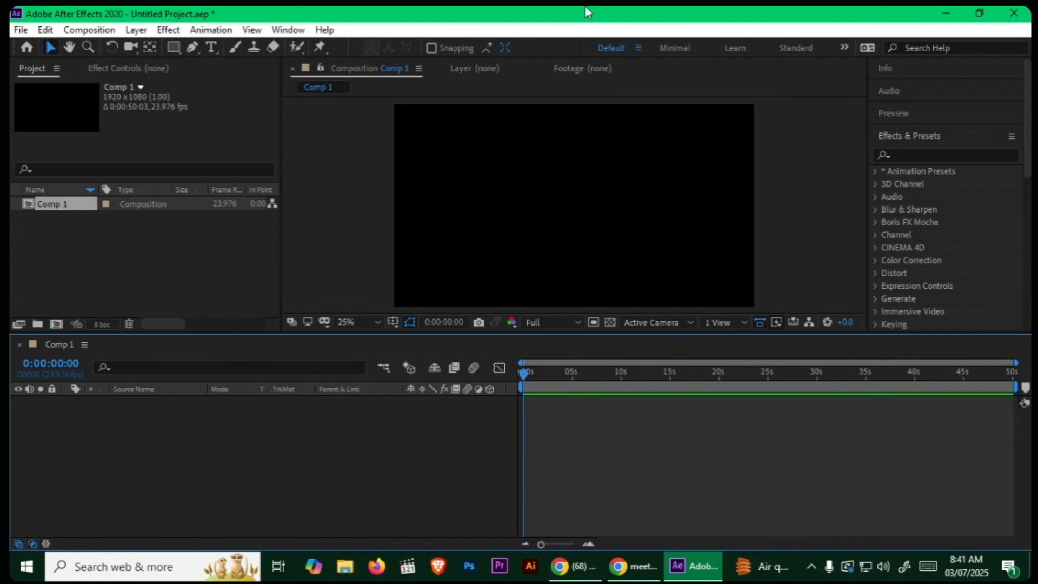
Step: Open File Explorer and go to New Volume (D:)
click(346, 567)
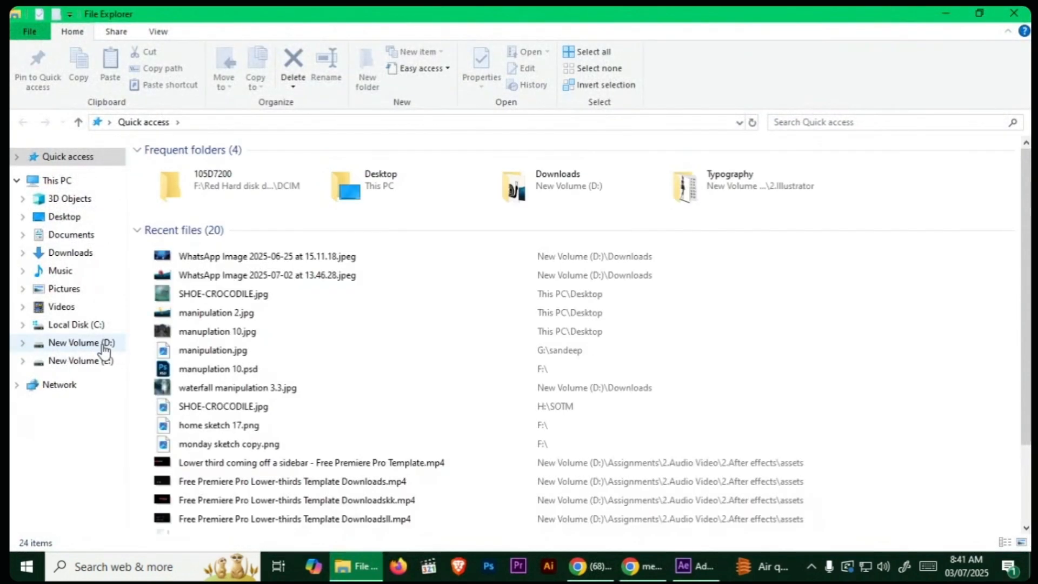
click(86, 343)
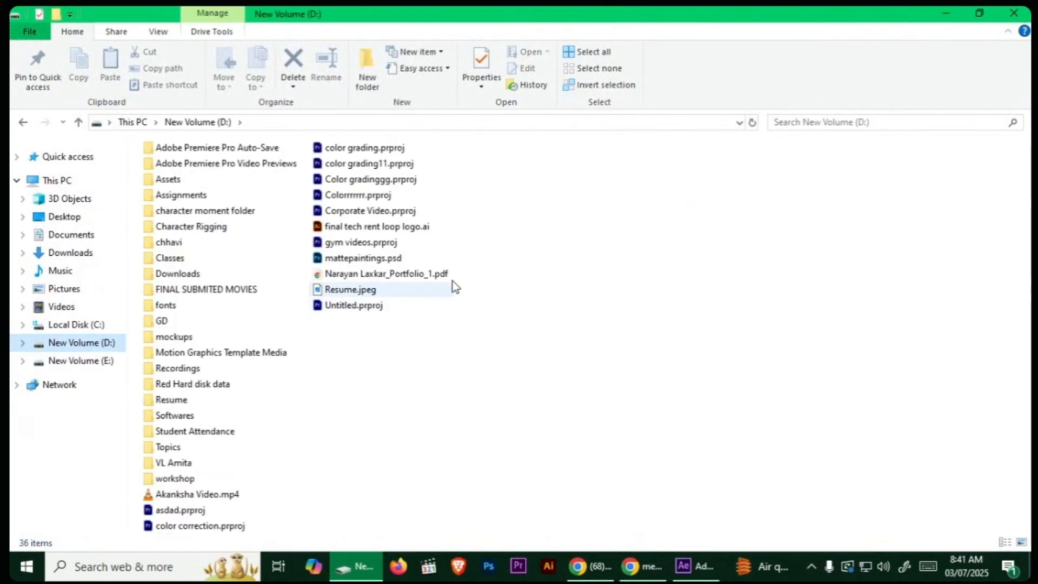
Step: Switch to Chrome, open a new browser tab and dismiss the muted-microphone notice
click(598, 566)
click(599, 566)
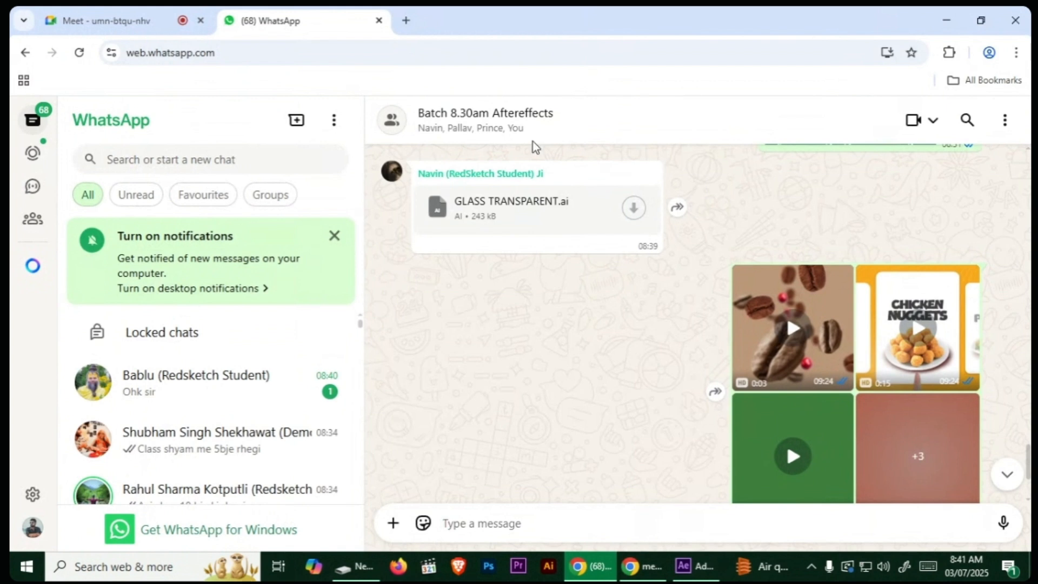
click(404, 19)
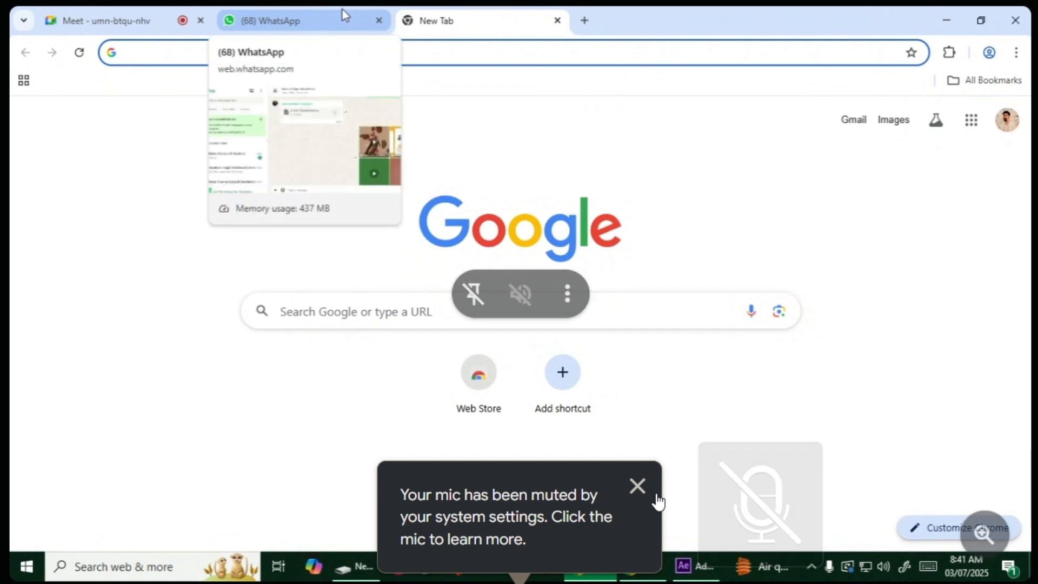
click(637, 485)
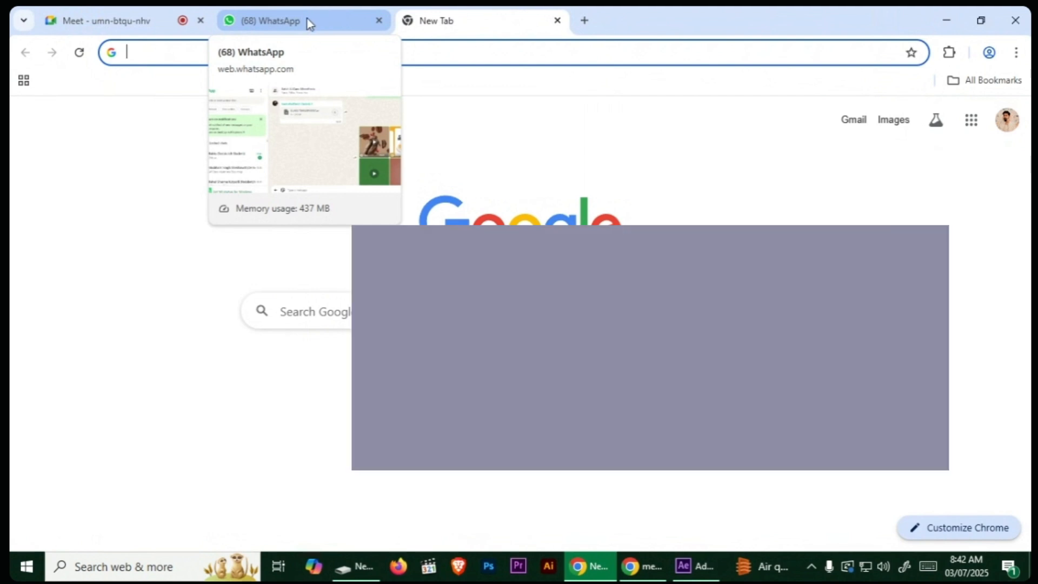
Step: Bring up the Google Meet call in Chrome and toggle the microphone mute
click(140, 17)
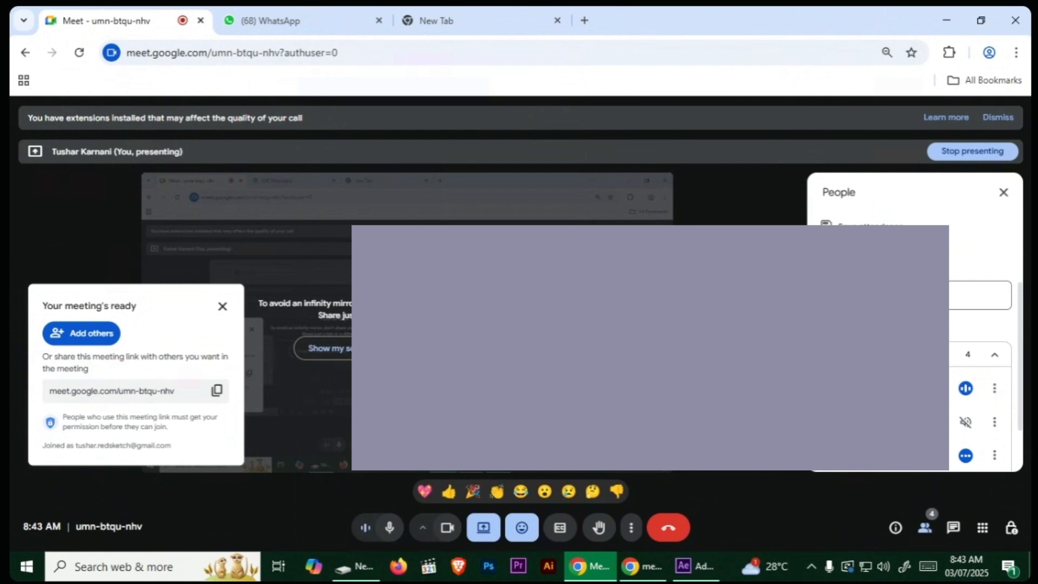
key(XF86AudioMicMute)
click(948, 17)
click(589, 566)
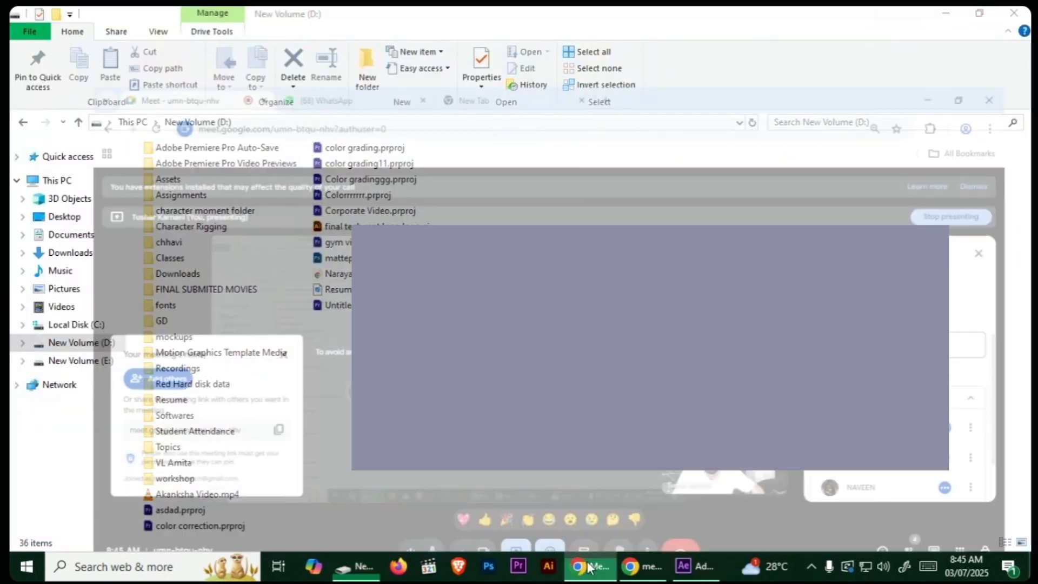
Step: Find YouTube through a Google search in the empty browser tab and open its home page
click(471, 14)
click(447, 313)
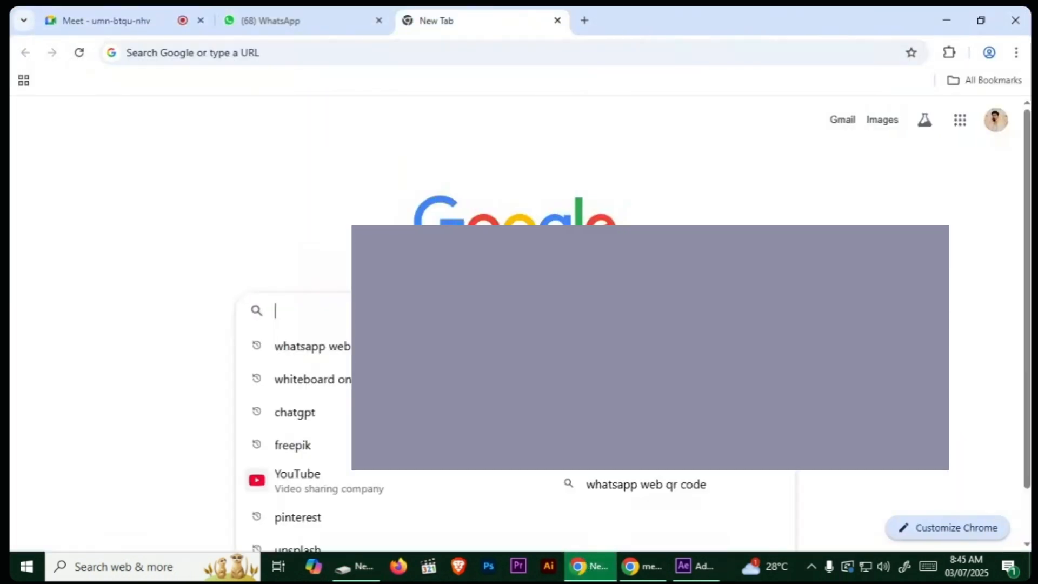
click(404, 490)
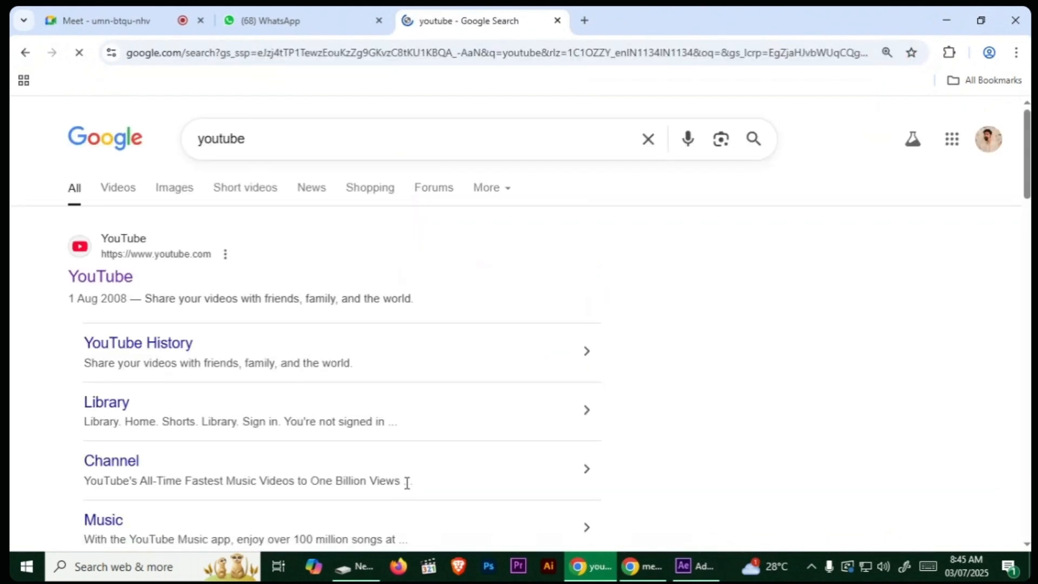
click(108, 278)
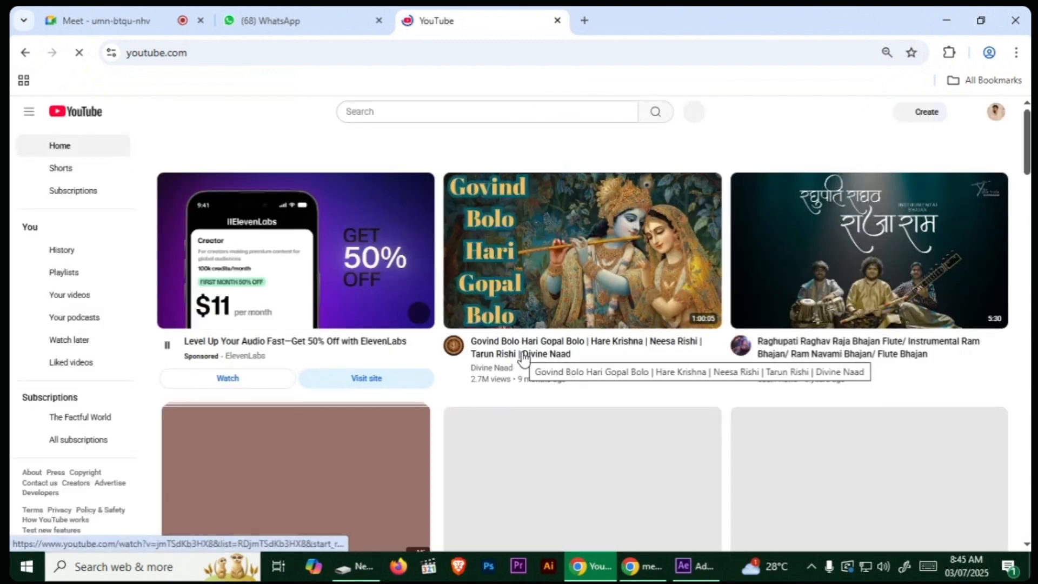
Step: Search YouTube for "green screen videos"
click(419, 112)
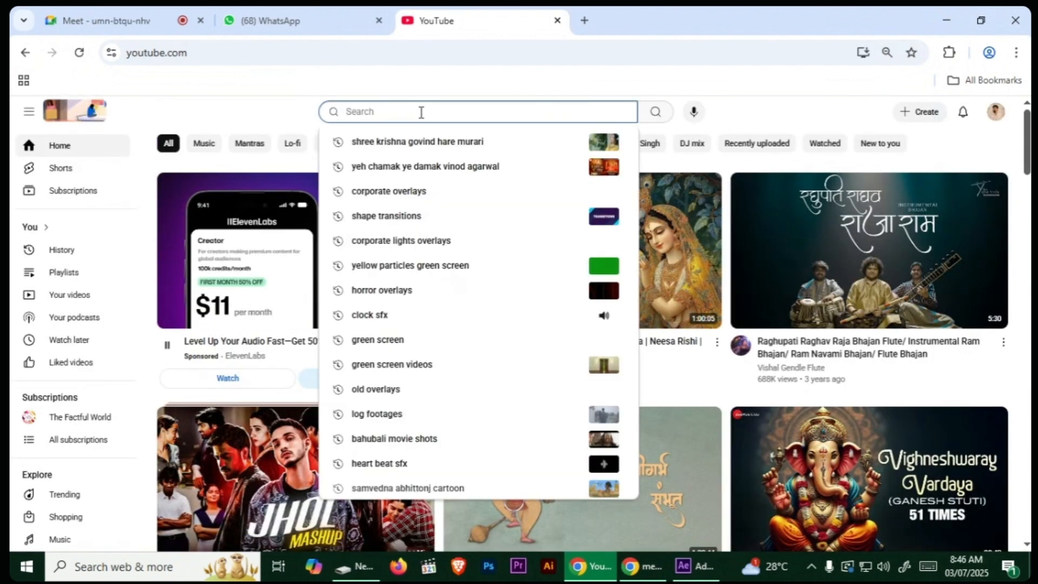
text(green)
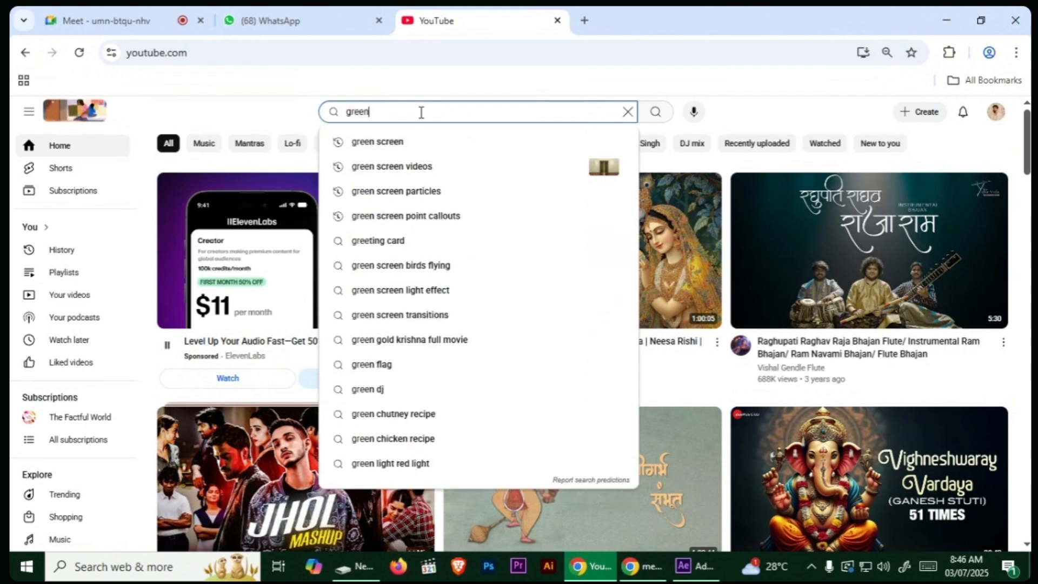
text( screen videos)
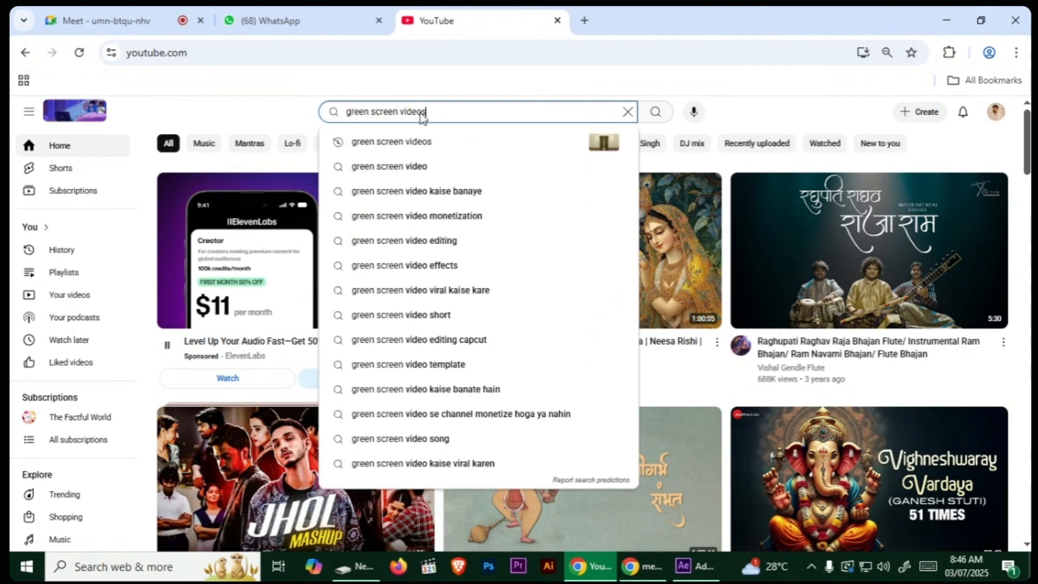
key(Return)
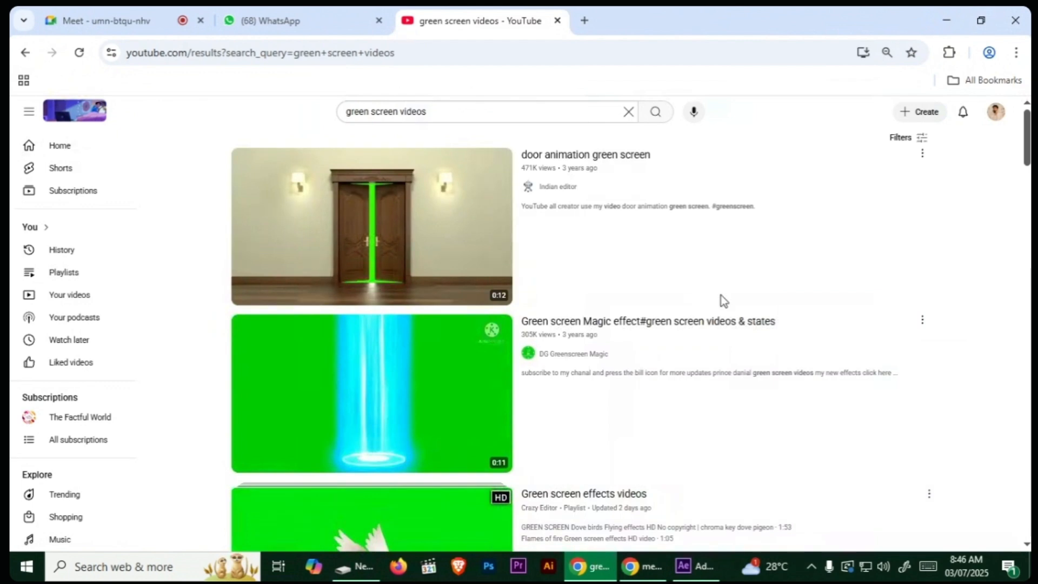
Step: Open the "Green screen videos" playlist that starts with the Camaro SS drifting footage
scroll(843, 346, down, 7)
scroll(827, 333, down, 5)
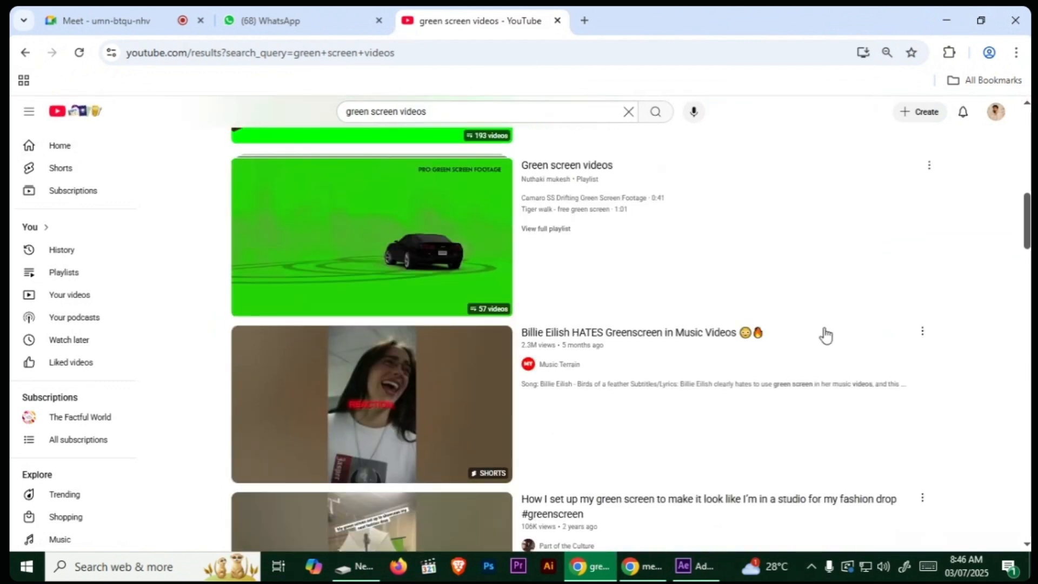
click(597, 169)
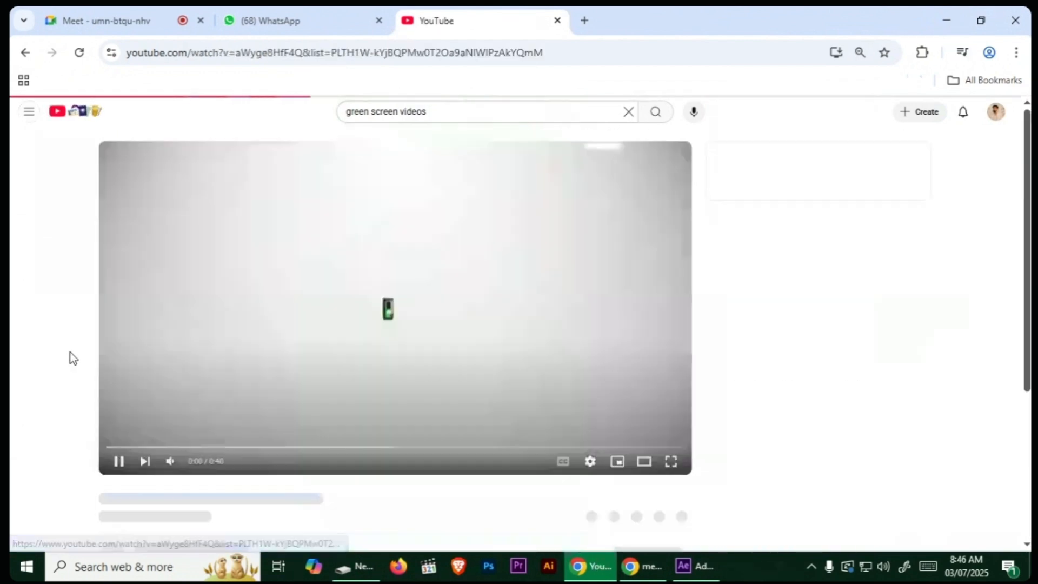
Step: Skip through the Camaro SS Drifting Green Screen Footage and pause it on shots of the car
click(171, 446)
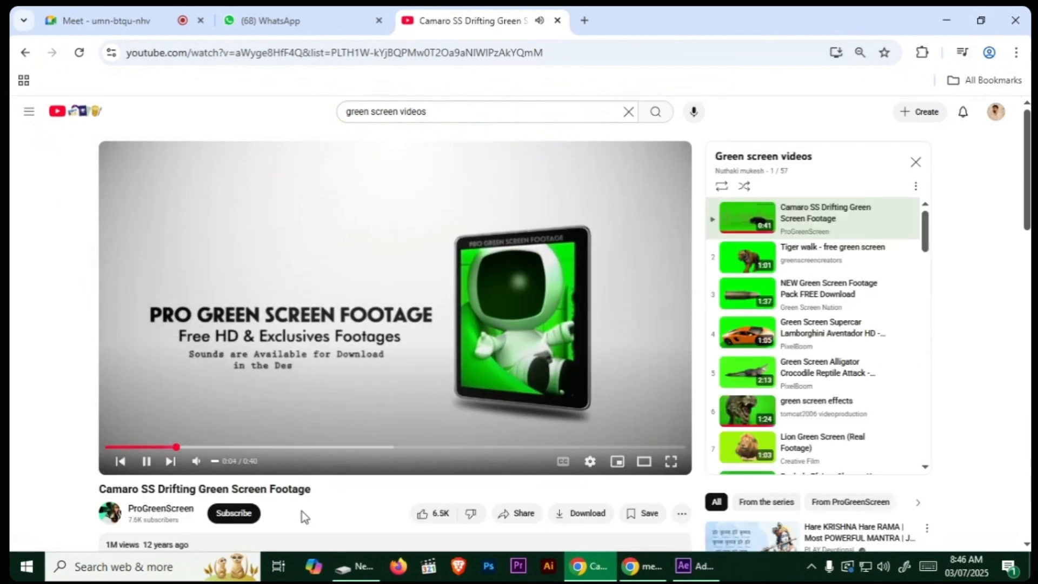
click(259, 447)
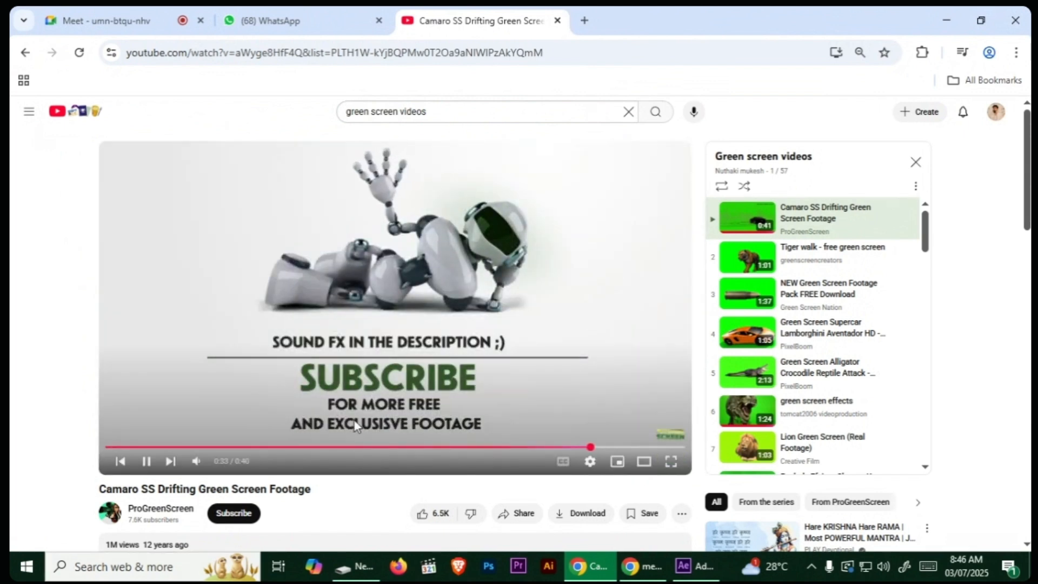
click(374, 447)
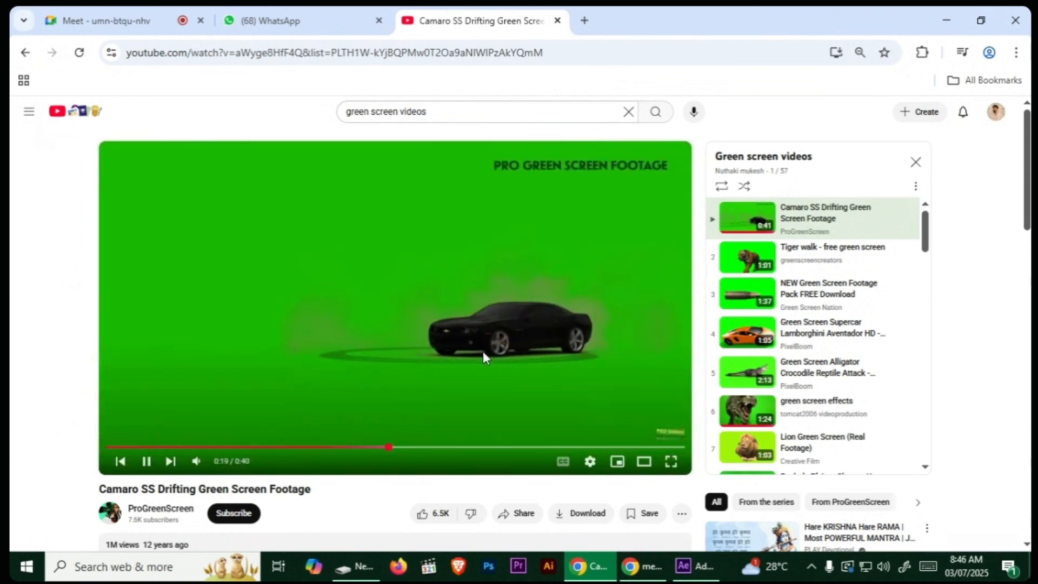
click(483, 356)
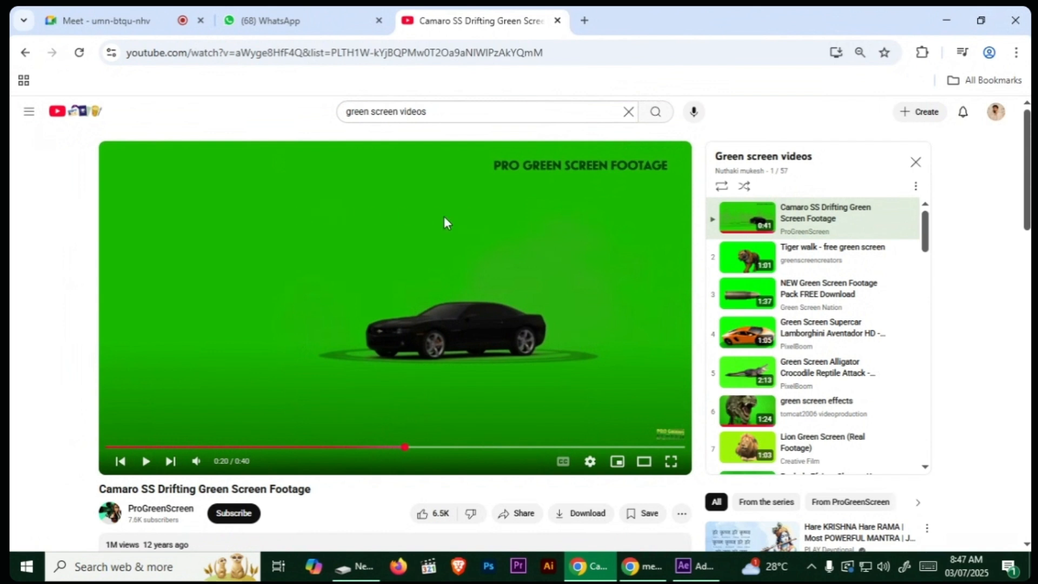
click(471, 332)
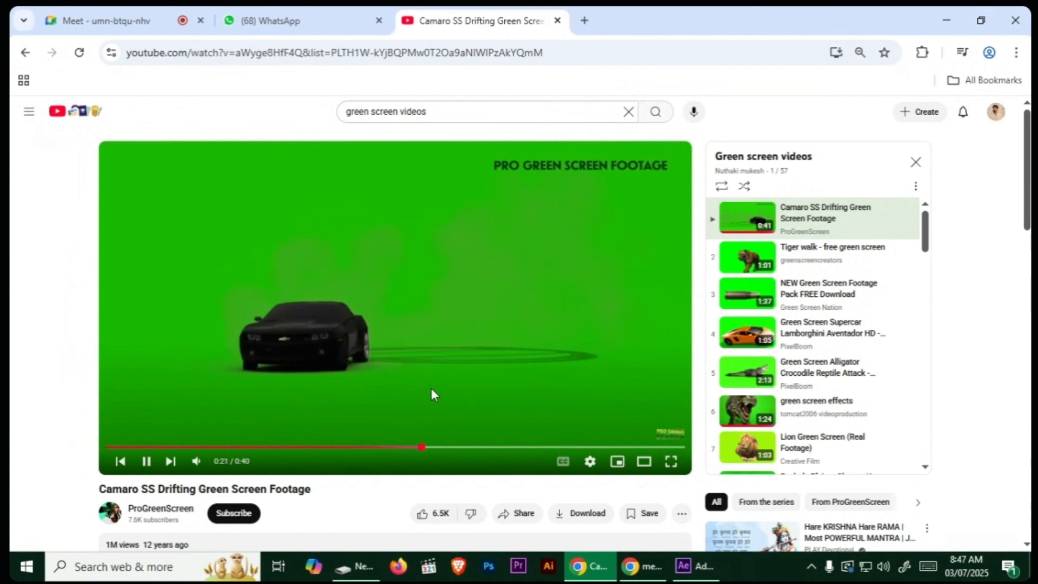
click(443, 365)
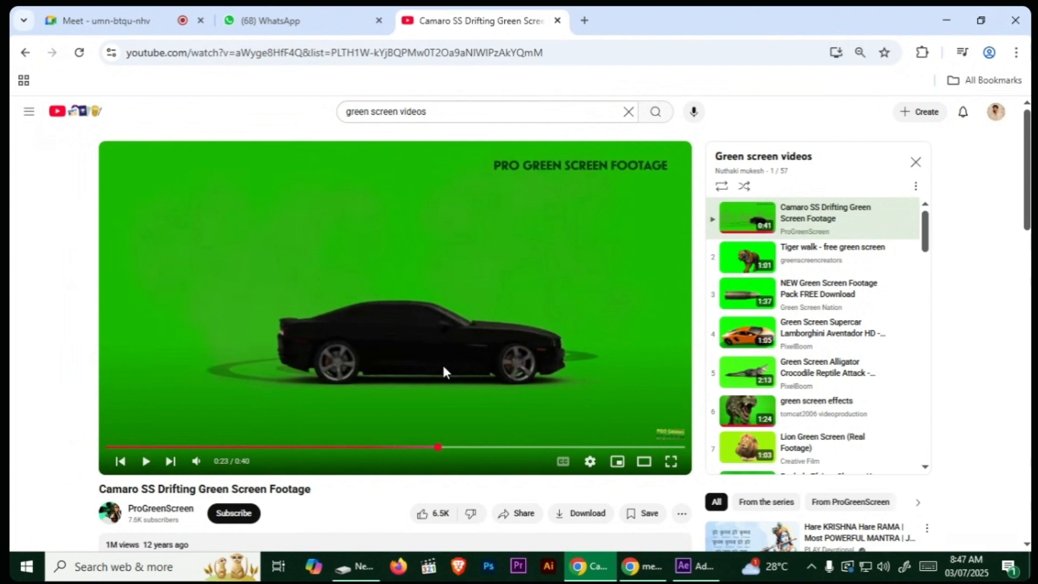
key(XF86AudioMicMute)
Step: Play "Lion Green Screen (Real Footage)" from the playlist and pause it on the lion
click(800, 291)
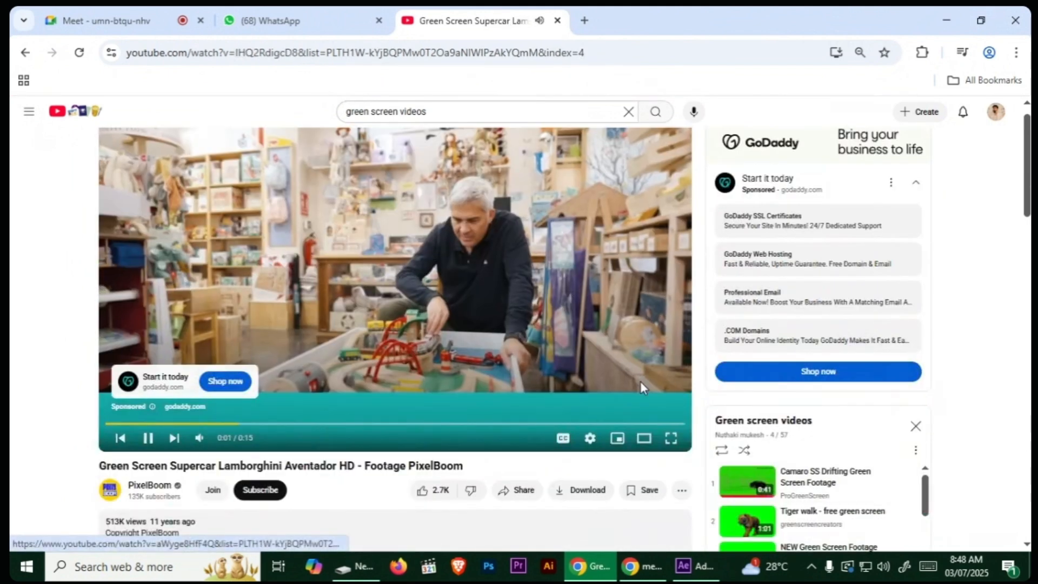
scroll(811, 489, down, 5)
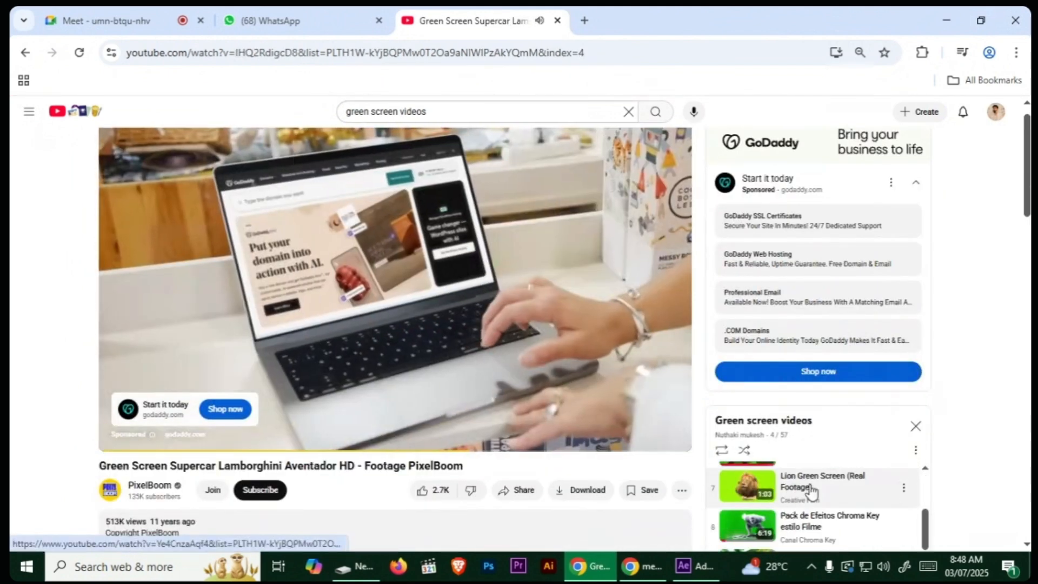
click(811, 489)
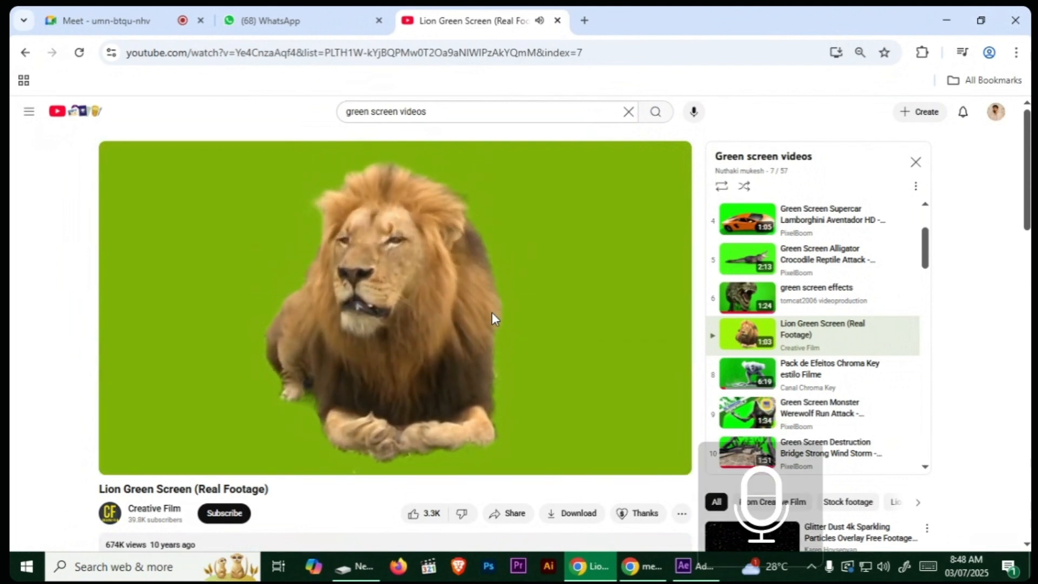
click(468, 317)
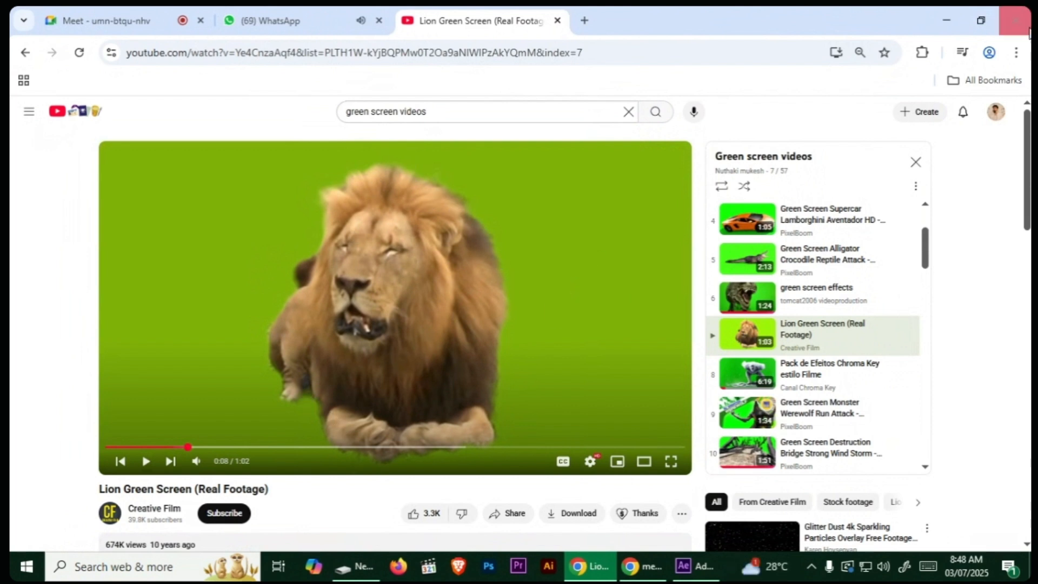
Step: Return to File Explorer and open the Assignments > 2.Audio Video folder on drive D
click(958, 14)
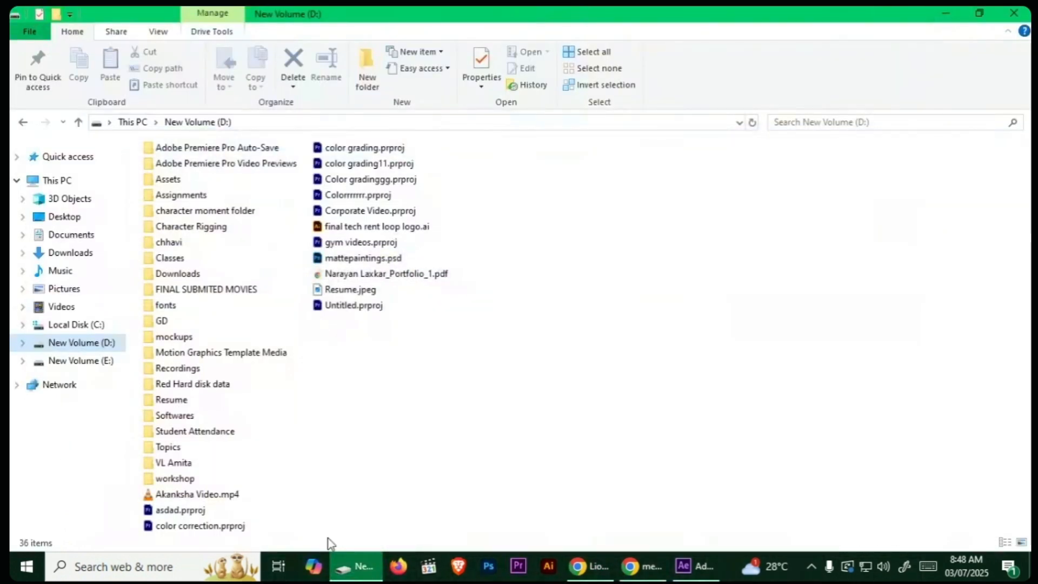
double_click(192, 195)
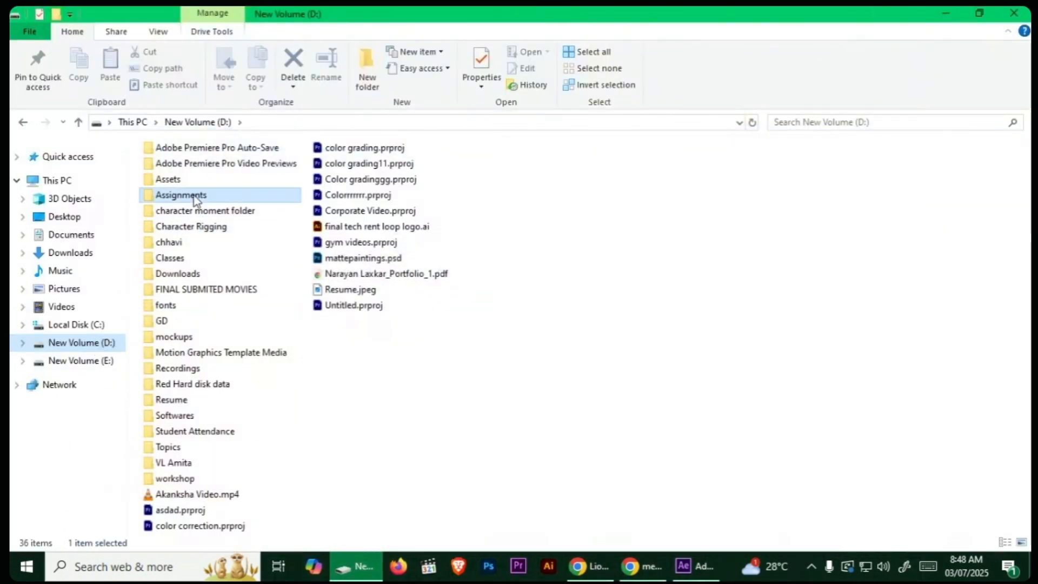
double_click(464, 238)
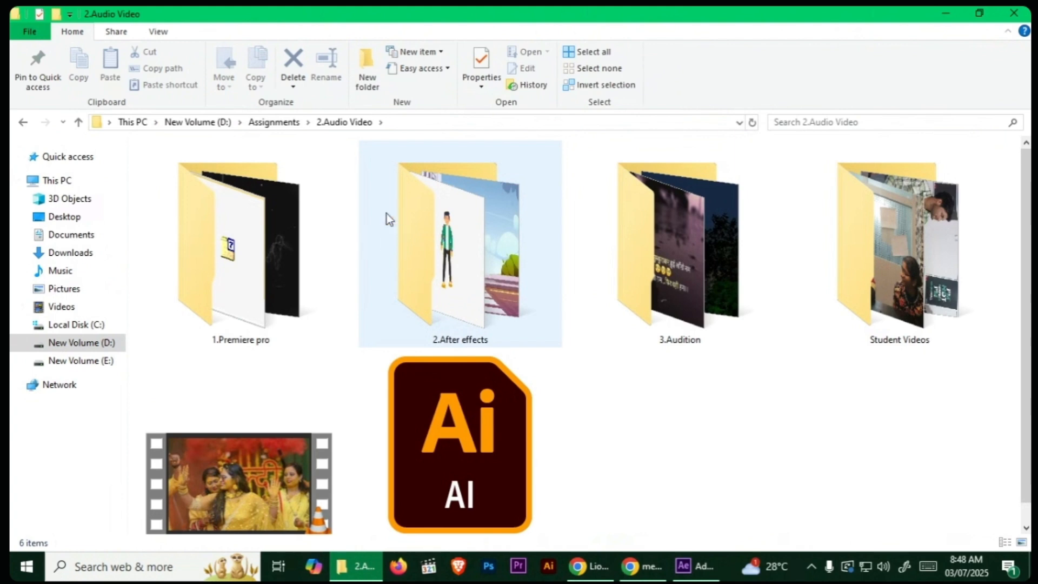
double_click(456, 221)
click(21, 123)
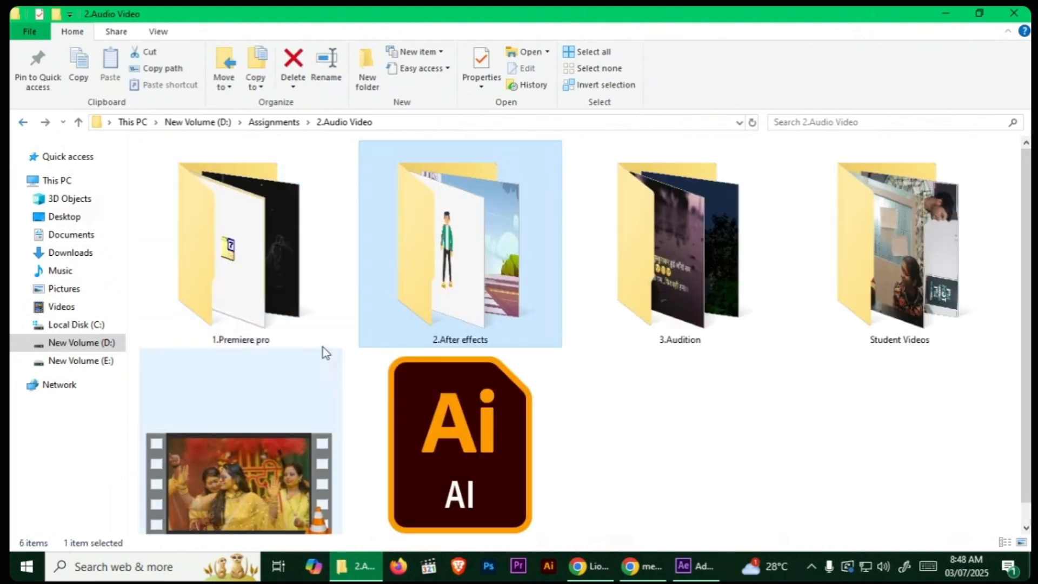
Step: Open the Green screen folder inside 1.Premiere pro
double_click(297, 324)
click(285, 426)
key(g)
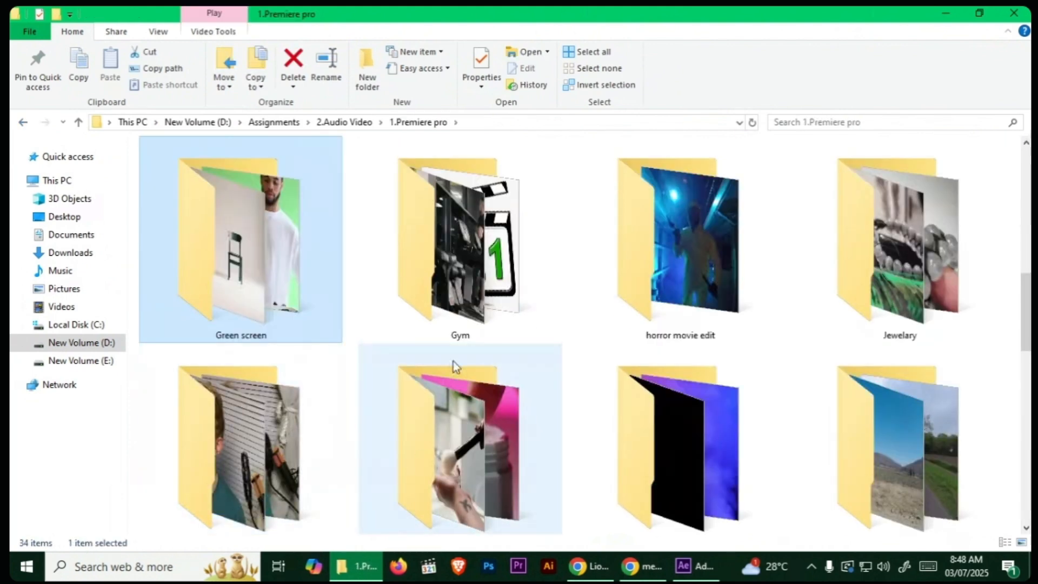
double_click(275, 278)
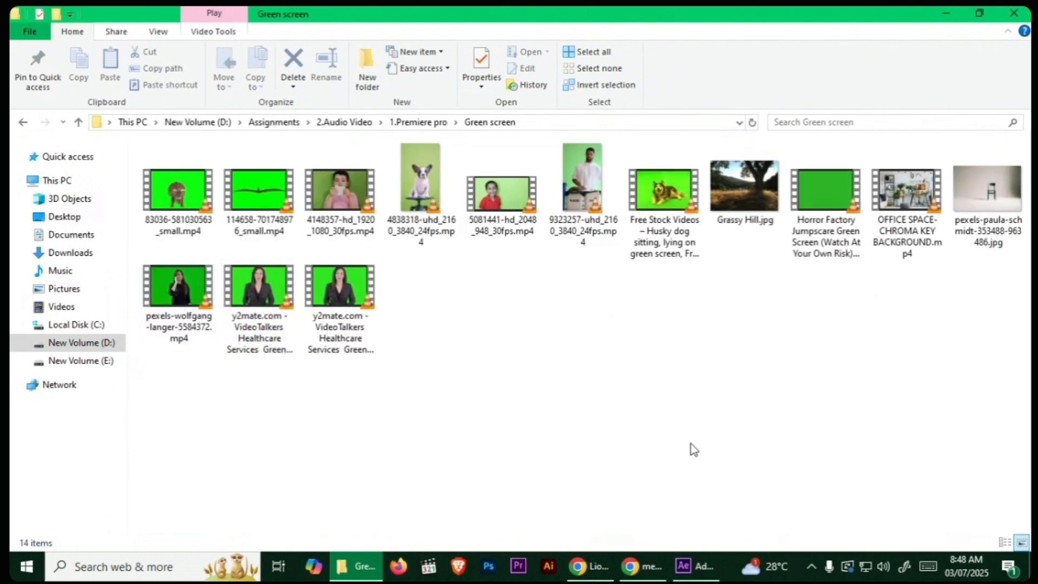
Step: Preview the husky dog green screen clip and 5081441-hd_2048_948_30fps.mp4 from the Green screen folder
click(664, 197)
key(Return)
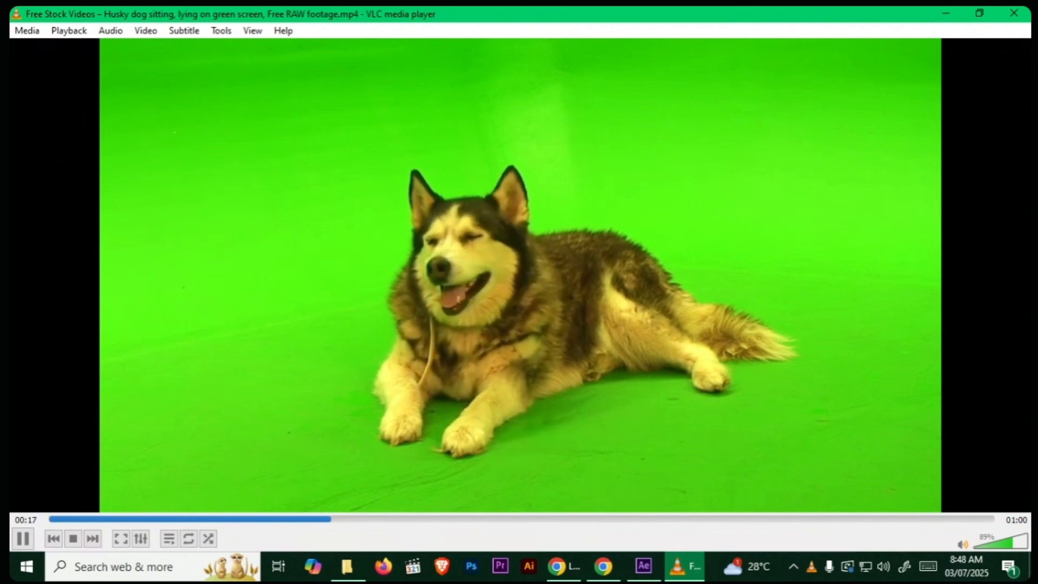
key(alt+F4)
click(780, 329)
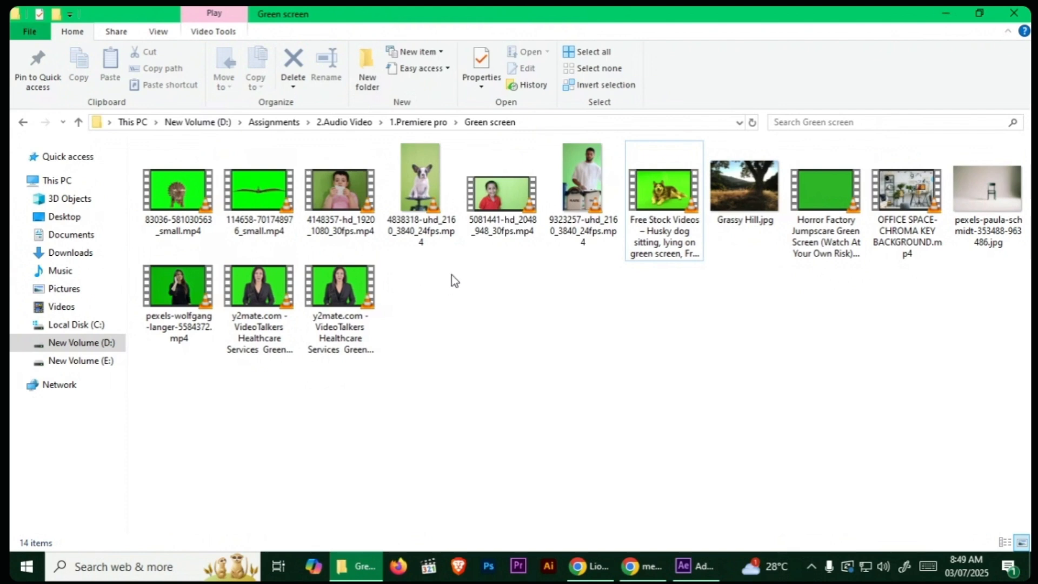
double_click(503, 192)
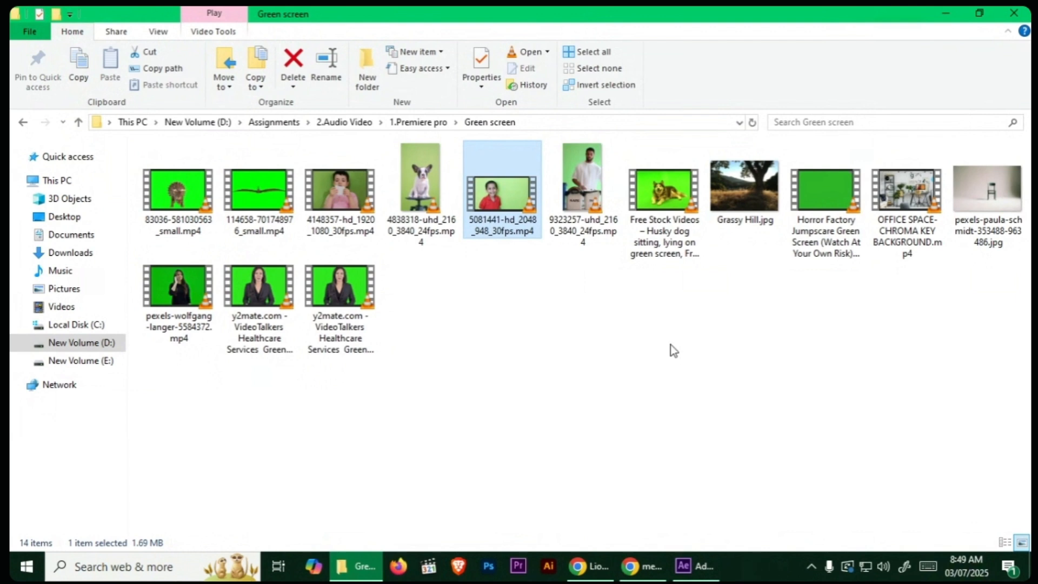
drag(178, 192, 121, 269)
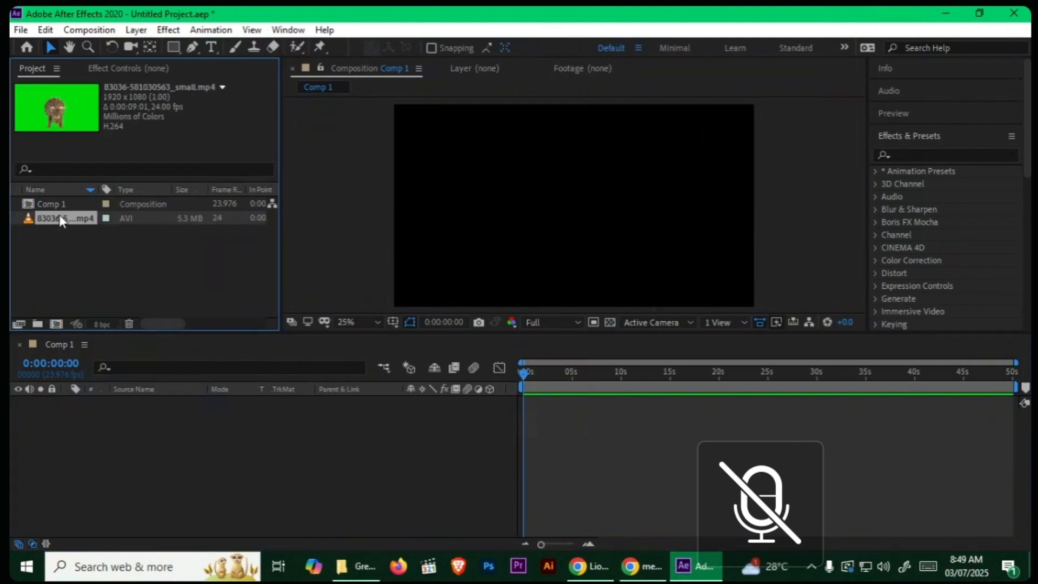
drag(63, 218, 108, 408)
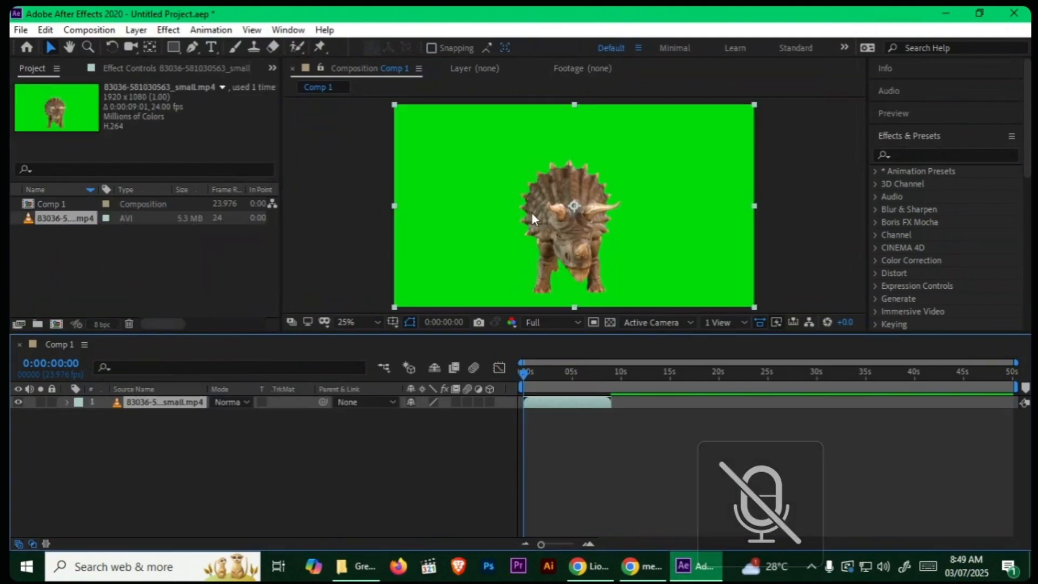
key(space)
Step: Search the effects for "keyligh" and apply Keylight (1.2) to the triceratops clip
click(898, 154)
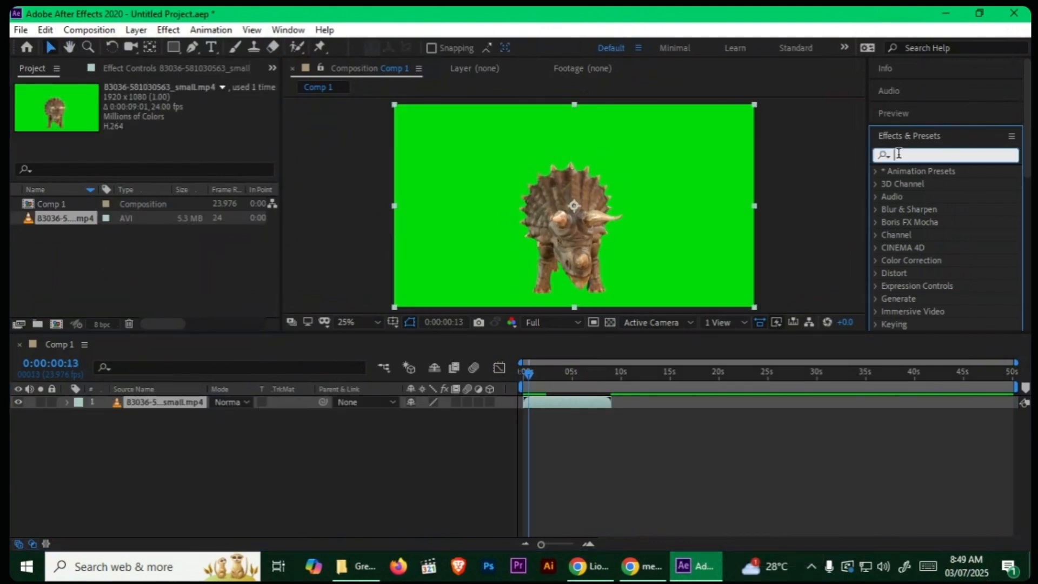
text(keyligh)
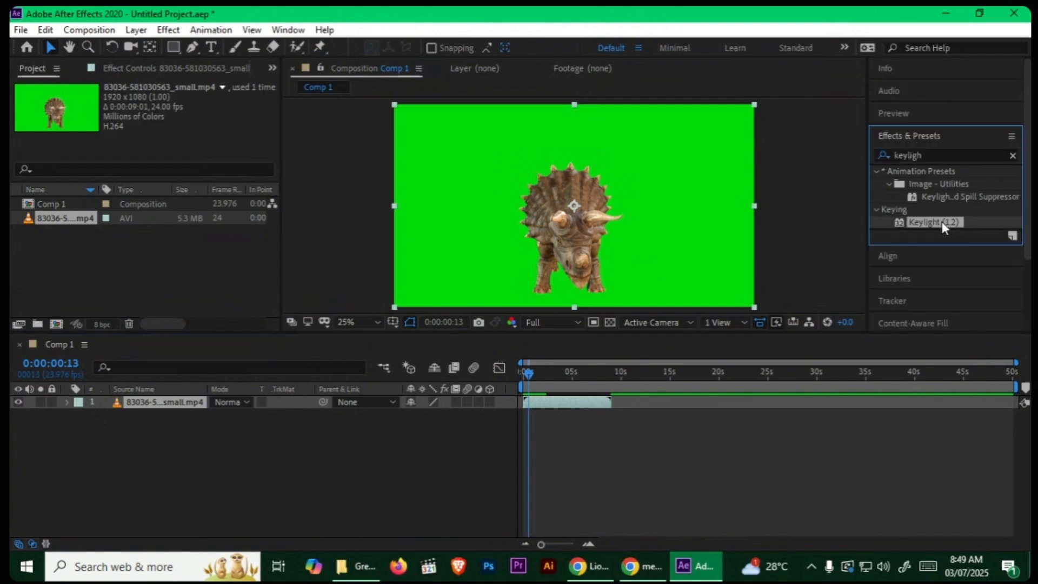
drag(941, 222, 627, 192)
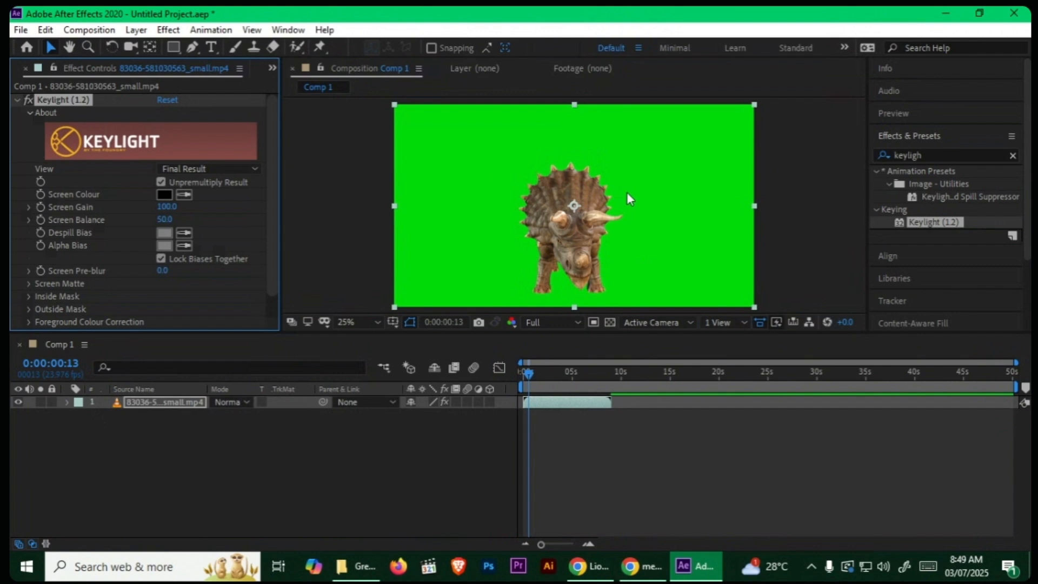
Step: Set Keylight's Screen Colour by sampling the green background around the triceratops
drag(271, 144, 271, 177)
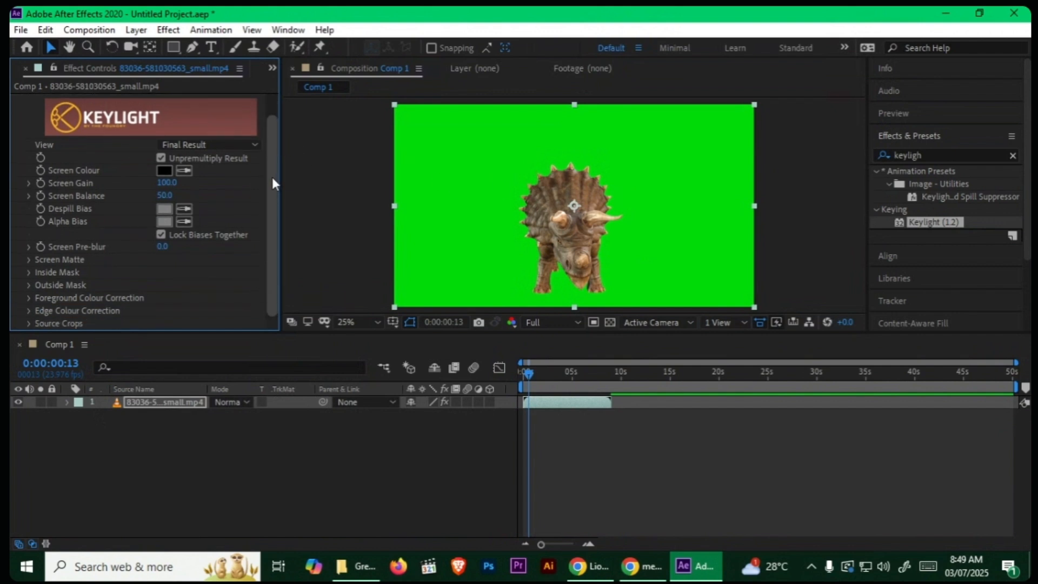
click(183, 170)
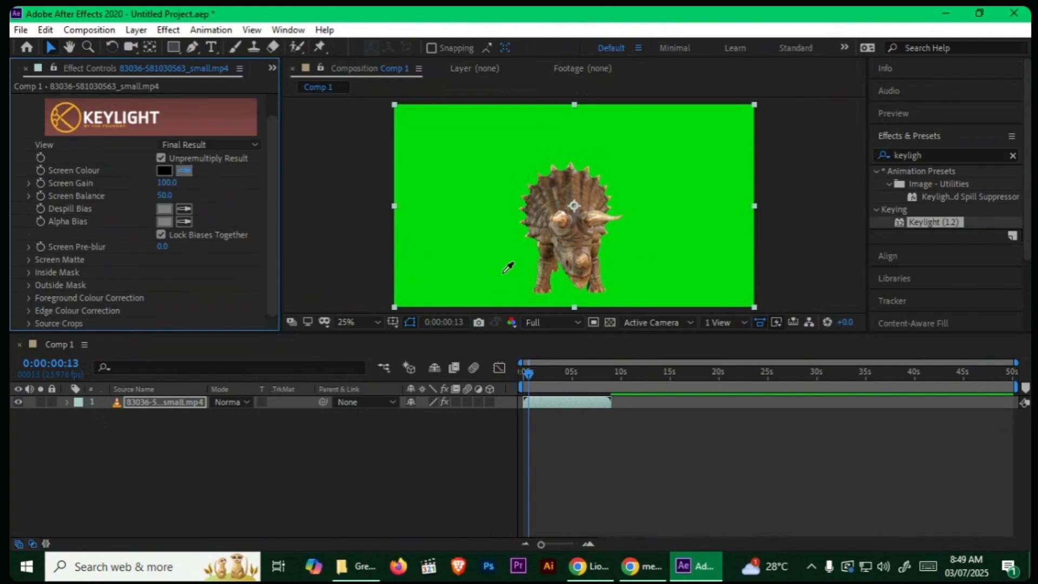
click(476, 181)
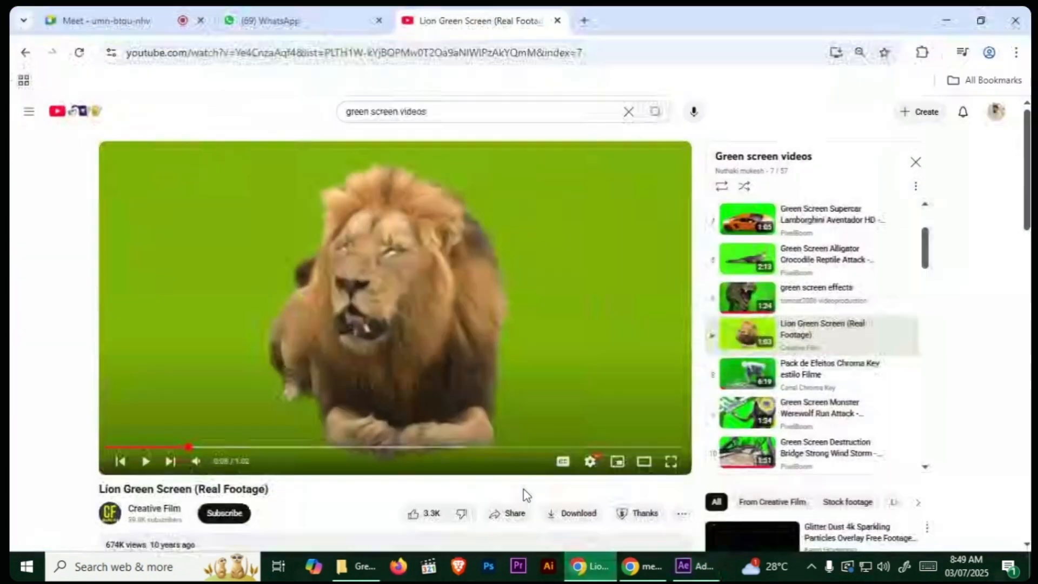
Step: Switch to Chrome and search Google Images for "street" in a new tab
click(590, 566)
click(584, 21)
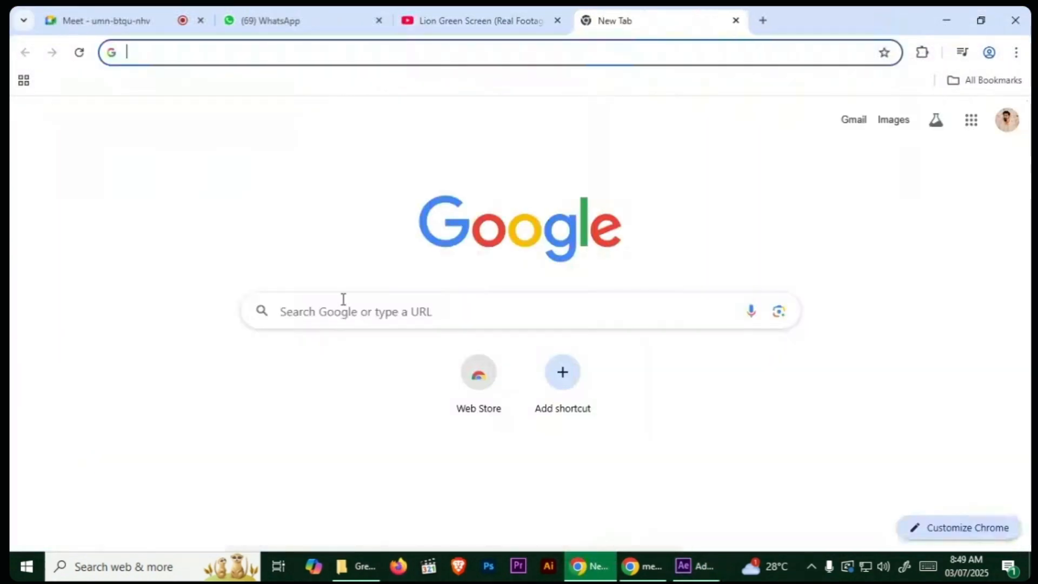
click(343, 299)
text(street)
key(Return)
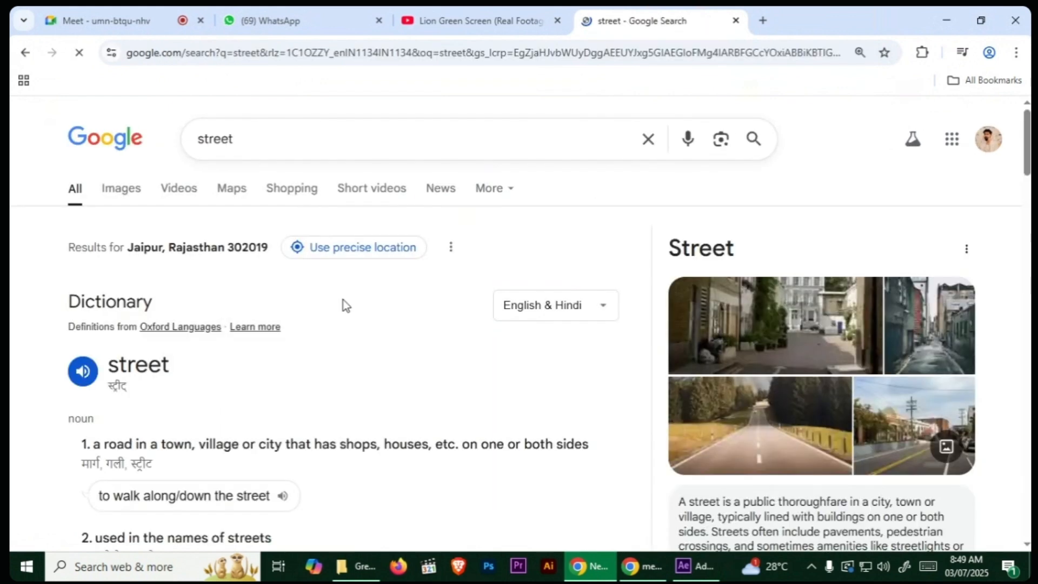
click(116, 194)
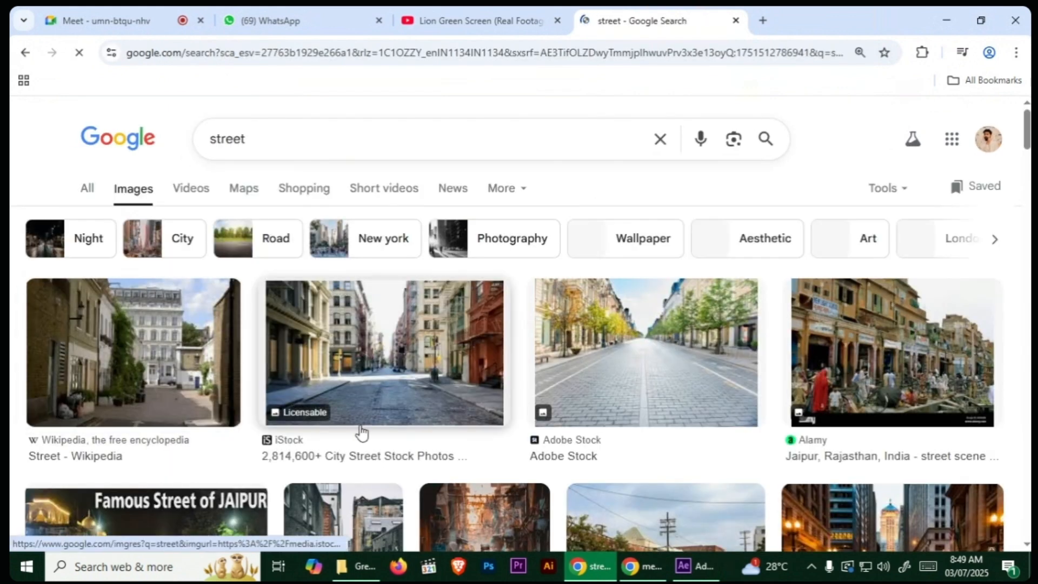
Step: Save the Adobe Stock picture of the tree-lined cobbled street to the Desktop as a JPEG image
scroll(513, 367, down, 1)
click(643, 312)
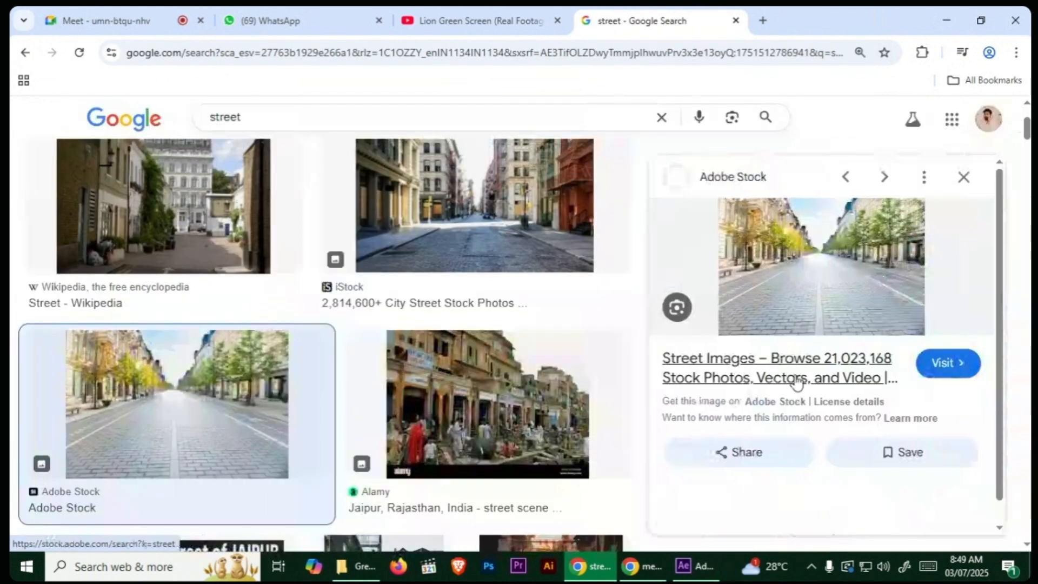
right_click(808, 291)
click(897, 398)
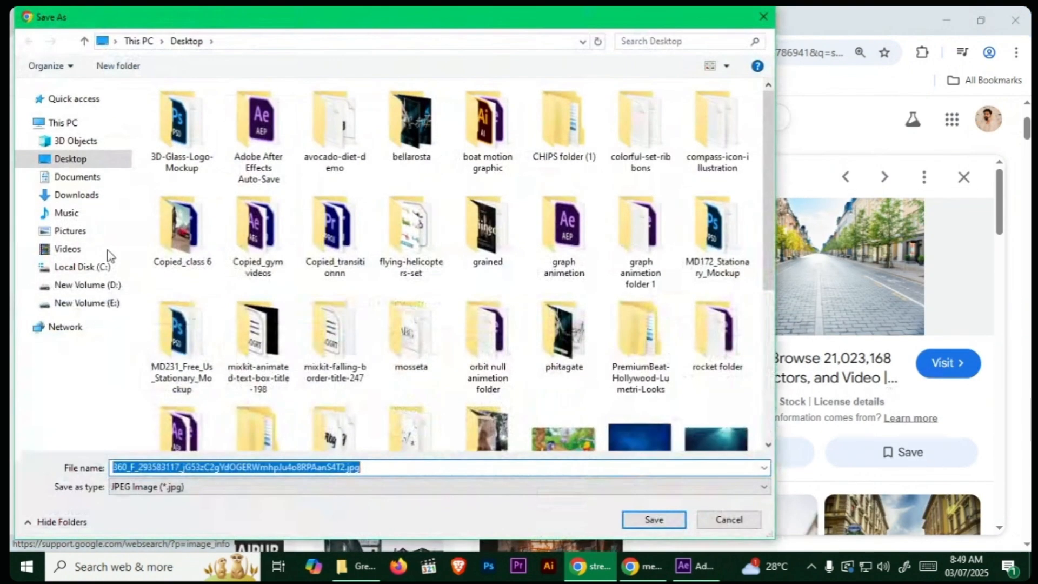
click(70, 159)
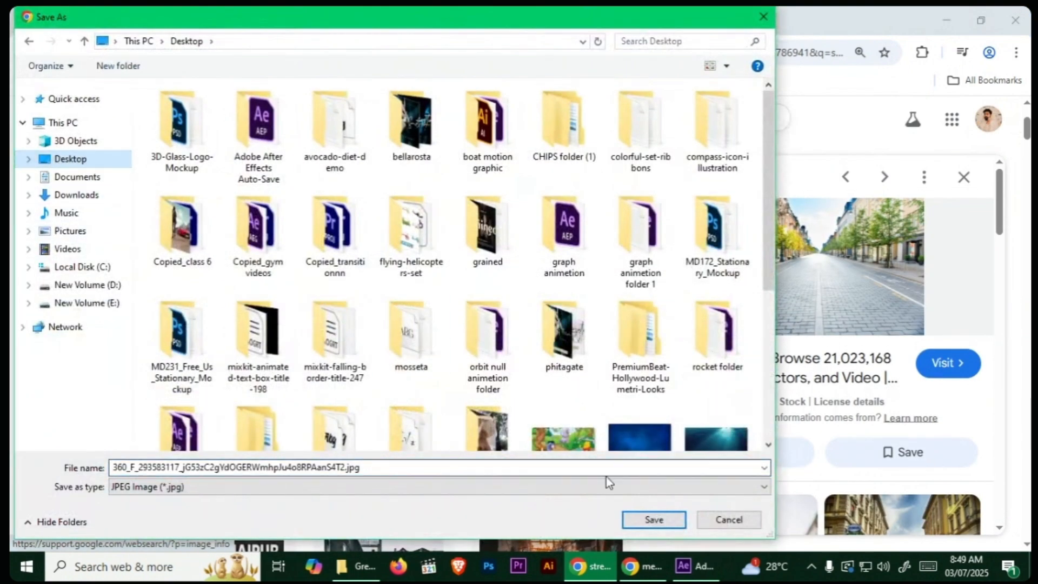
click(632, 519)
click(916, 92)
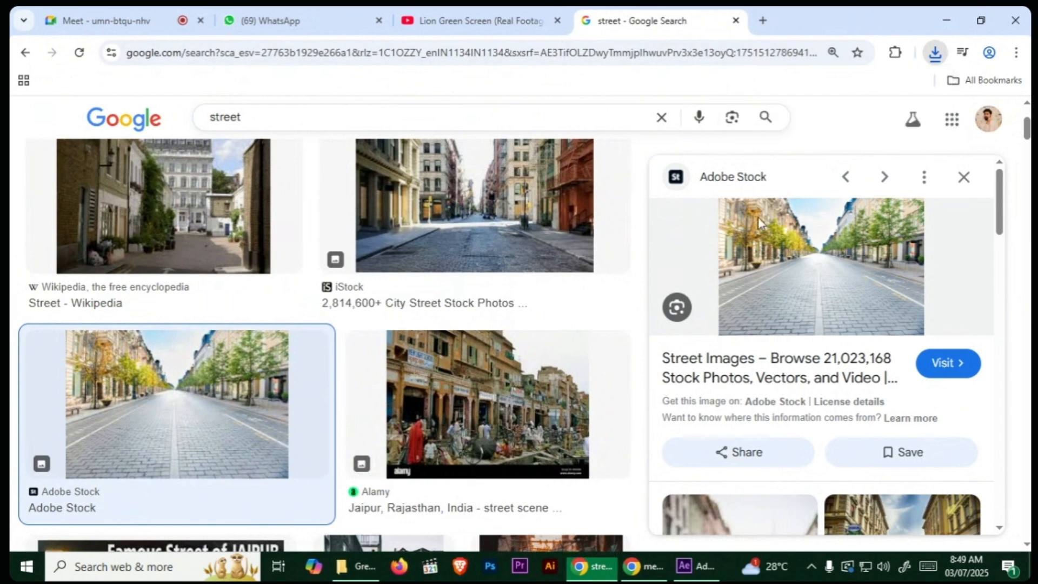
Step: Add the downloaded street image to Comp 1 as a background behind the triceratops clip, scaled to 391%
drag(179, 211, 333, 481)
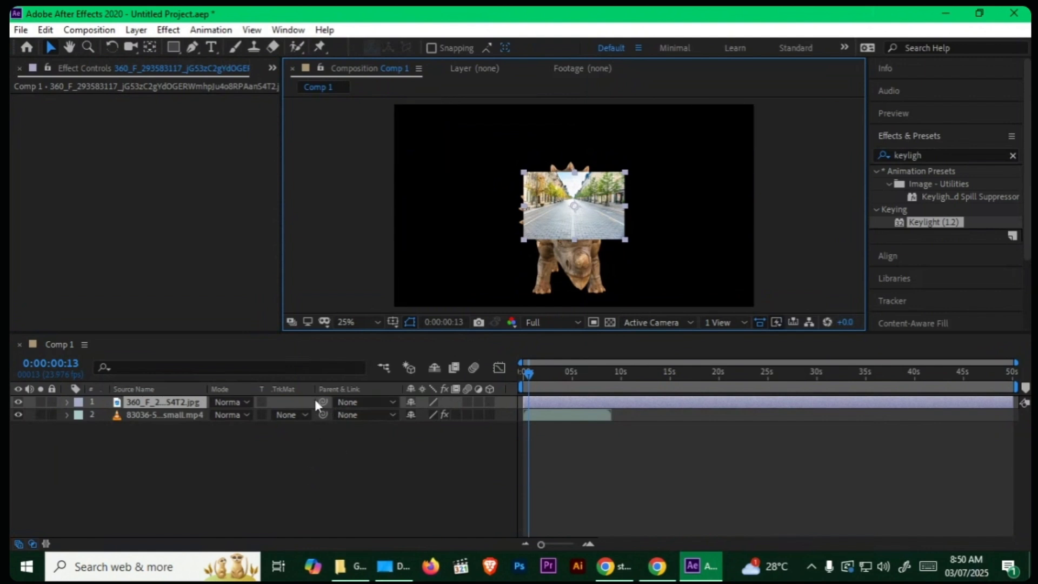
key(s)
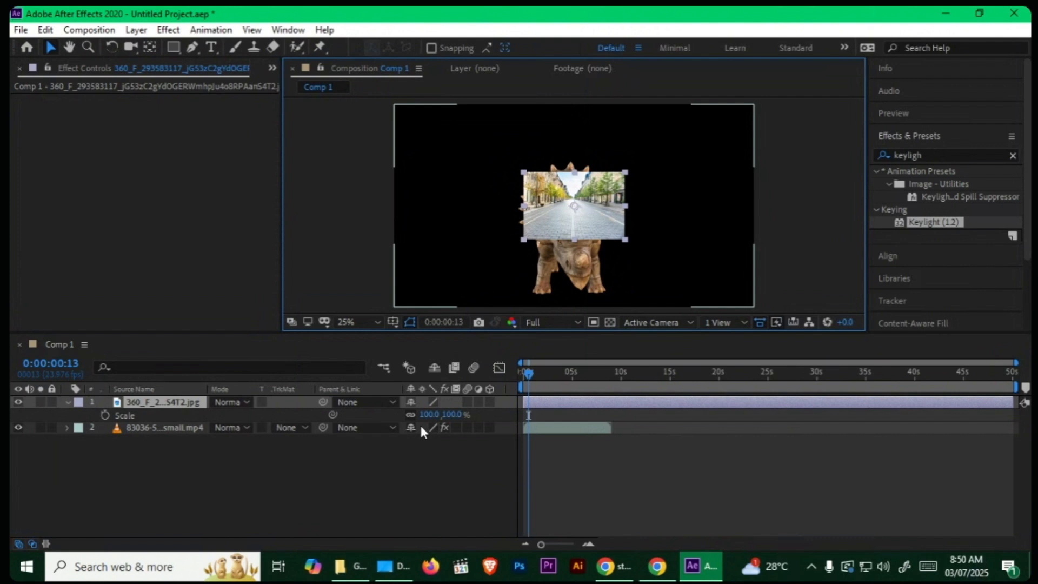
drag(430, 413, 692, 463)
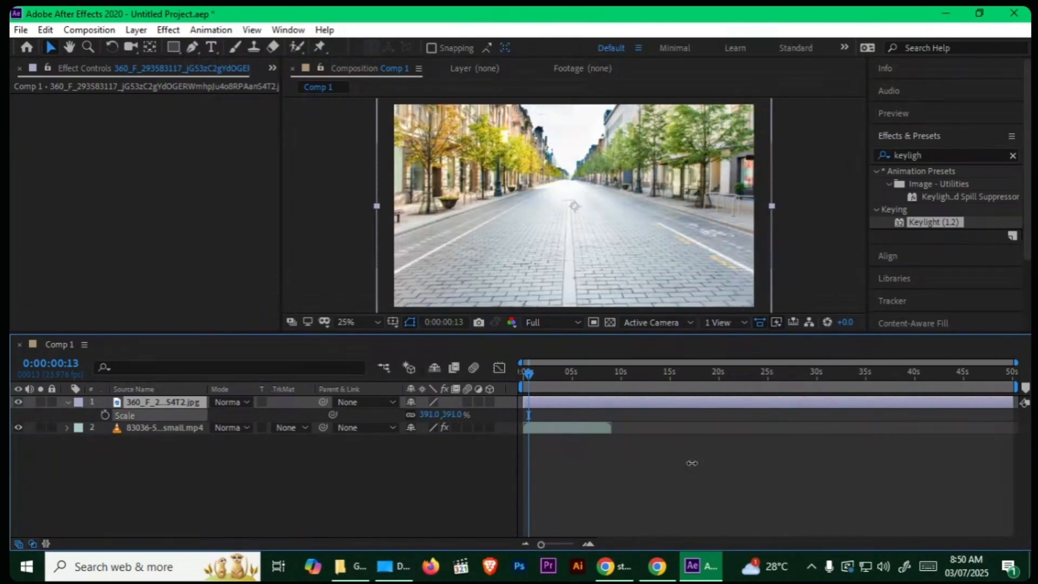
drag(202, 401, 195, 475)
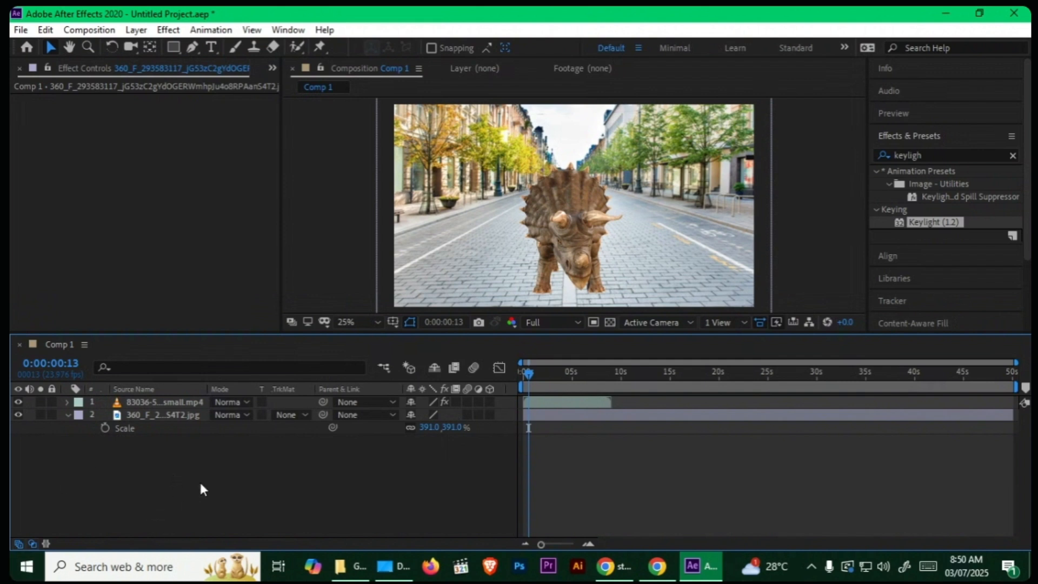
Step: Play the triceratops composite over the street background from the first frame
drag(530, 372, 518, 374)
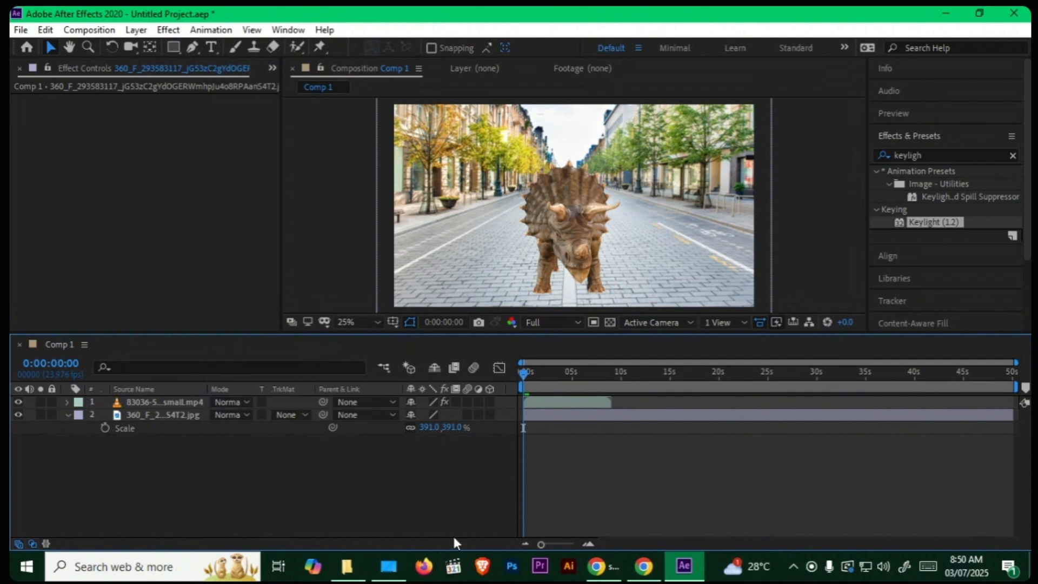
click(171, 401)
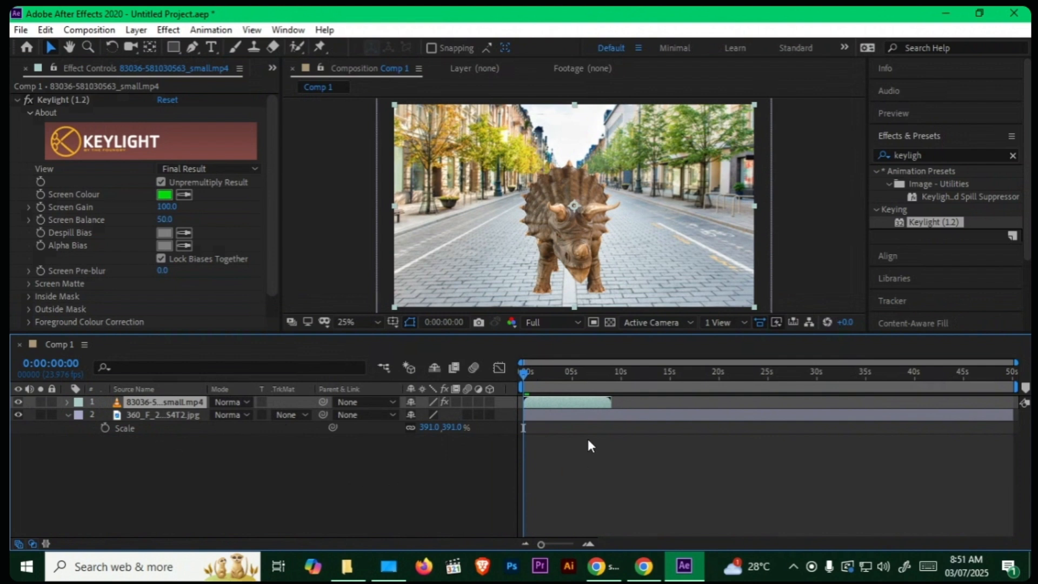
key(space)
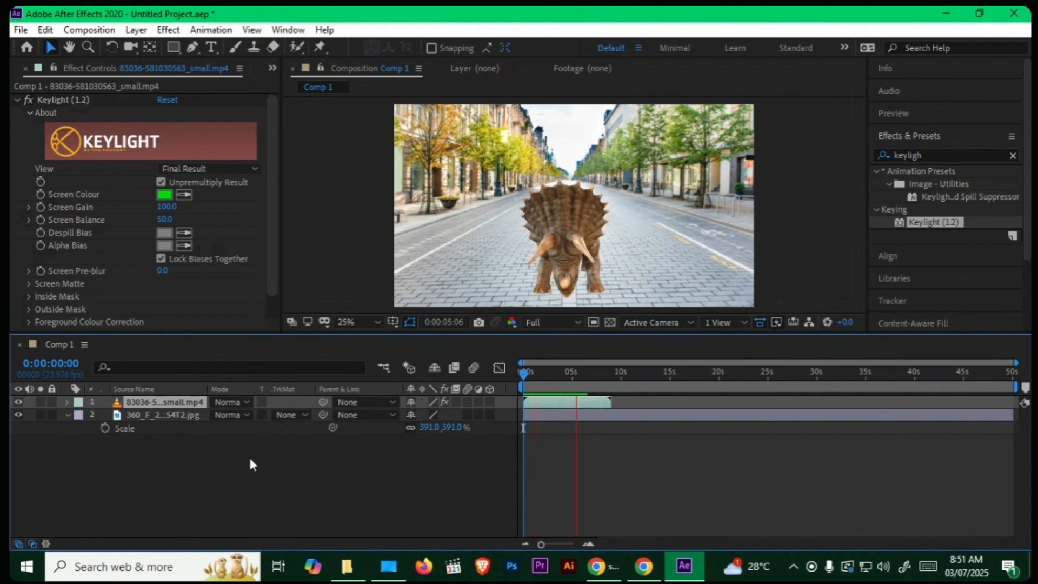
key(space)
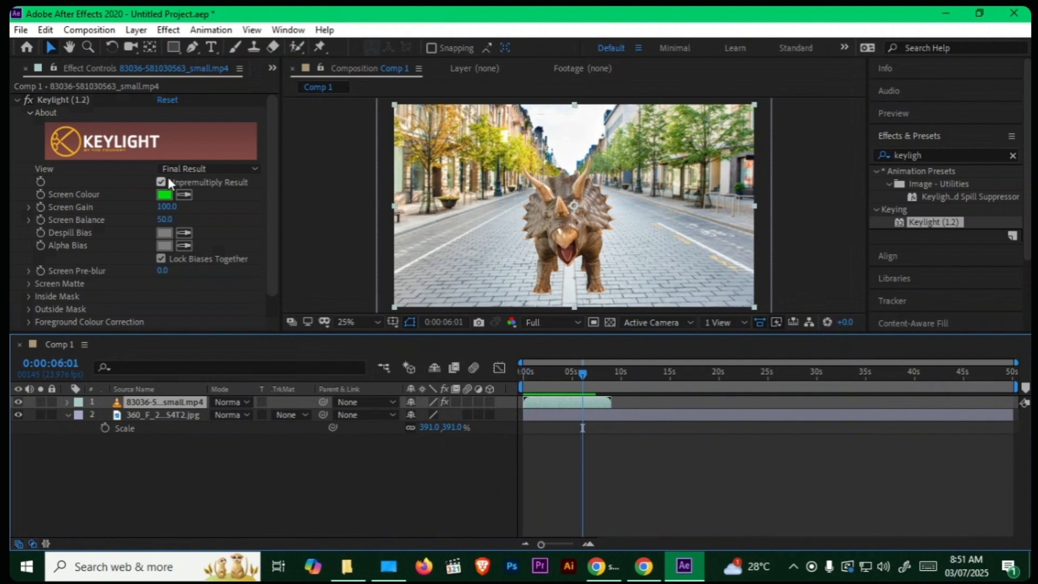
Step: Bring up the project's footage list and delete both the triceratops and street layers from Comp 1
click(270, 66)
click(304, 81)
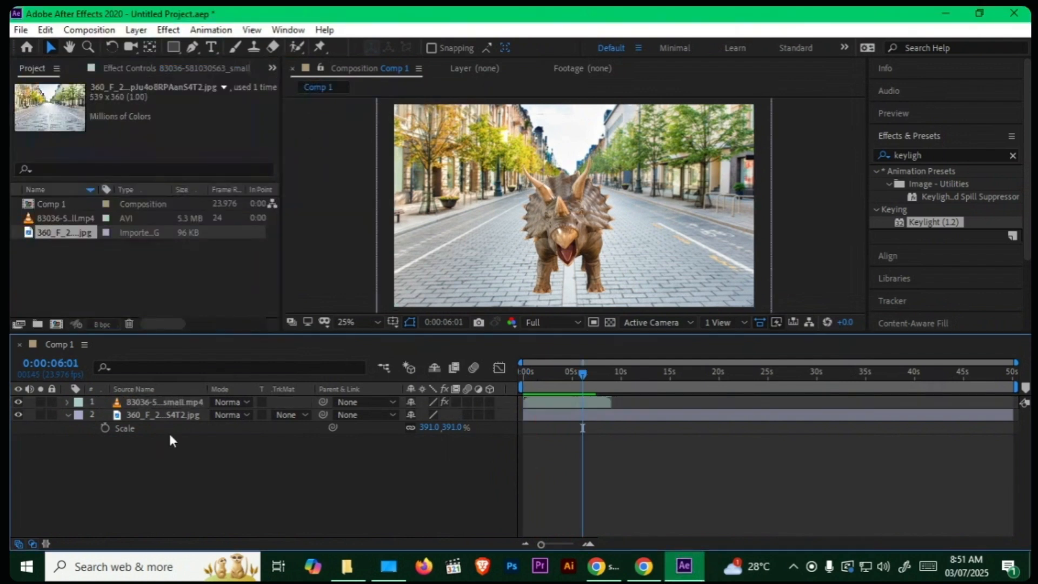
drag(171, 435, 157, 399)
key(Delete)
Step: Import the husky dog green screen clip from the Green screen folder into Comp 1 and scale it to 158%
click(952, 12)
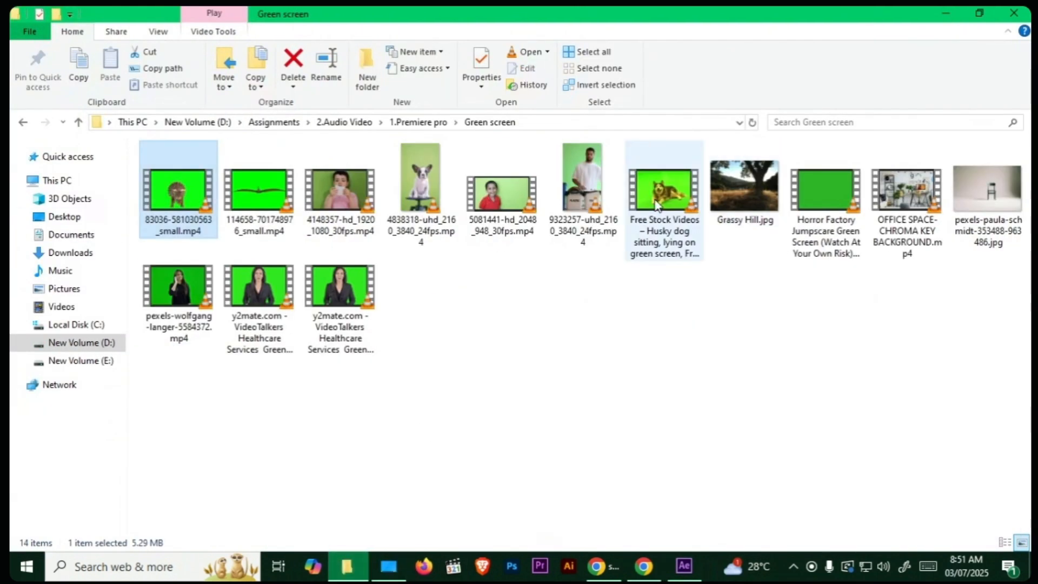
drag(664, 195, 187, 274)
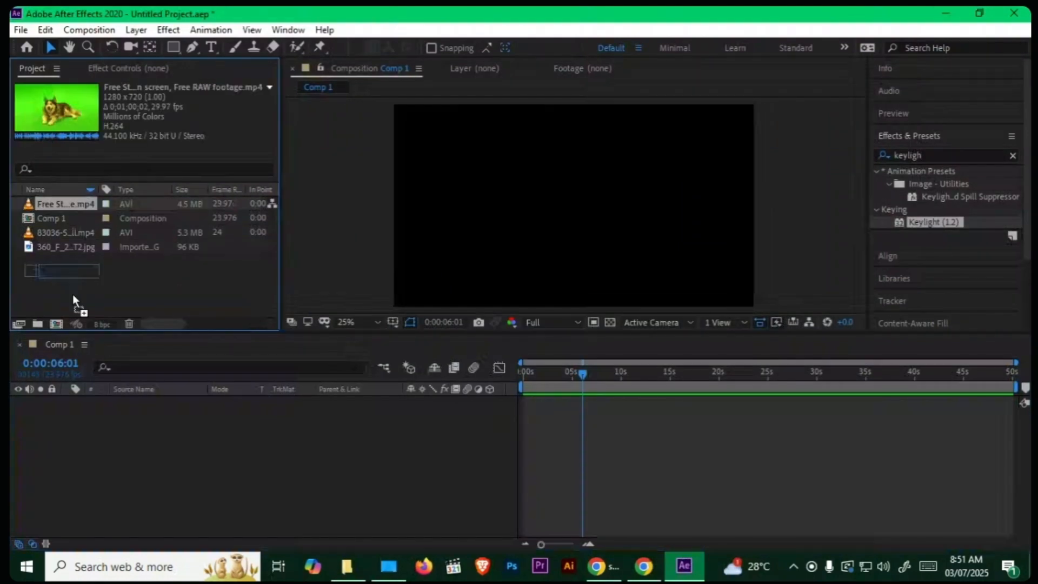
drag(65, 204, 98, 478)
key(s)
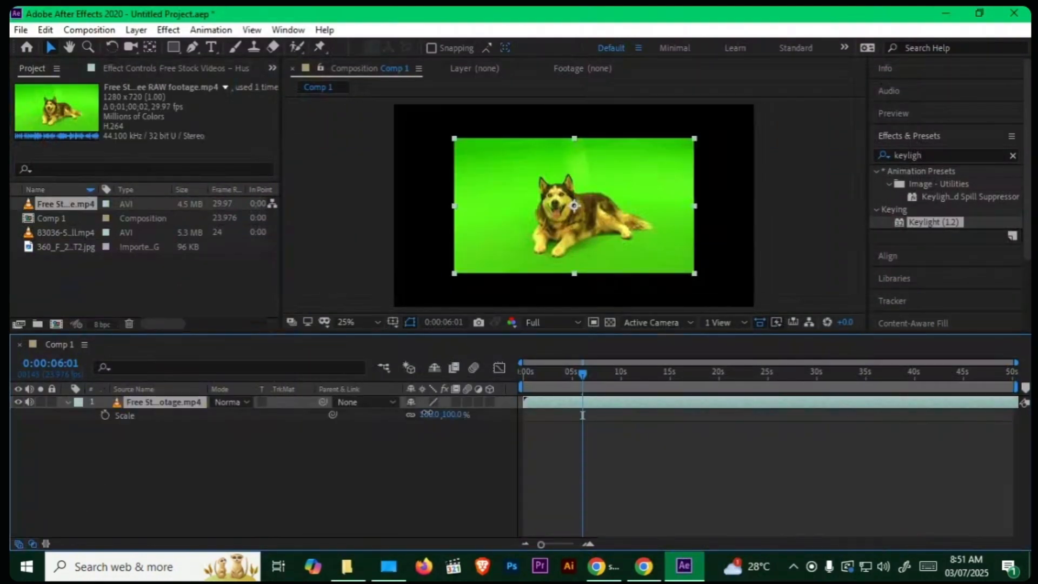
drag(426, 414, 451, 414)
click(400, 484)
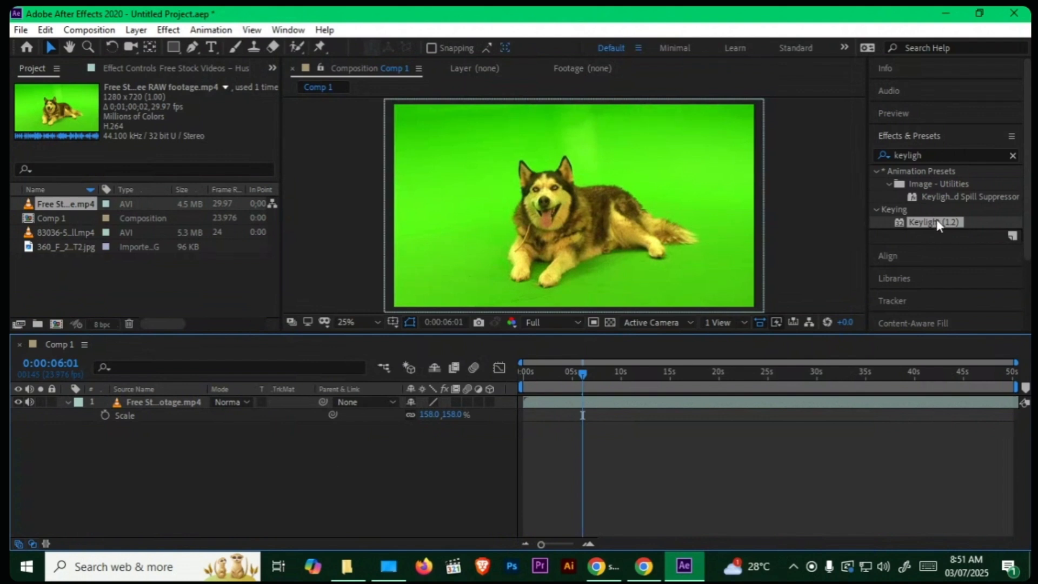
Step: Apply Keylight (1.2) to the husky clip, sample the green floor near the dog as Screen Colour, and preview the key
drag(936, 219, 592, 220)
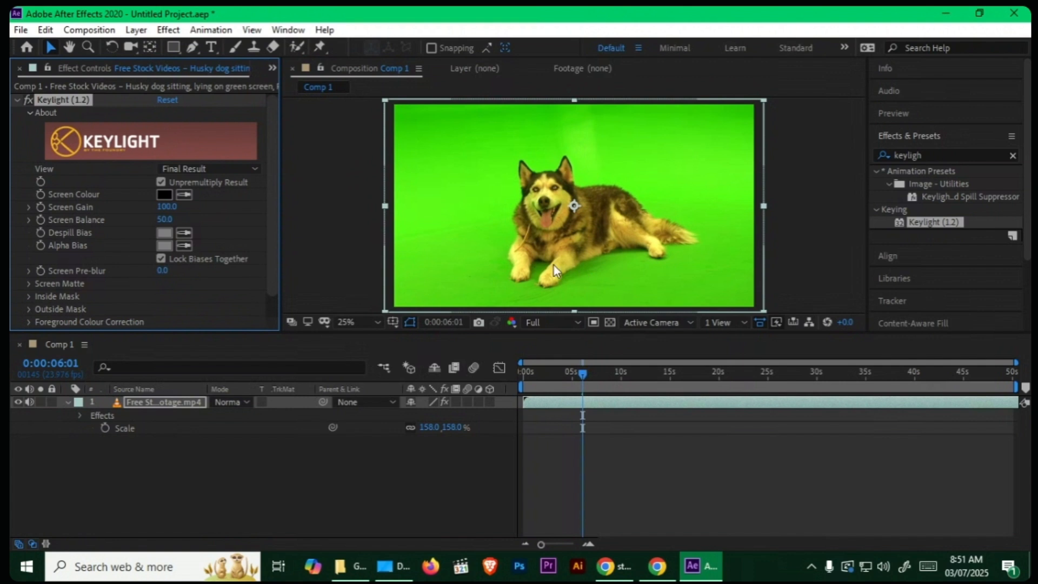
click(184, 195)
click(583, 272)
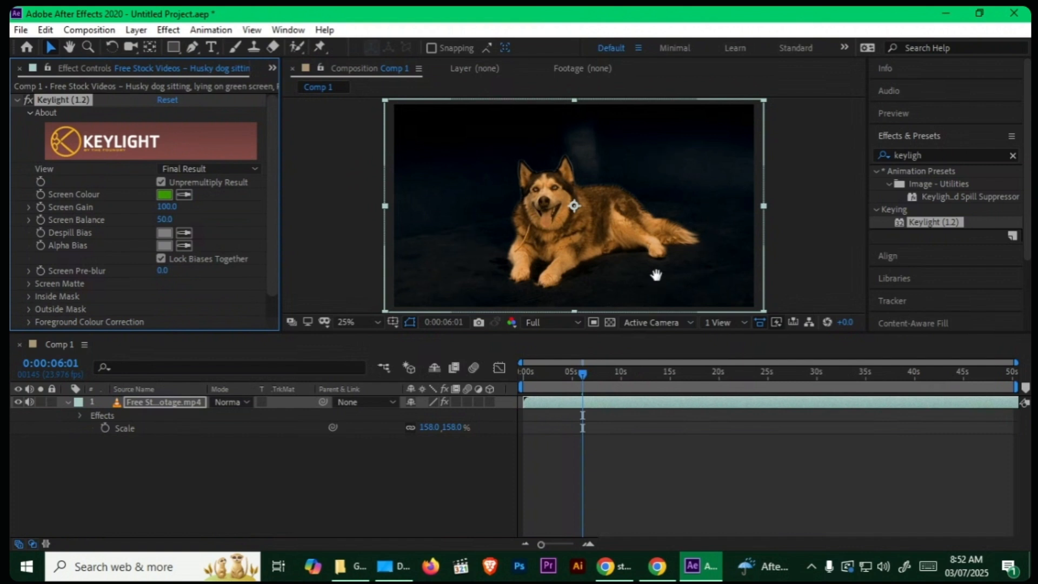
key(space)
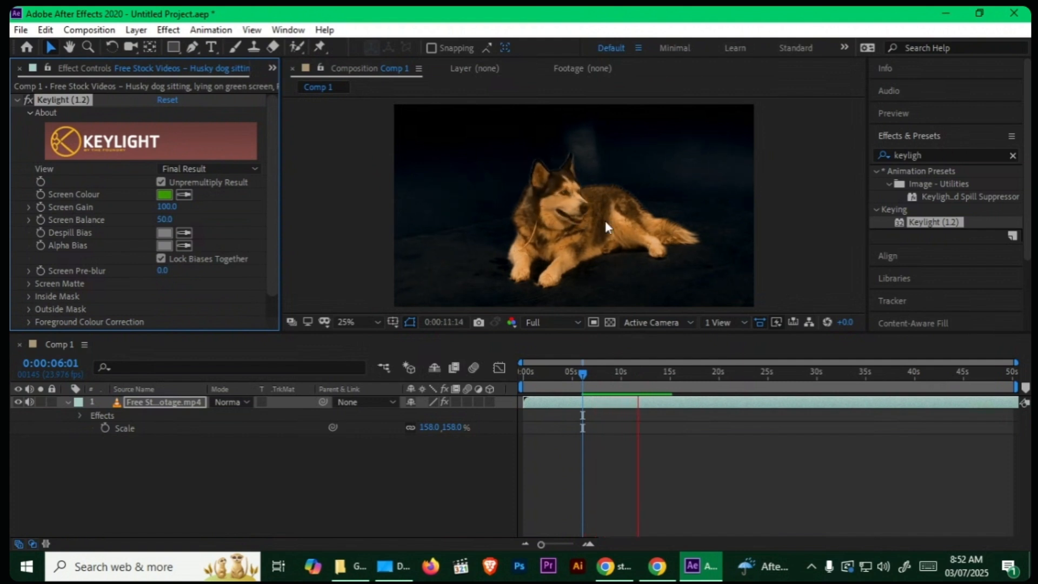
key(space)
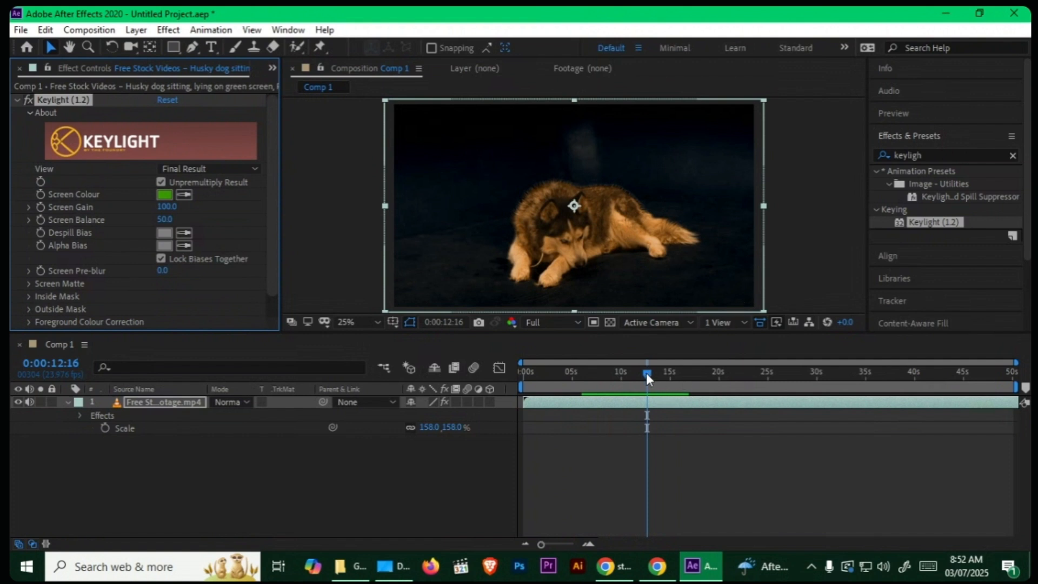
Step: End the work area at 0:00:09:21 and preview the keyed husky clip from the first frame
drag(647, 374, 620, 374)
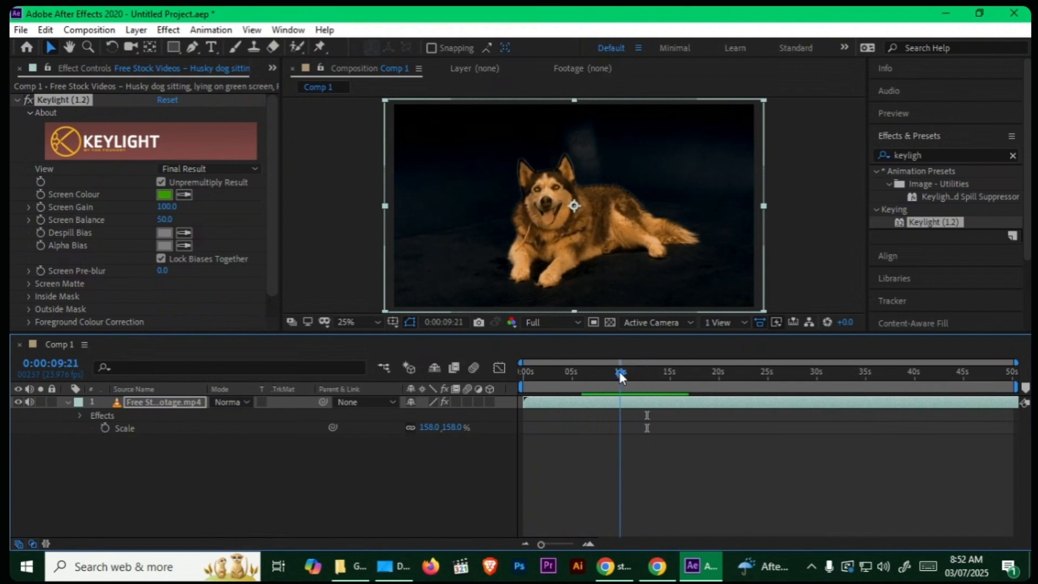
key(n)
key(Home)
click(416, 366)
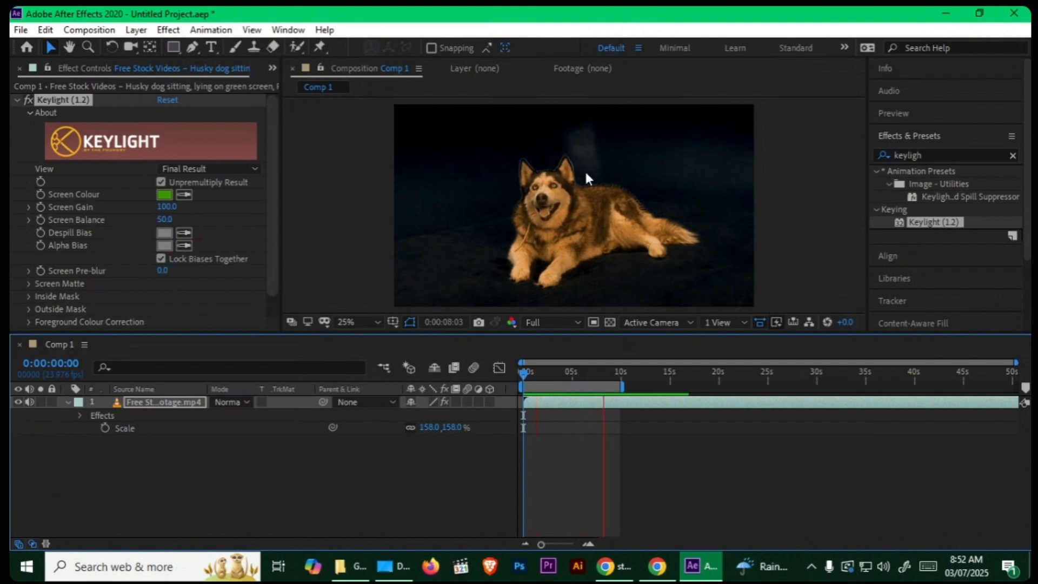
key(space)
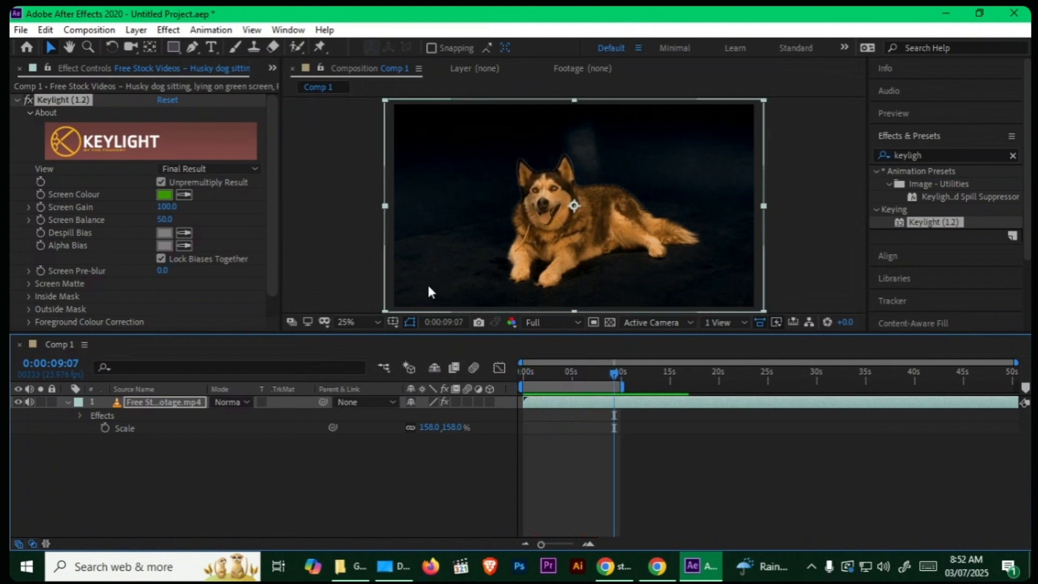
key(Home)
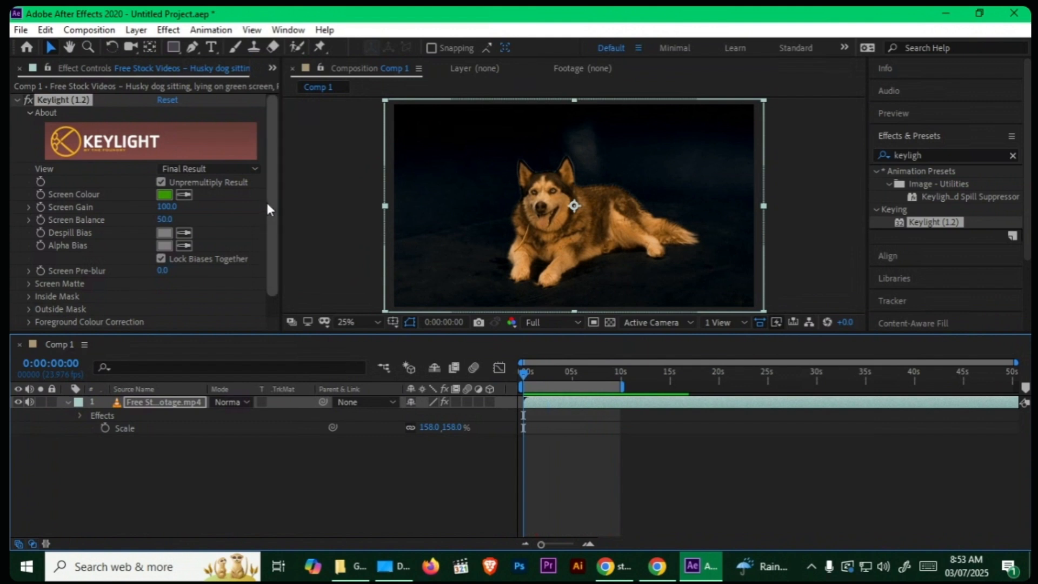
Step: Draw a closed eight-point Pen mask loosely around the dog on the husky layer, keeping its whole body inside
click(192, 47)
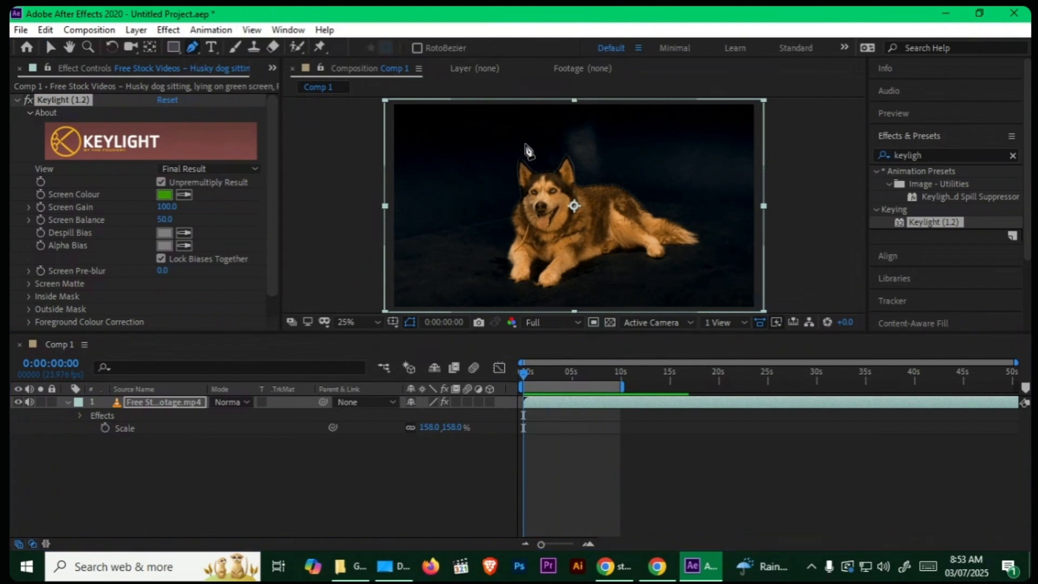
click(512, 127)
click(475, 161)
click(466, 257)
click(488, 294)
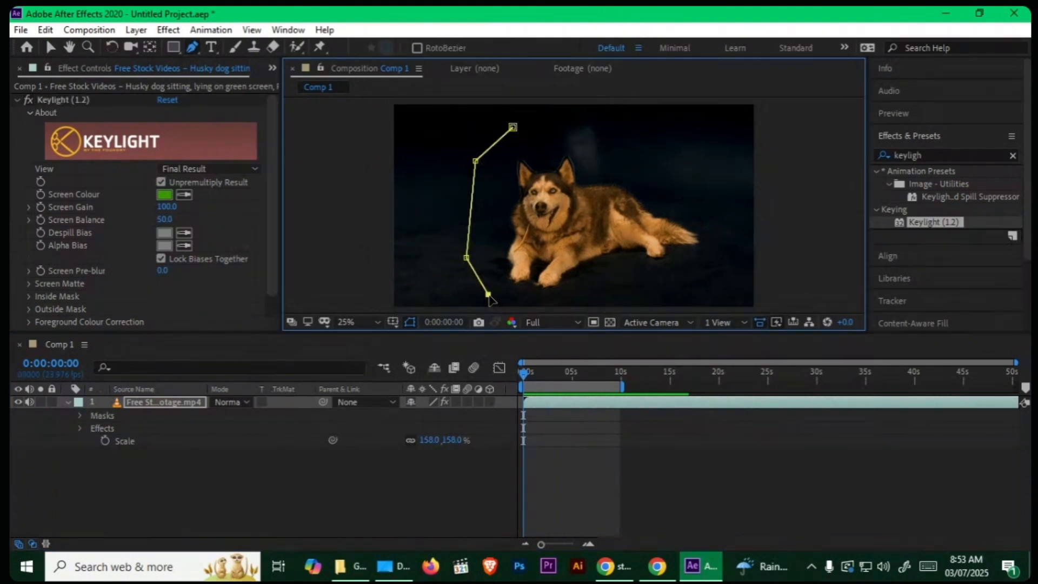
click(649, 298)
click(714, 272)
click(736, 197)
click(687, 132)
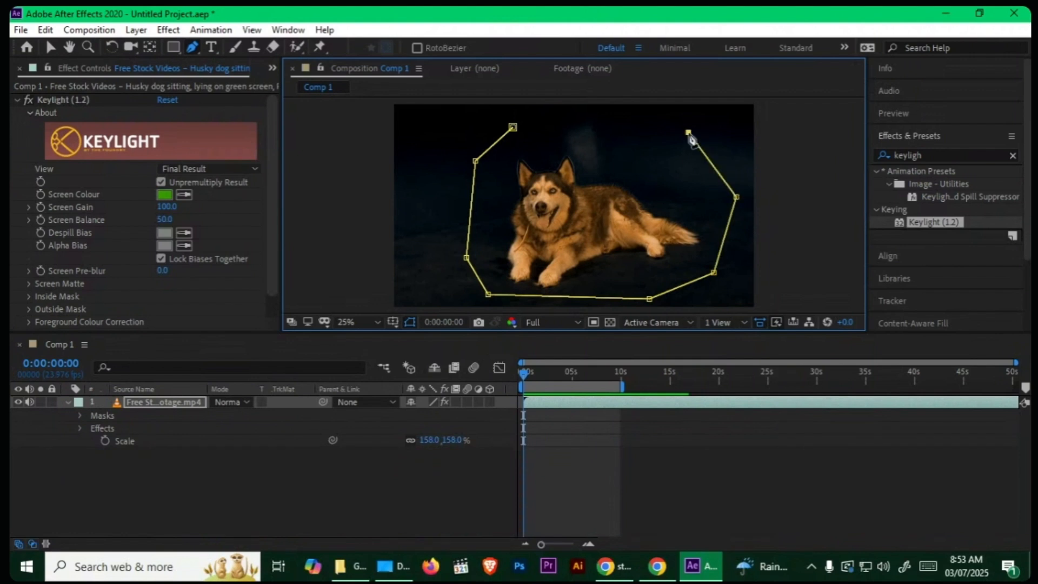
click(513, 127)
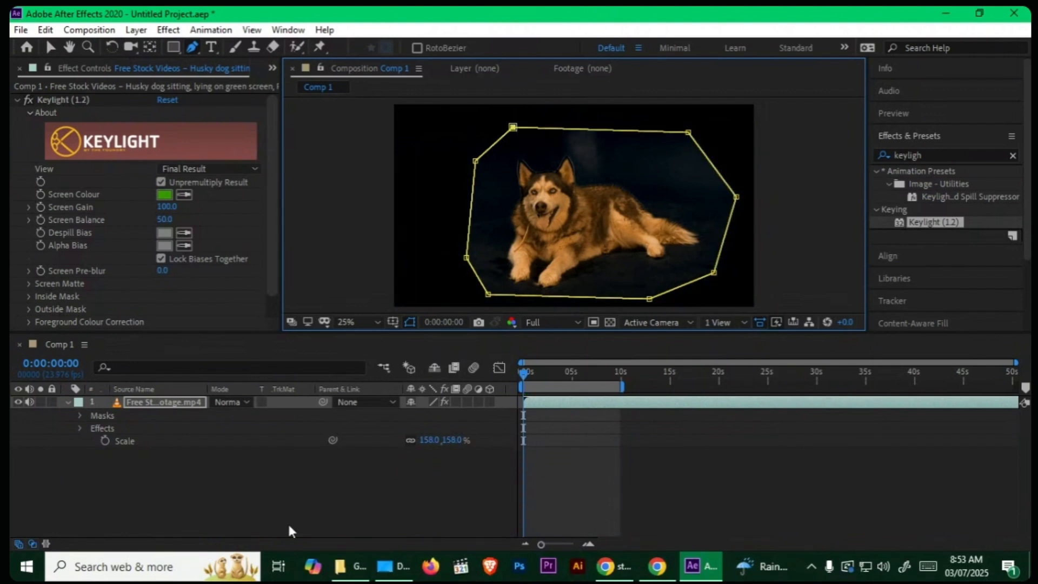
click(304, 507)
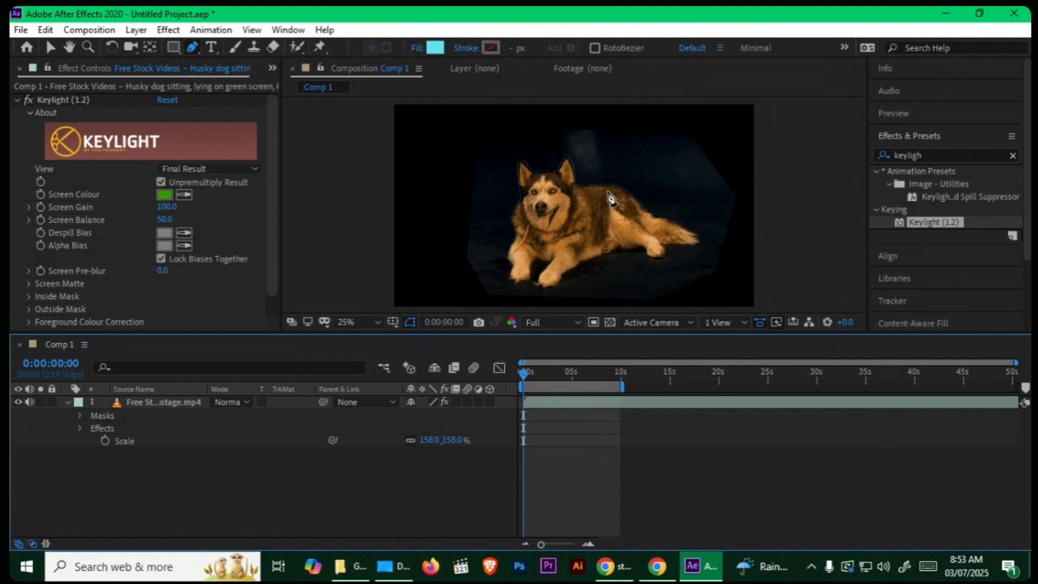
Step: Switch the husky's Keylight view to Screen Matte and raise Clip Black to 13.6
click(184, 169)
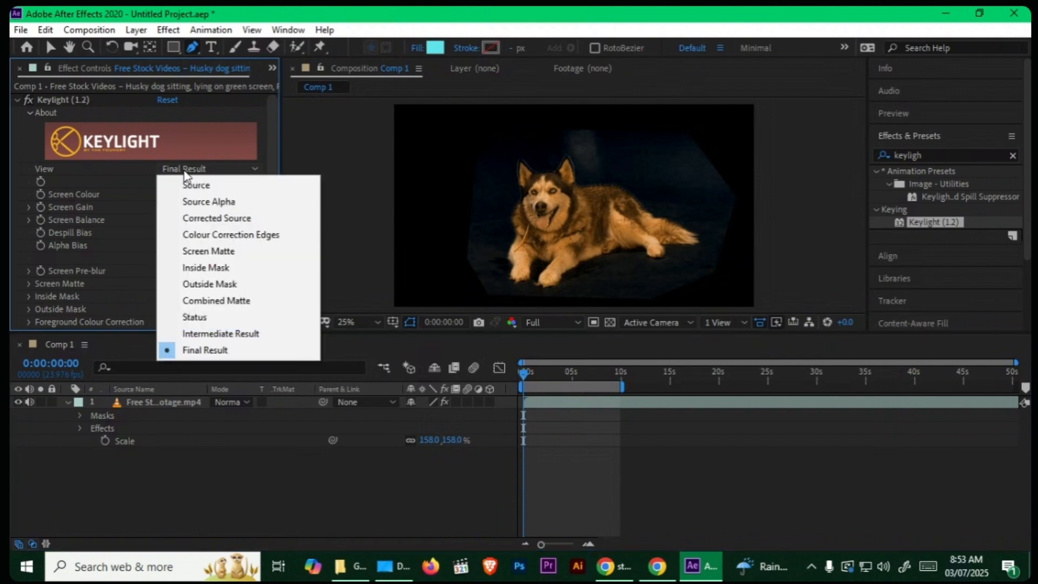
click(235, 253)
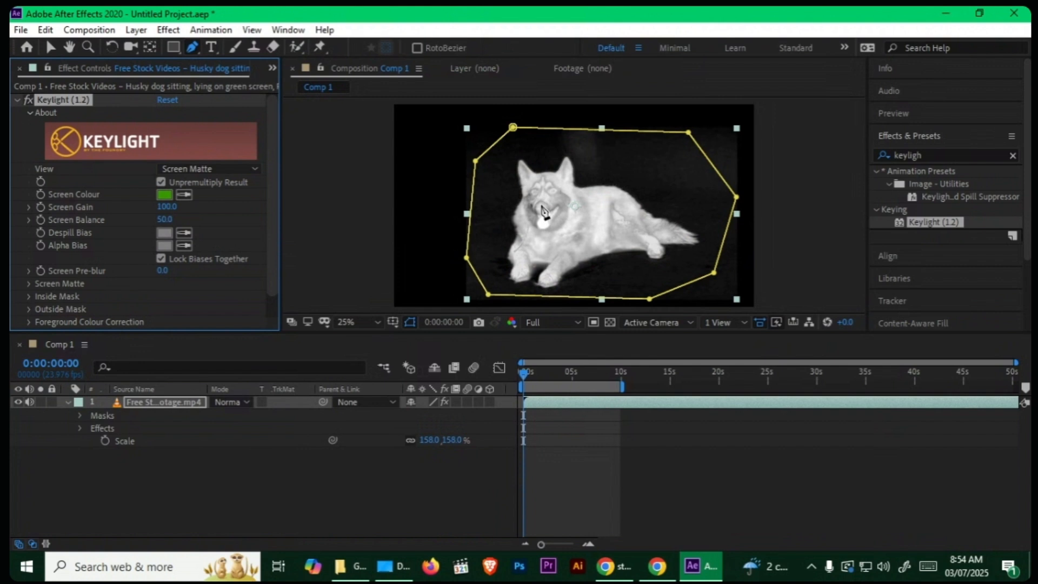
scroll(254, 206, down, 2)
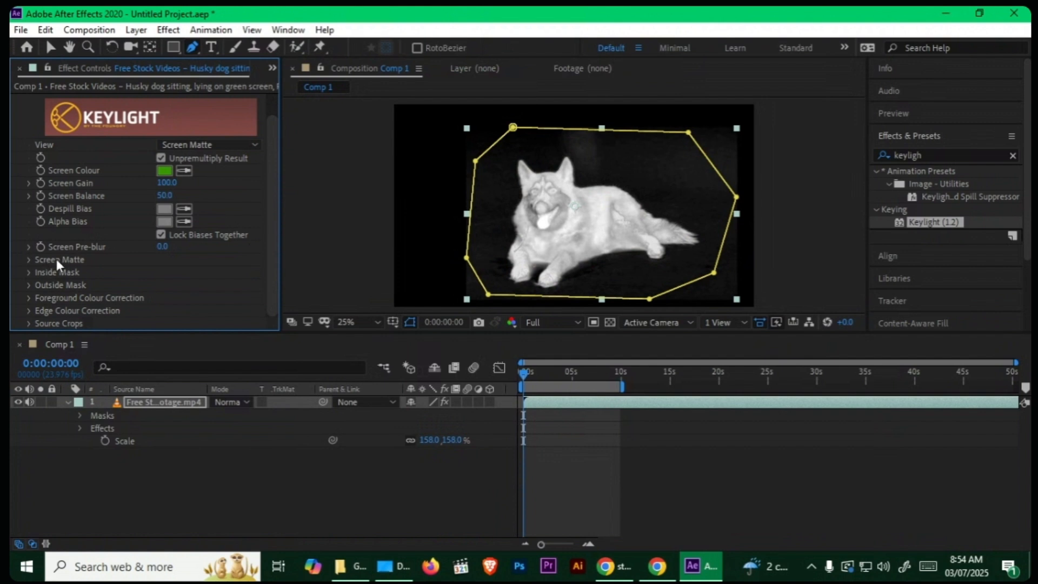
click(29, 260)
scroll(268, 234, down, 5)
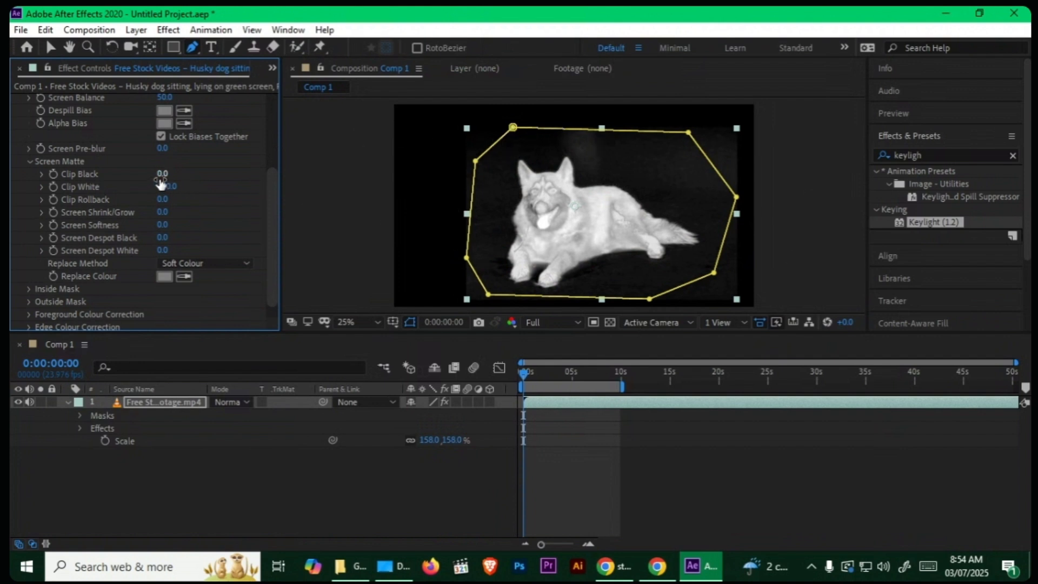
drag(161, 175, 250, 167)
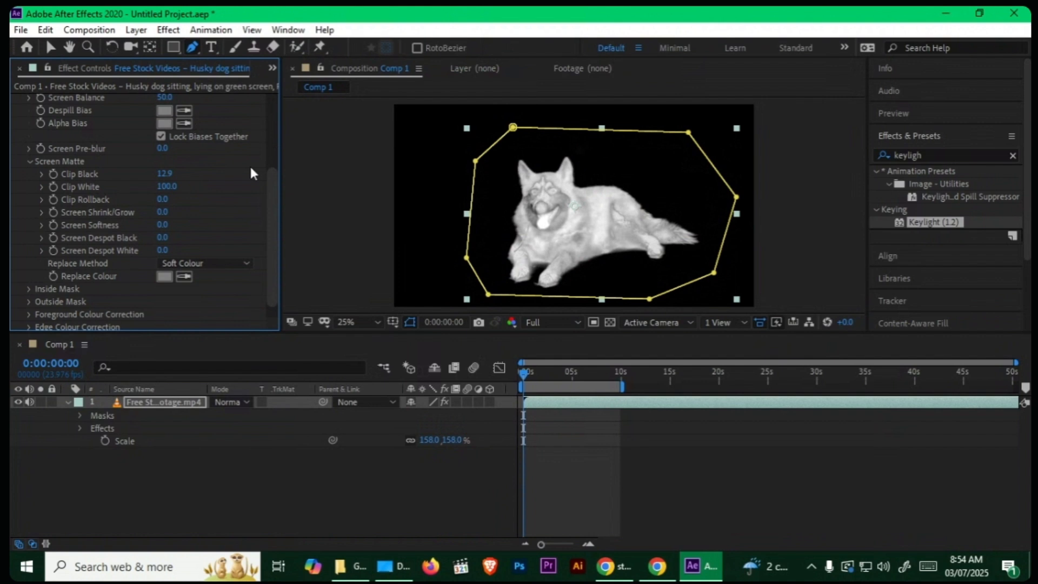
key(ctrl+z)
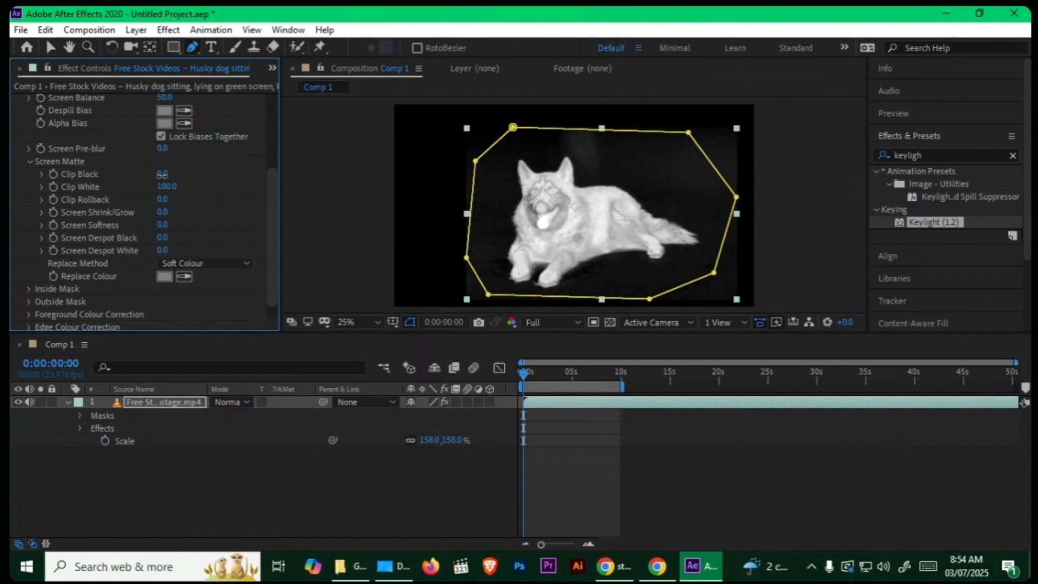
drag(162, 173, 268, 173)
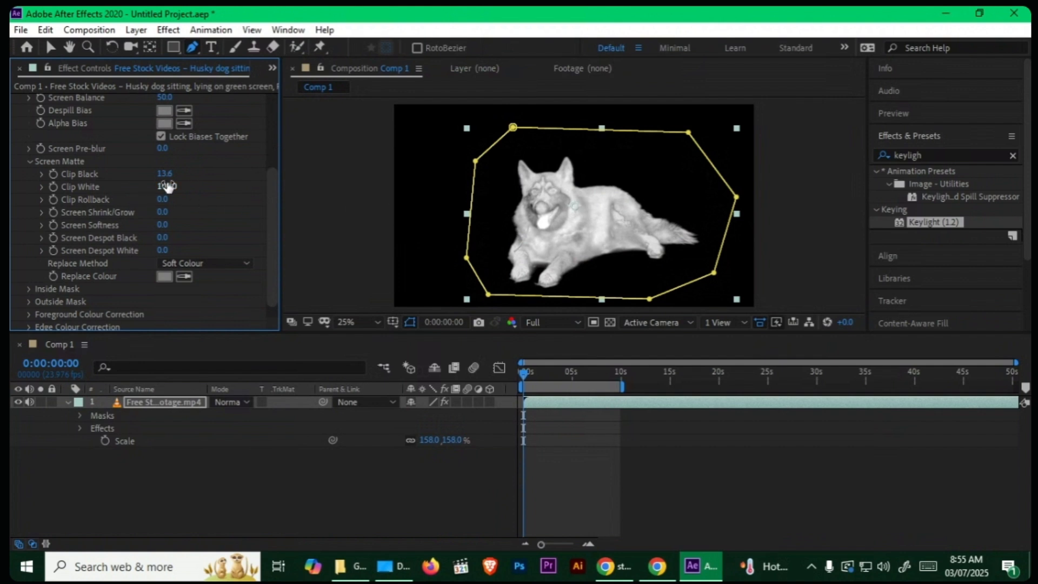
Step: Lower the screen matte's Clip White to 31.2 and return the Keylight view to Final Result
drag(168, 186, 26, 199)
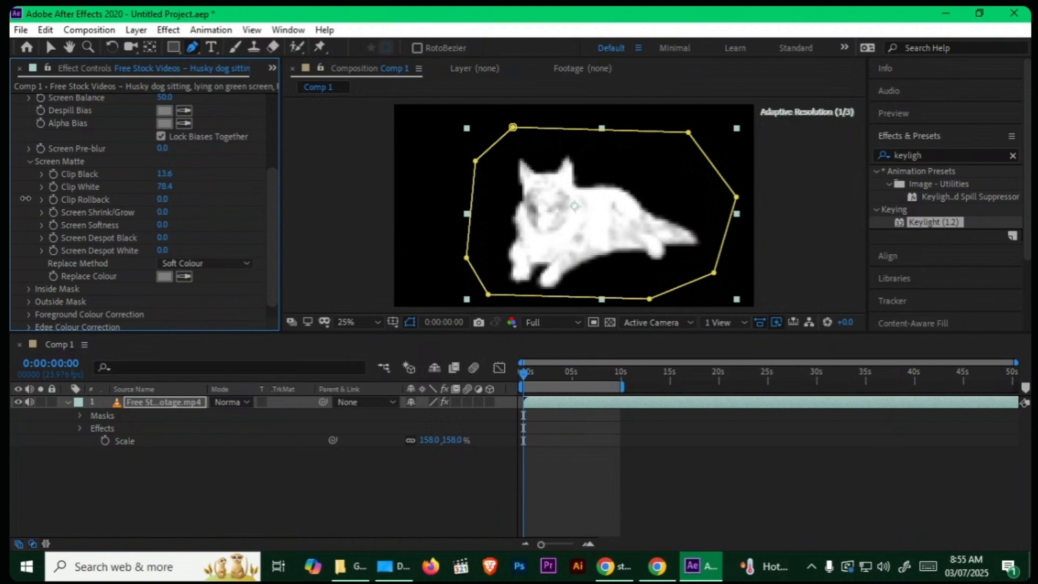
drag(164, 187, 86, 203)
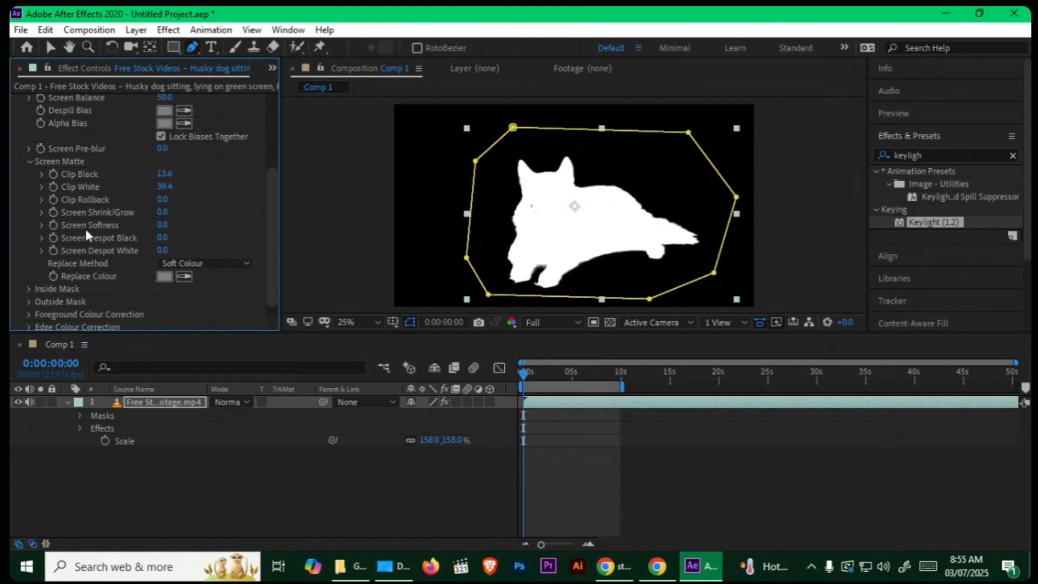
drag(162, 187, 111, 189)
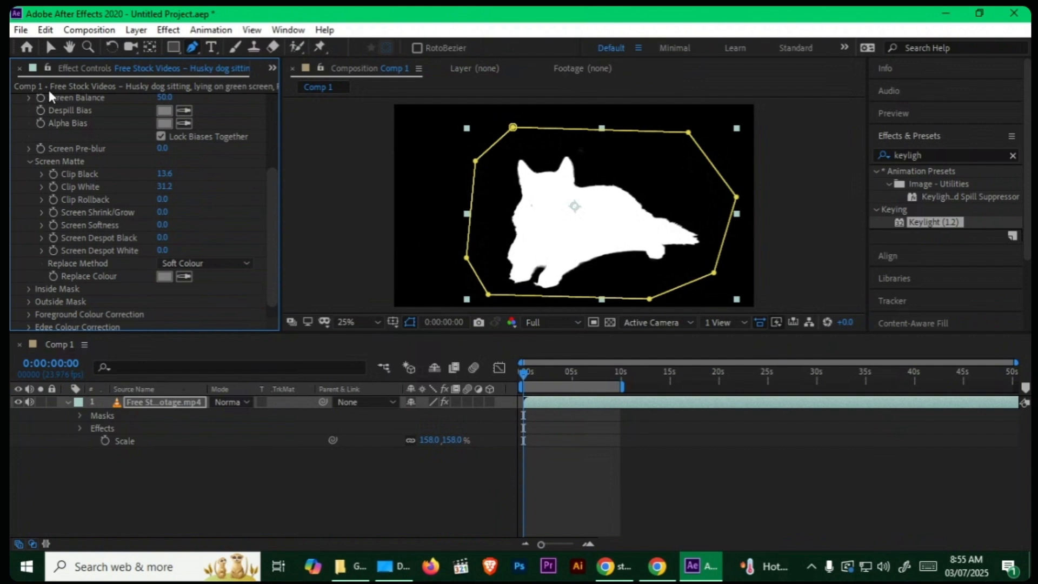
scroll(268, 177, up, 5)
click(234, 169)
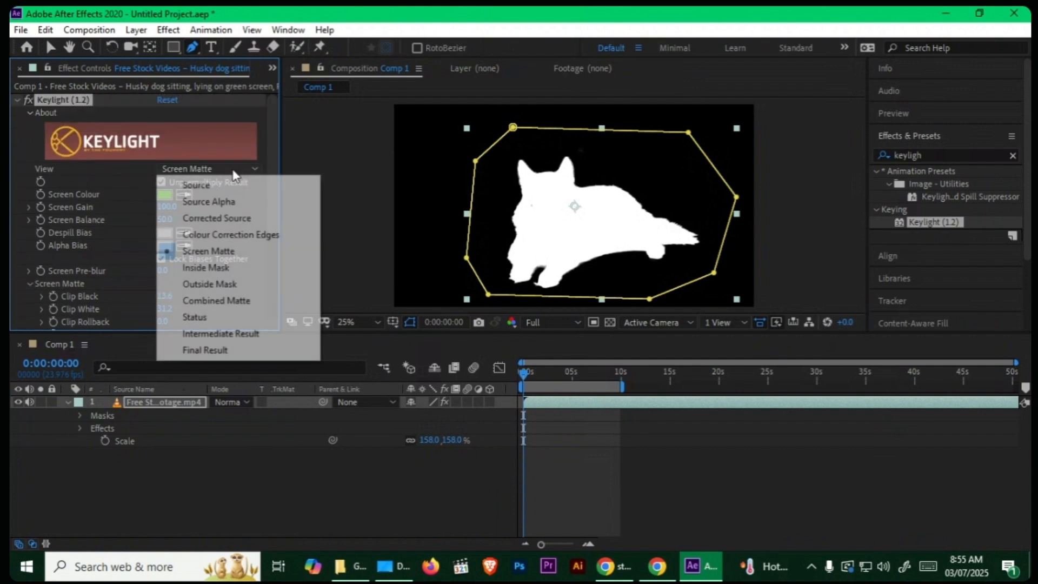
click(219, 350)
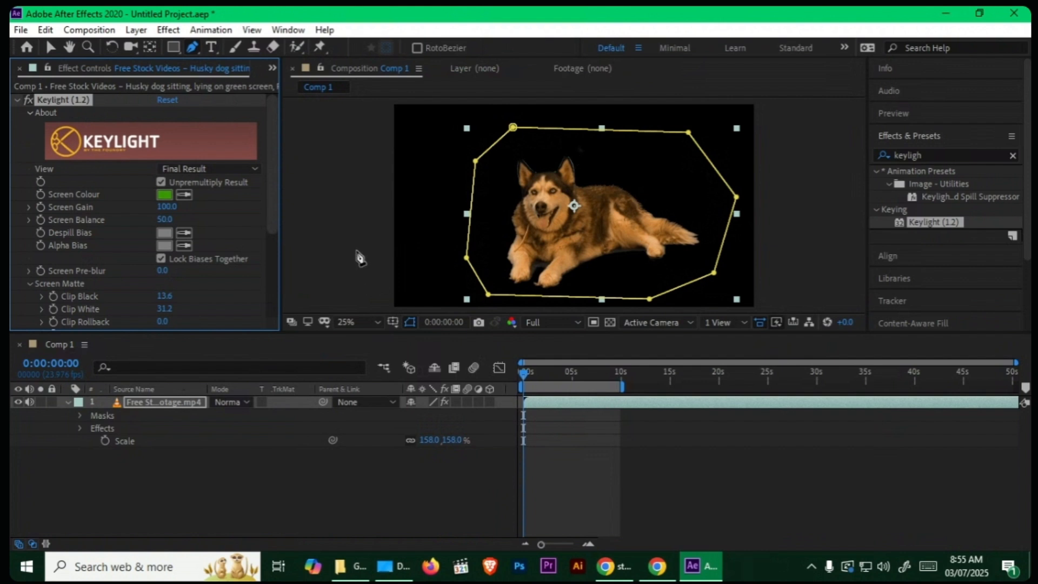
Step: Set Clip Black to 18.8 and try out other Clip White and Clip Rollback values on the husky's matte
scroll(273, 248, down, 2)
scroll(272, 240, down, 1)
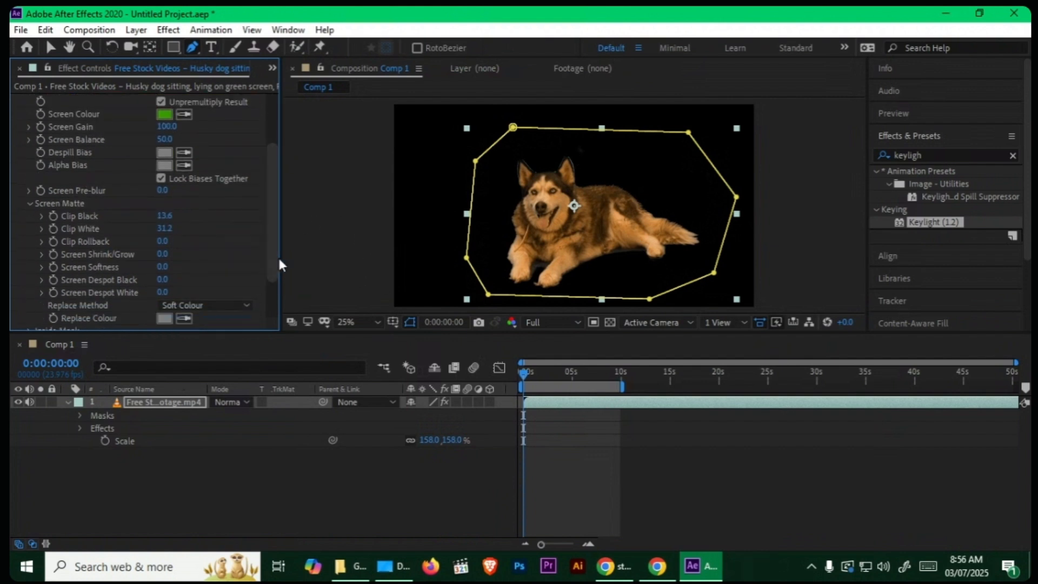
drag(165, 215, 208, 231)
drag(165, 229, 95, 241)
key(ctrl+z)
drag(162, 241, 96, 242)
Step: Set Screen Shrink/Grow to -2.7 and Screen Softness to 7.5 for the husky's matte
drag(156, 256, 157, 263)
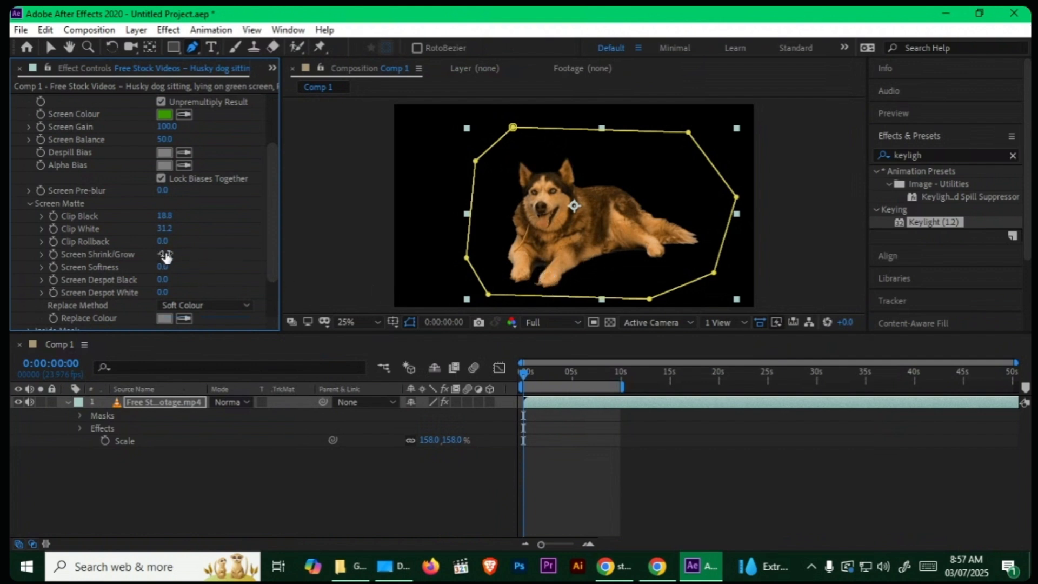
drag(167, 258, 156, 257)
mouse_move(162, 269)
mouse_down()
mouse_move(198, 295)
mouse_move(162, 271)
mouse_up()
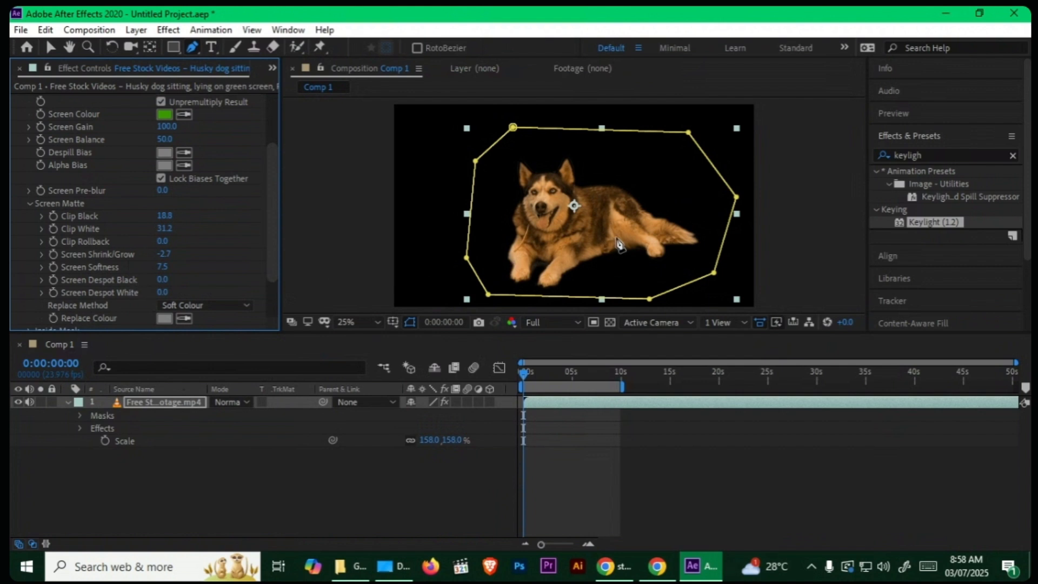
Step: Collapse the Screen Matte settings and enable colour correction under Keylight's Foreground Colour Correction
scroll(262, 265, down, 2)
scroll(261, 268, down, 1)
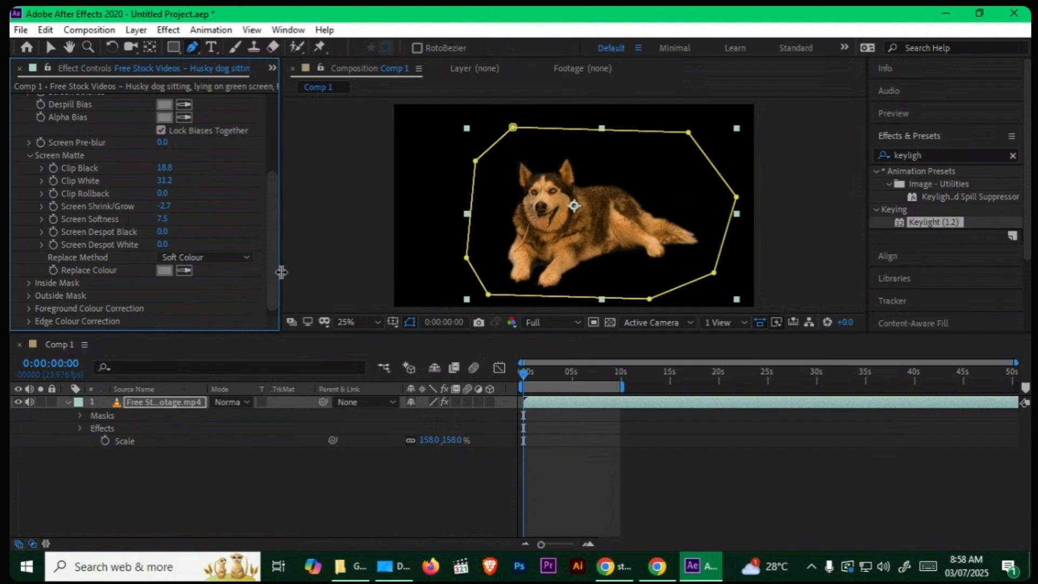
scroll(270, 268, down, 1)
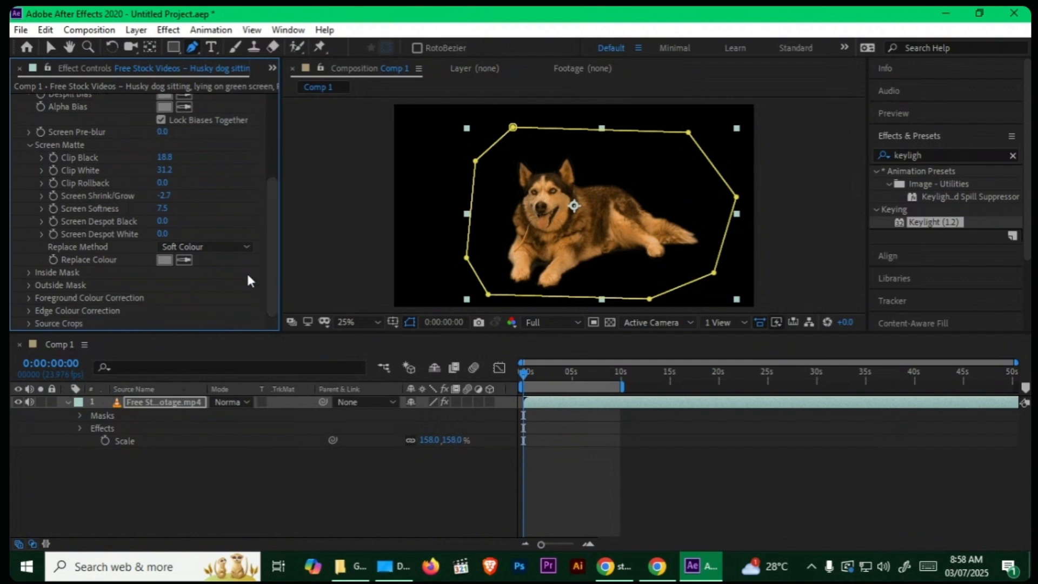
click(30, 145)
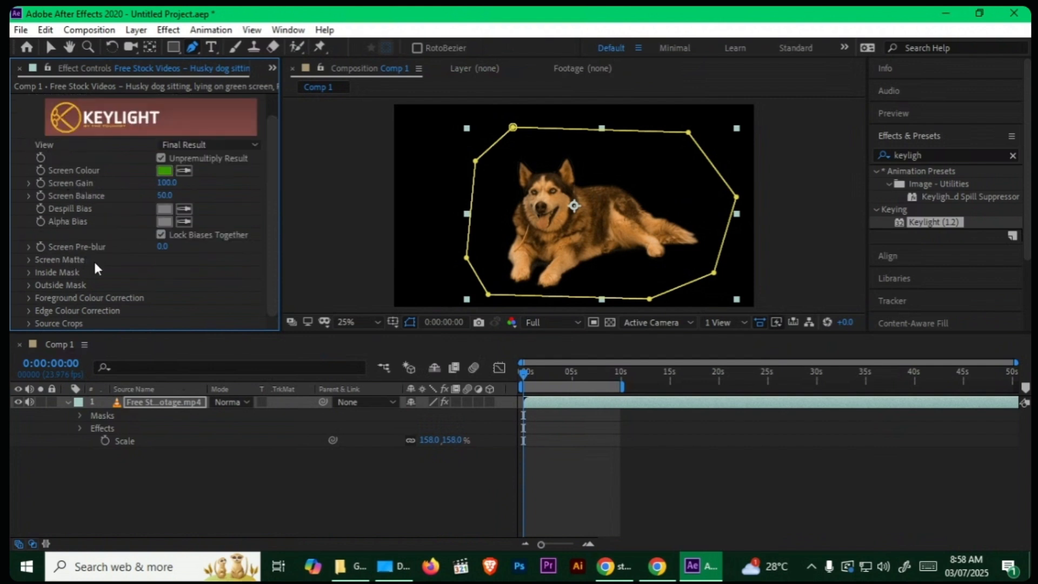
click(28, 298)
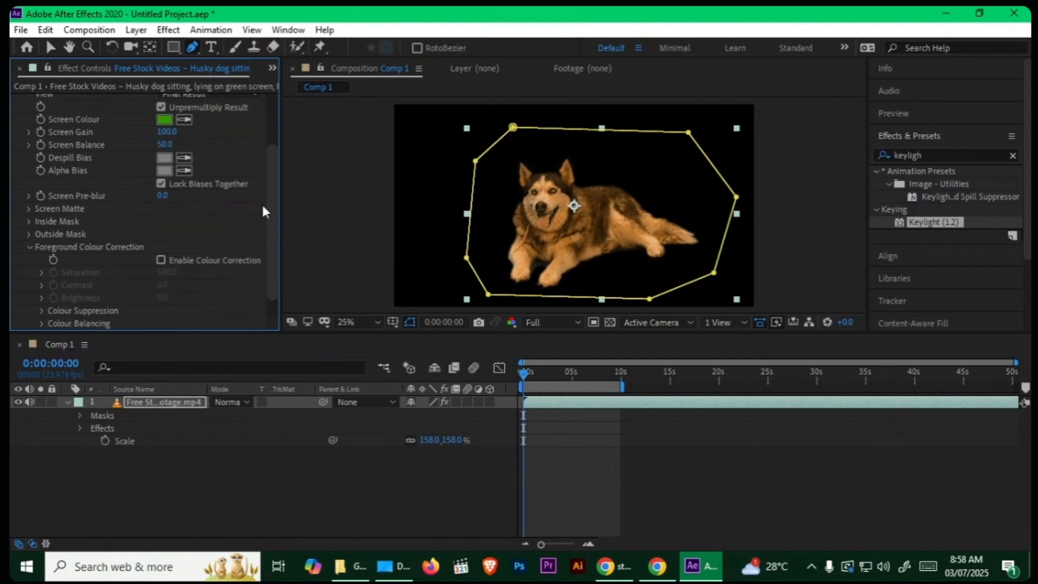
drag(271, 199, 274, 246)
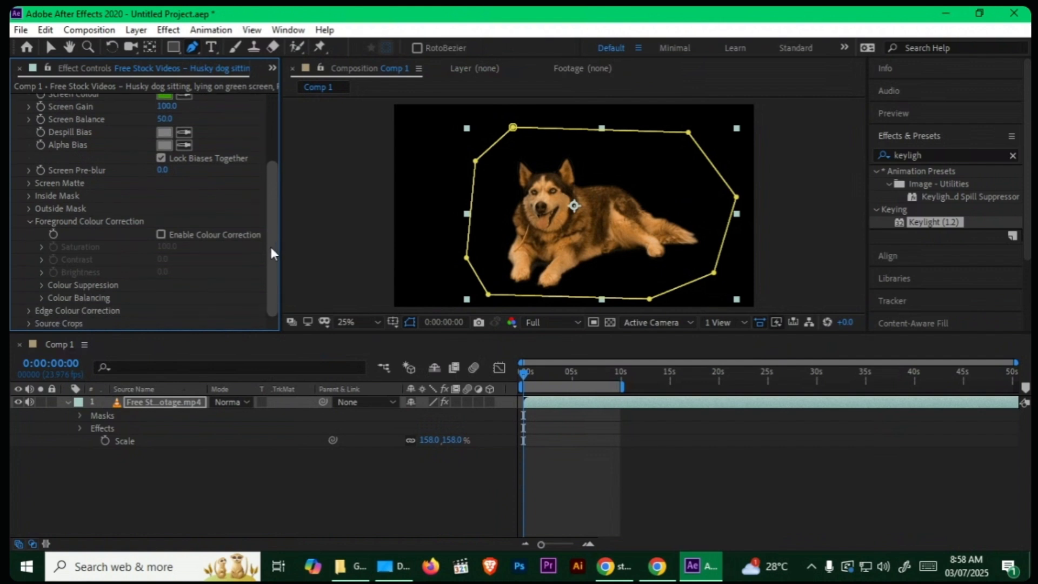
click(161, 234)
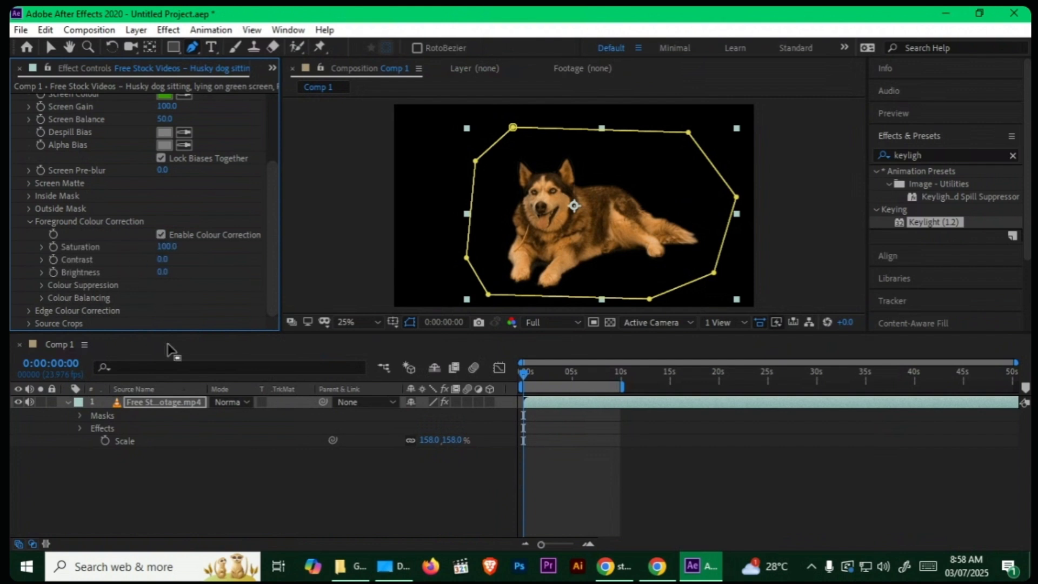
click(193, 465)
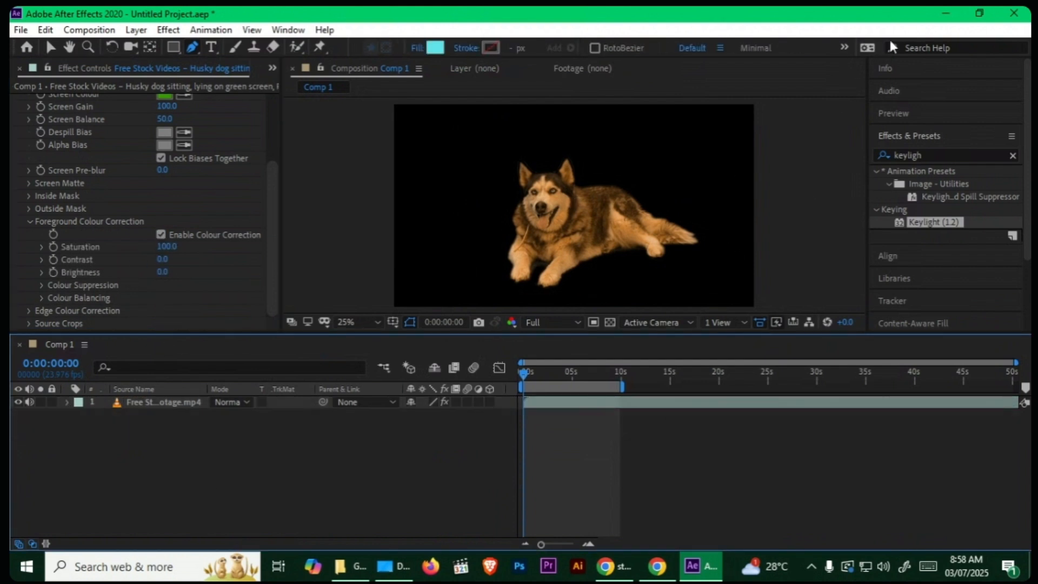
Step: Import Grassy Hill.jpg into Comp 1 and place it beneath the husky layer
click(945, 13)
click(750, 210)
drag(750, 210, 241, 501)
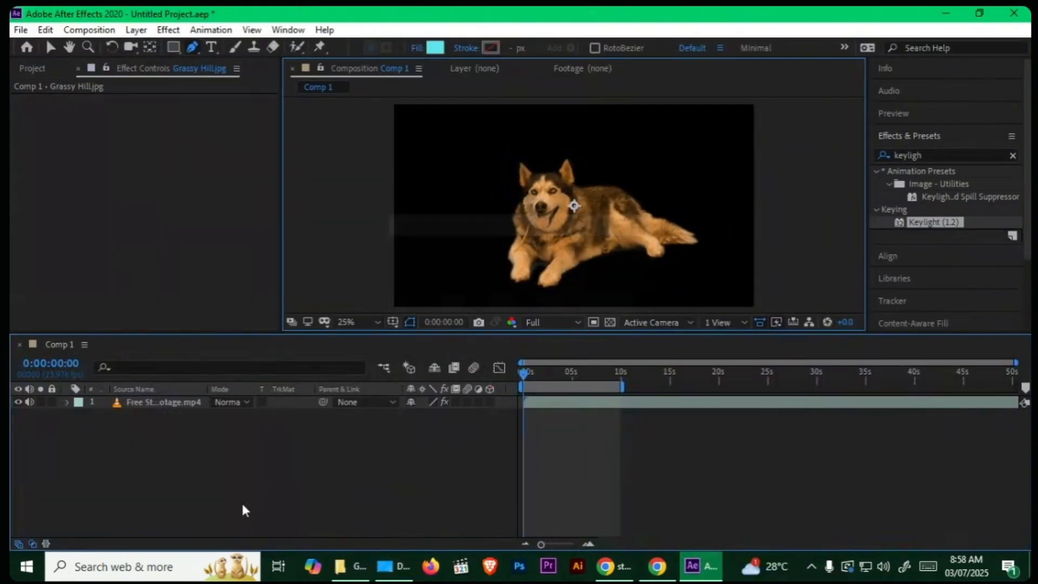
drag(178, 403, 171, 453)
Step: Scale down the Grassy Hill background and set its position to 905, 540
key(s)
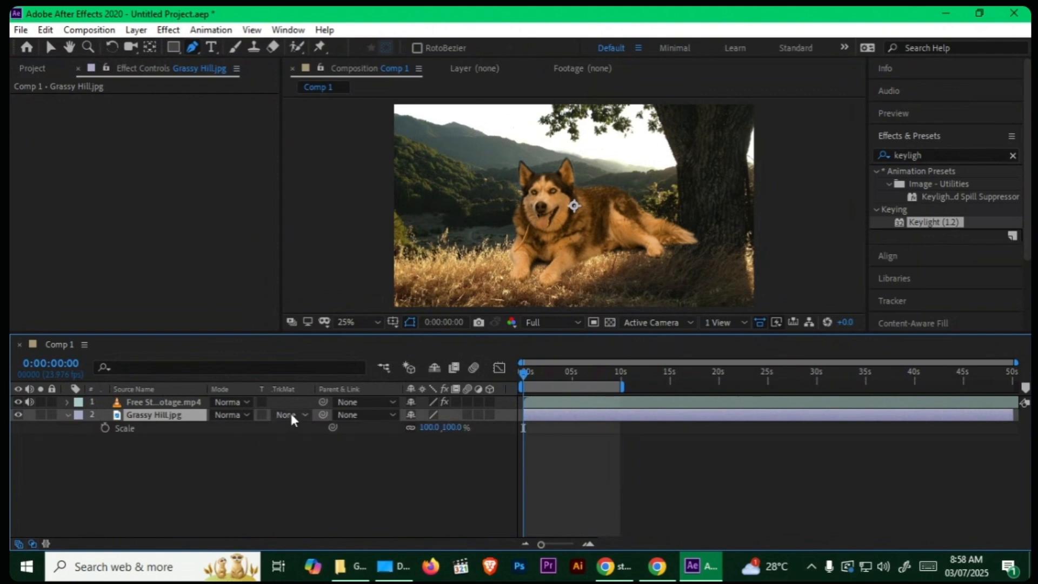
drag(426, 428, 359, 422)
key(p)
click(241, 423)
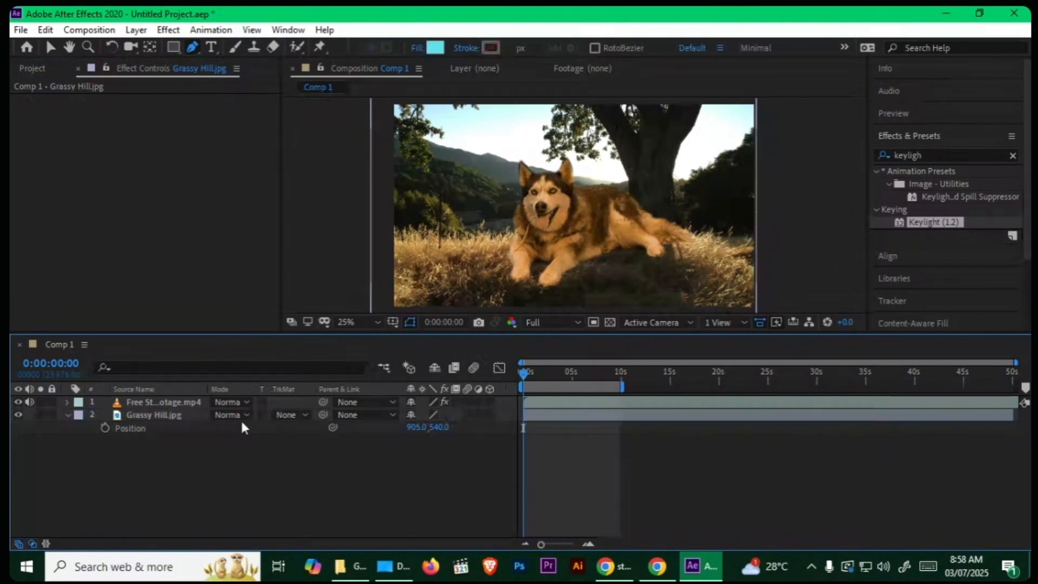
Step: Shrink the husky layer and shift it down and to the right, toward the base of the tree
click(261, 403)
key(s)
drag(425, 416, 363, 404)
key(p)
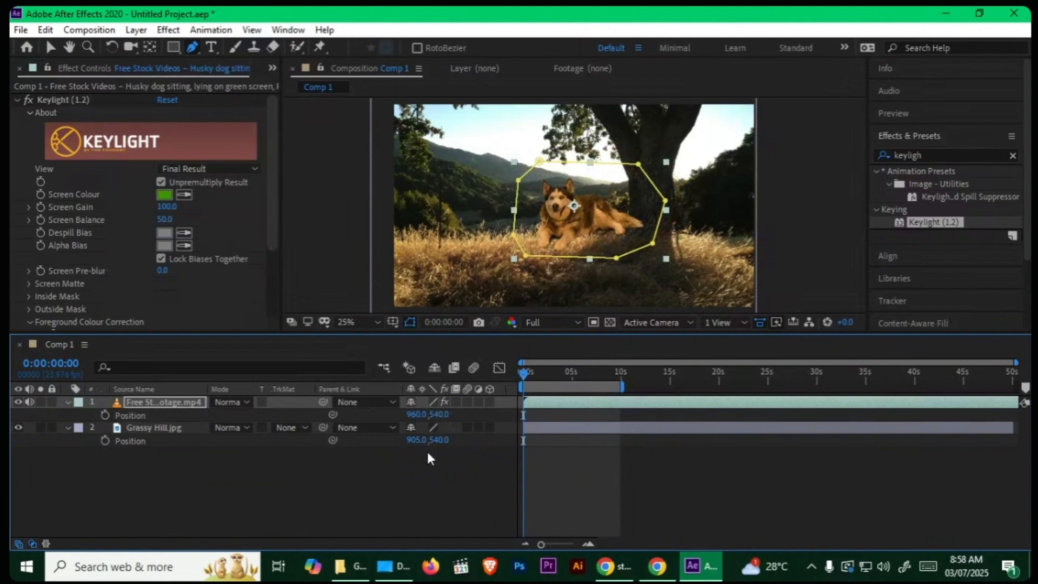
click(428, 415)
drag(440, 414, 538, 405)
Step: Scale the husky to 64% and place it on the shaded grass in front of the tree trunk
key(s)
drag(420, 414, 406, 414)
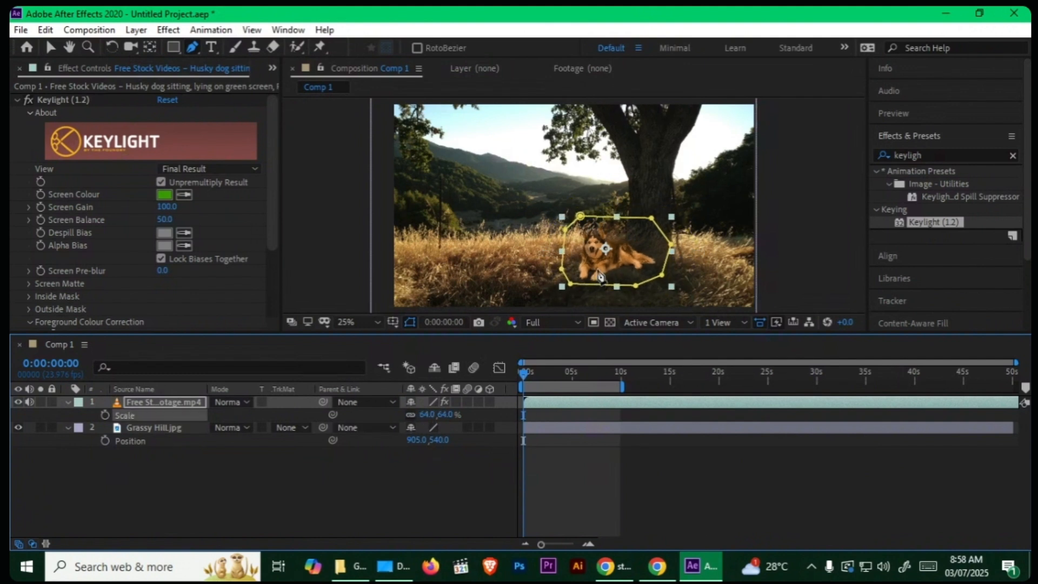
key(v)
drag(600, 269, 607, 284)
click(422, 471)
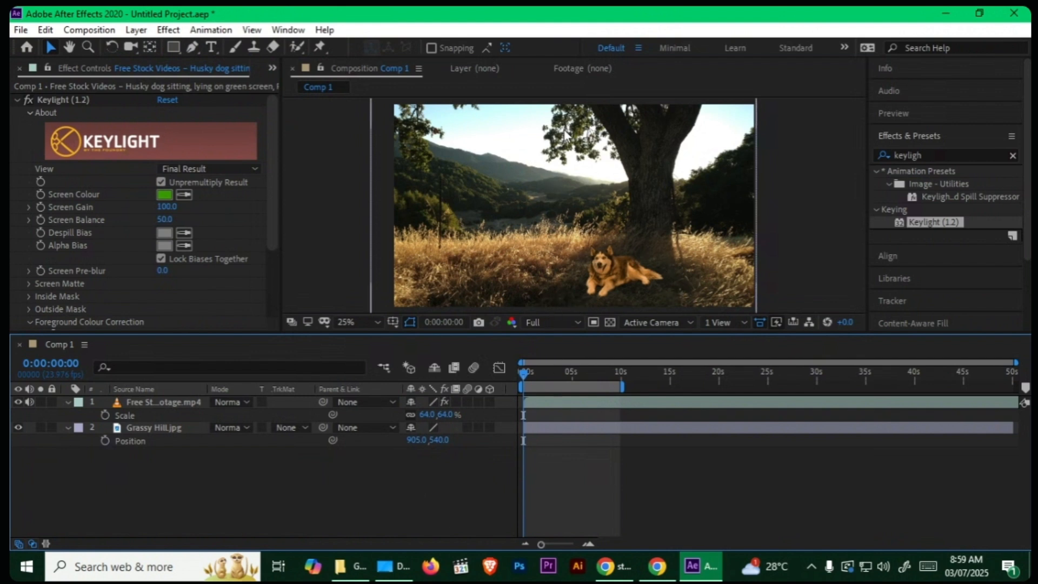
Step: Set the foreground colour correction saturation of the husky layer's Keylight effect to 75
click(599, 279)
scroll(271, 263, down, 2)
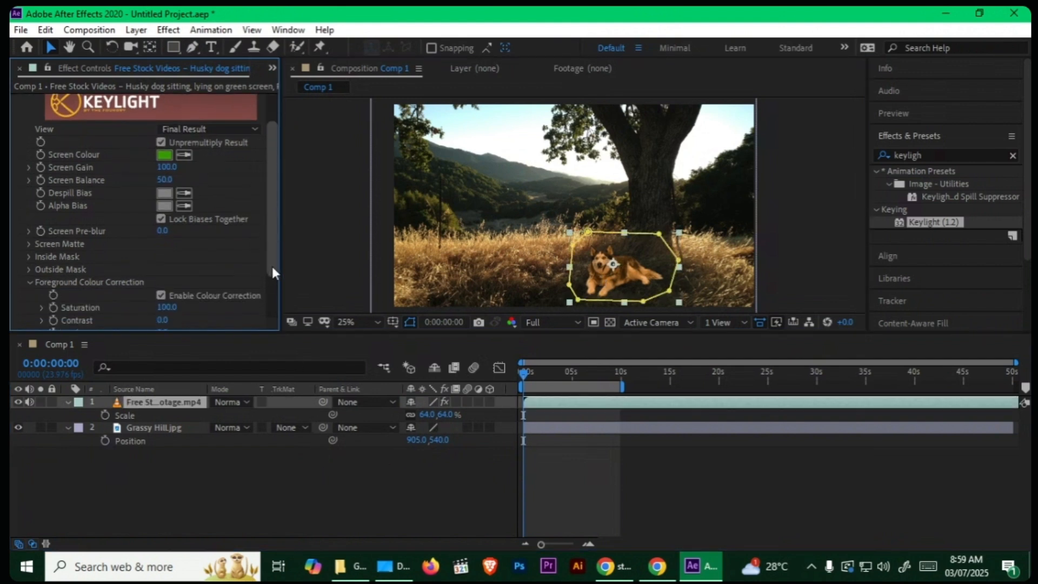
drag(270, 264, 273, 307)
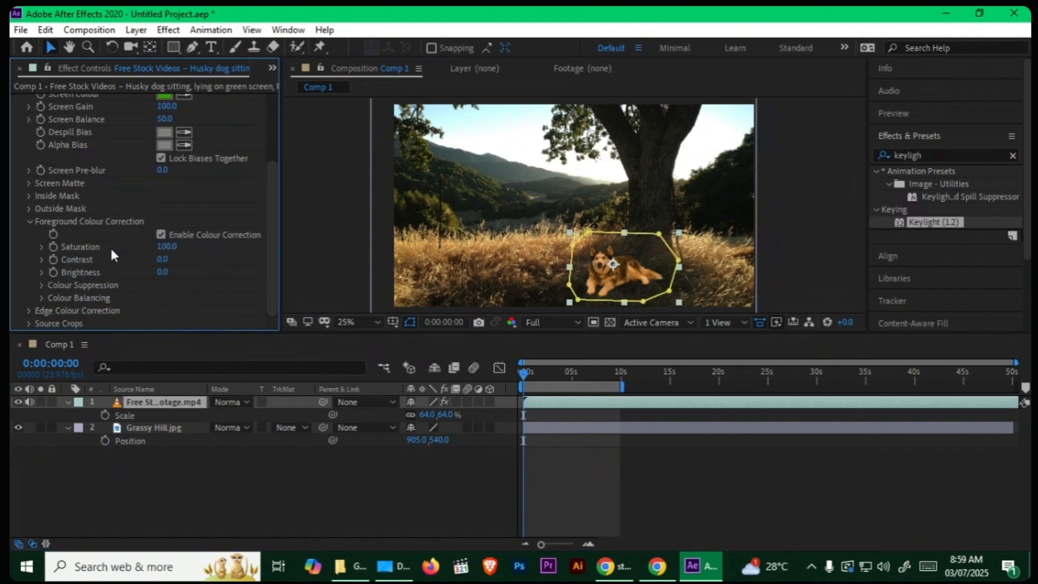
scroll(640, 212, up, 1)
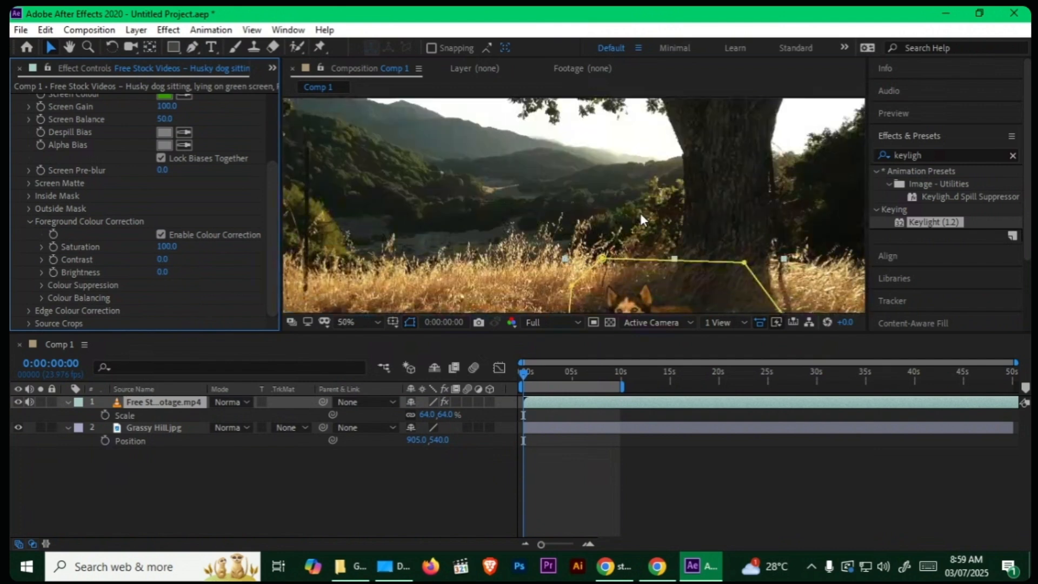
drag(640, 213, 544, 111)
key(v)
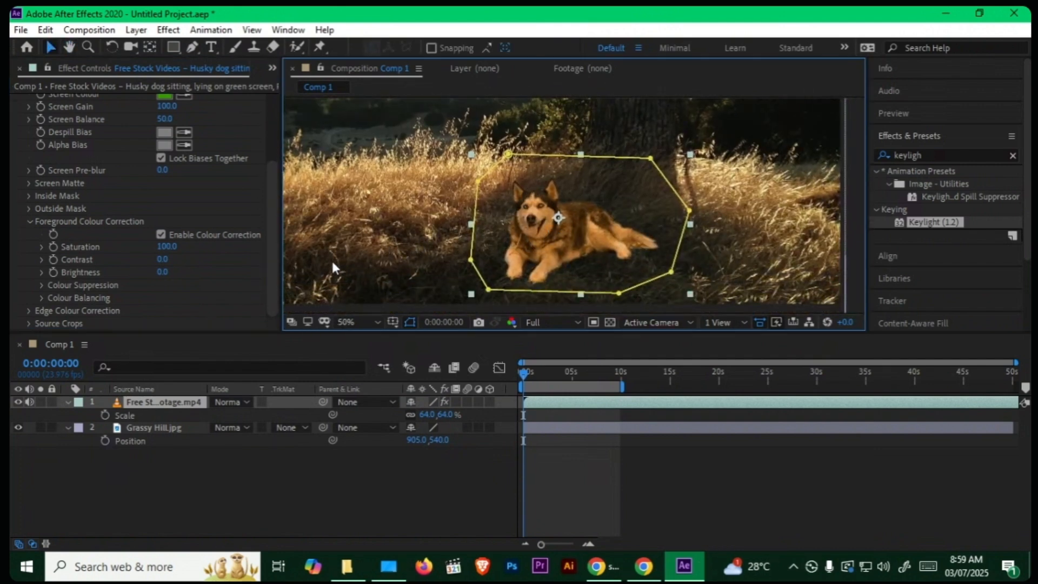
drag(169, 247, 157, 246)
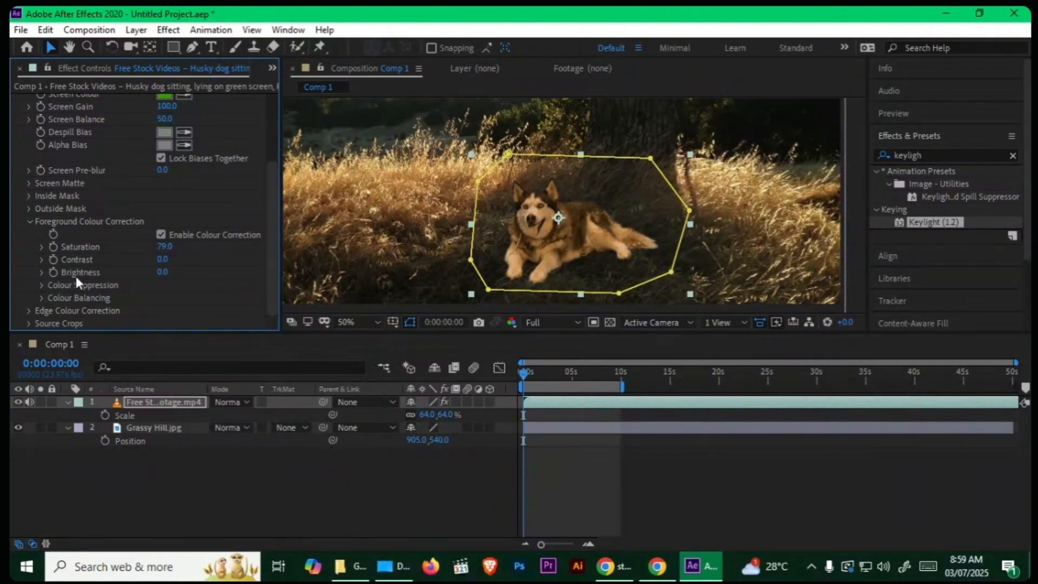
click(165, 247)
text(75)
key(Return)
Step: Try foreground contrast values of 100, -37 and 15 on the husky, and reset the contrast to 0
drag(161, 263, 281, 270)
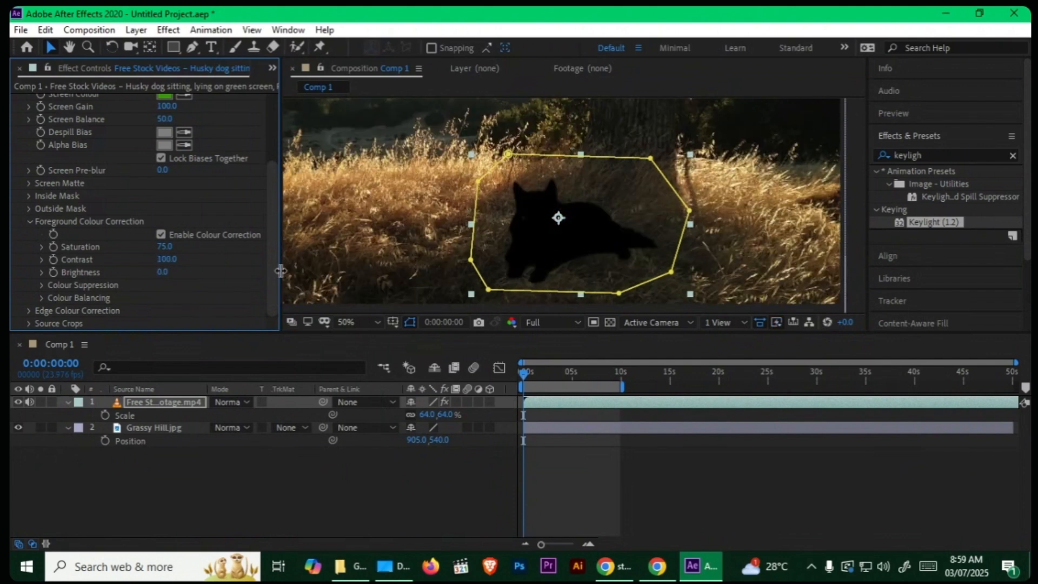
drag(167, 263, 93, 273)
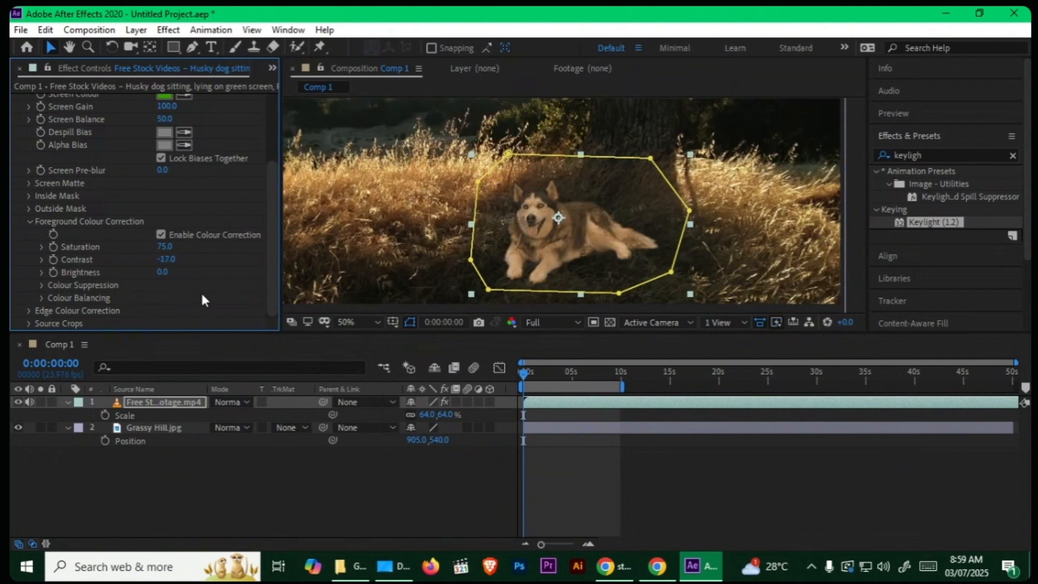
drag(177, 258, 194, 260)
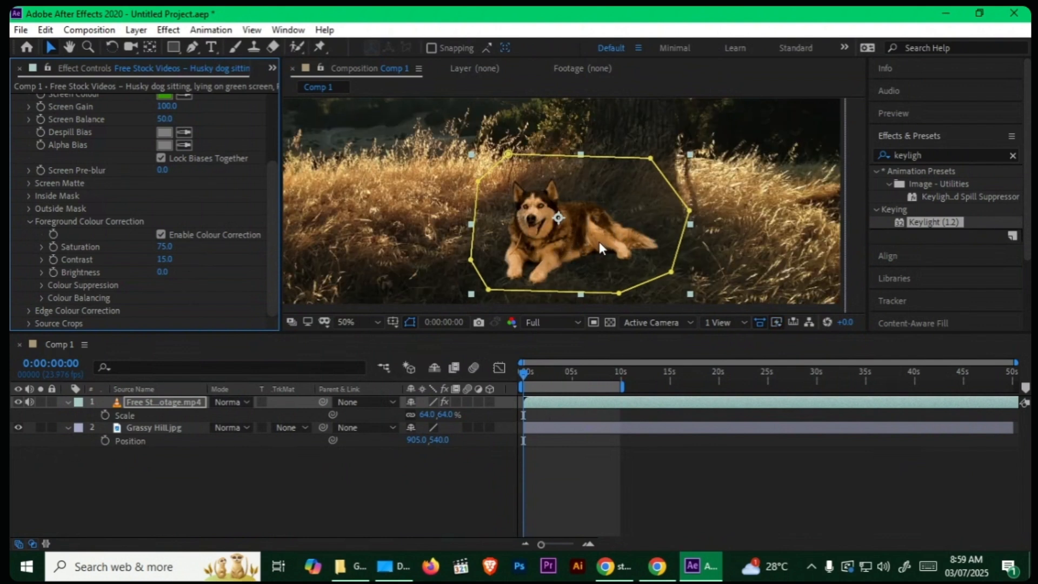
key(ctrl+z)
click(166, 258)
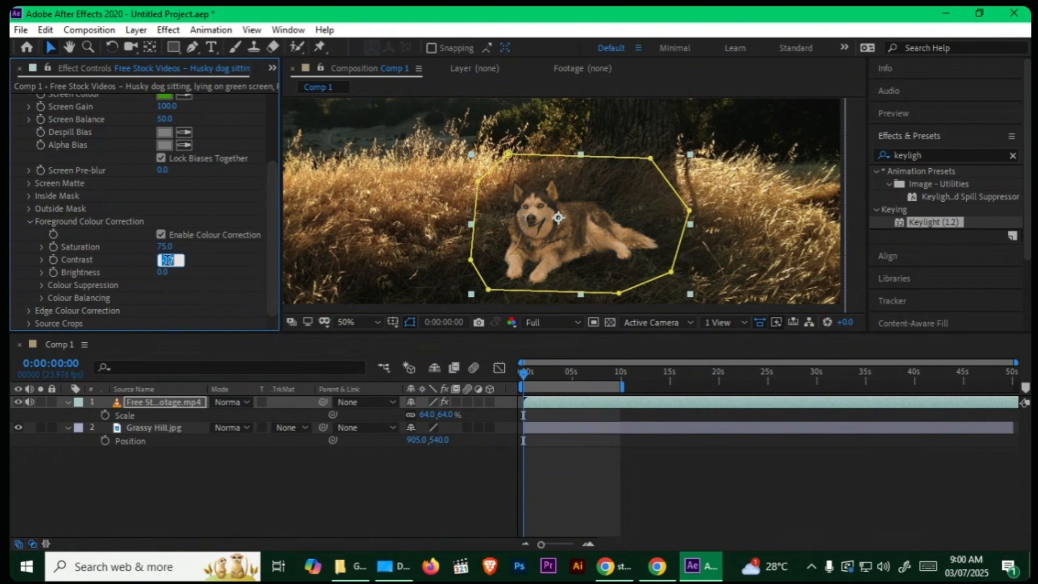
text(0)
key(Return)
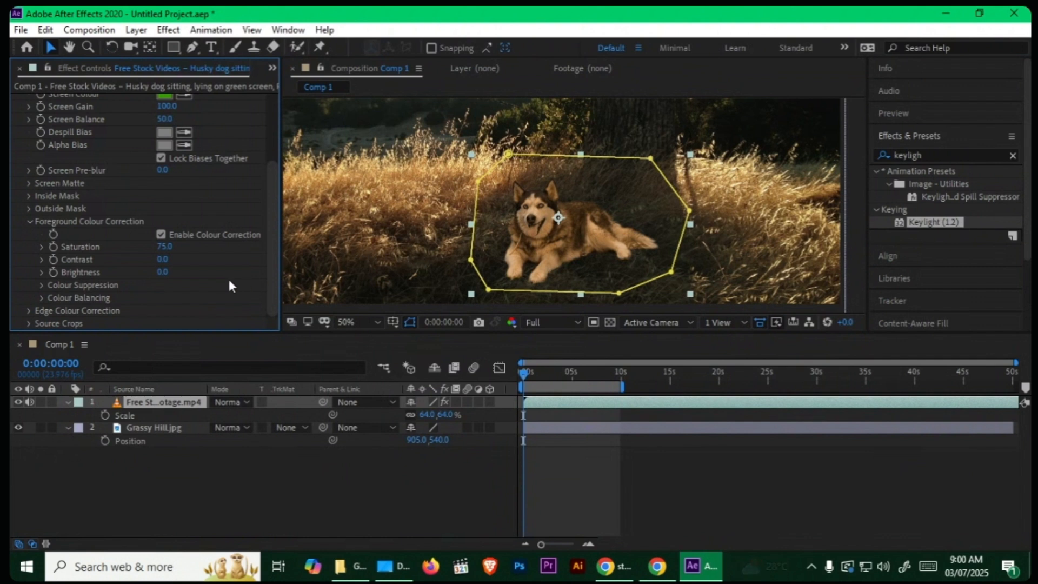
Step: Try darkening the husky with foreground brightness values of -49 and -59, and reset the brightness to 0
mouse_move(162, 273)
mouse_down()
mouse_move(146, 272)
mouse_move(170, 279)
mouse_move(158, 274)
mouse_up()
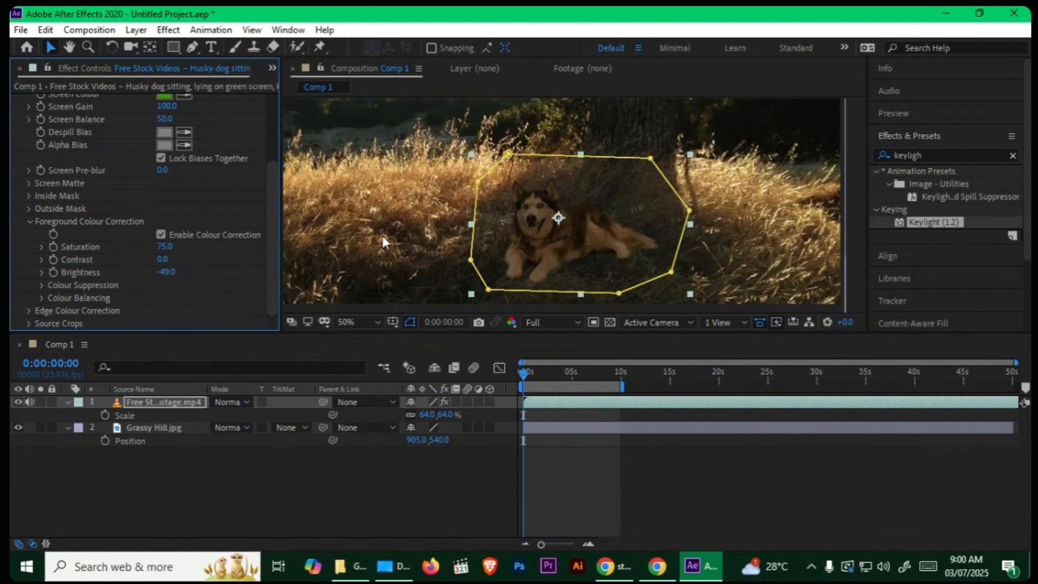
scroll(382, 235, down, 2)
click(315, 504)
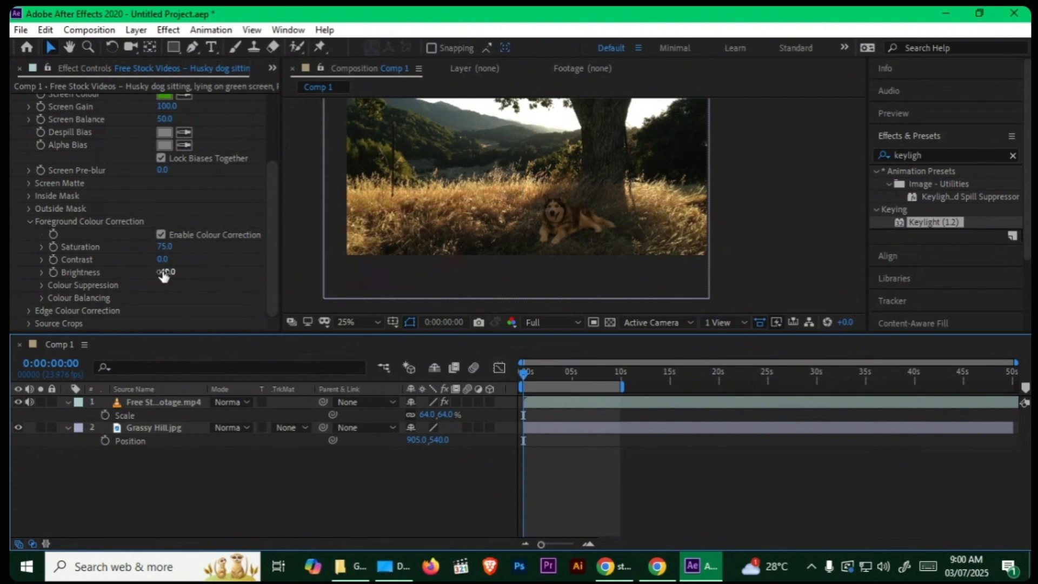
drag(167, 272, 159, 272)
click(285, 446)
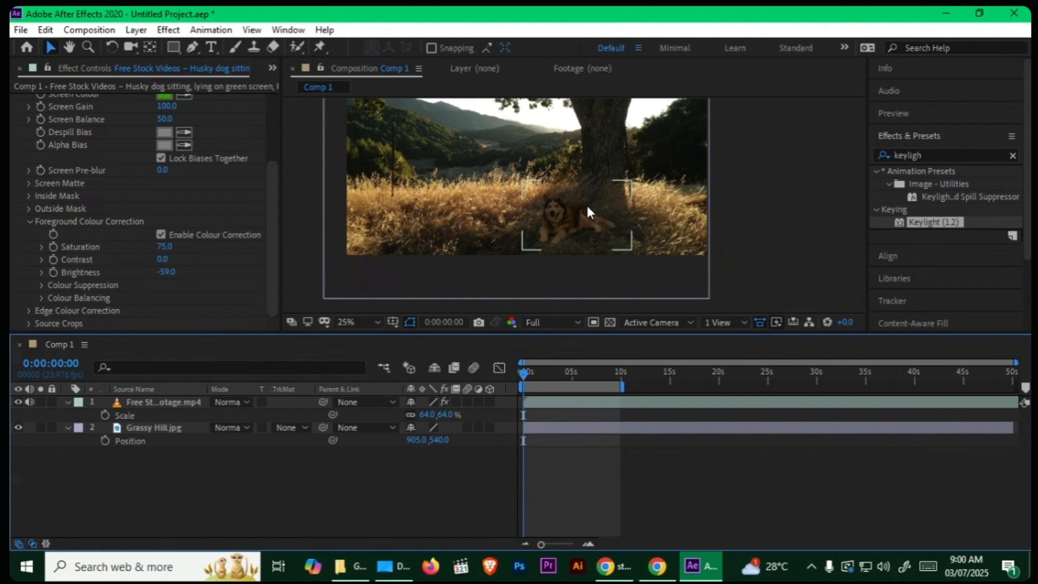
click(157, 403)
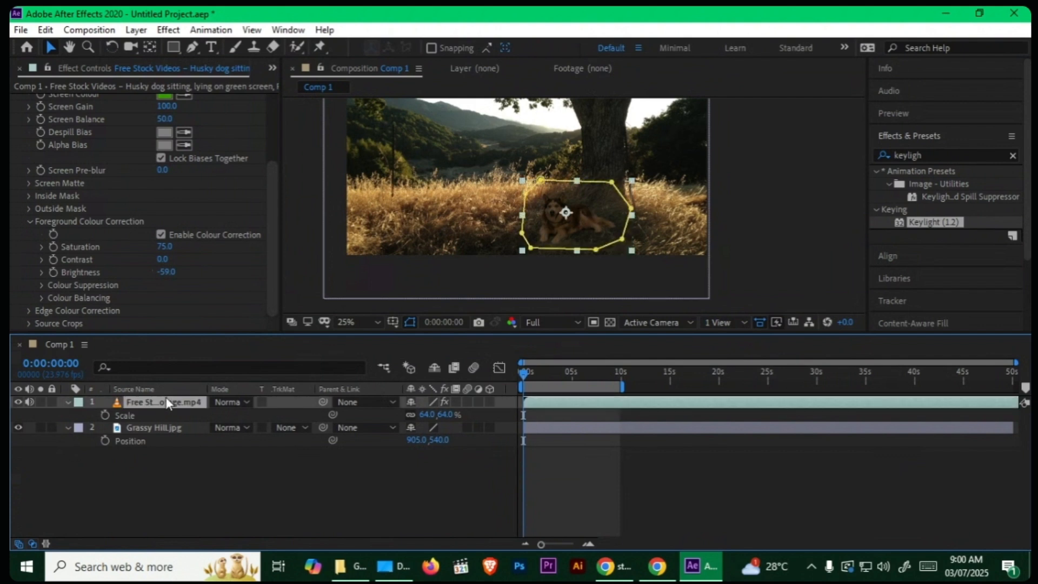
click(170, 272)
key(Return)
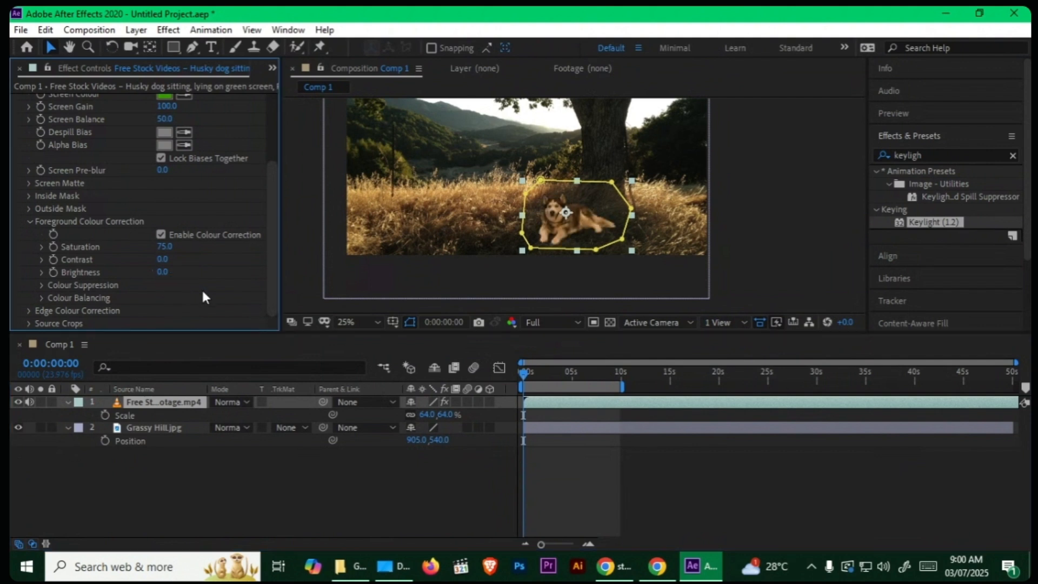
click(242, 488)
Step: Duplicate the husky layer and apply a Color Overlay layer style to the upper copy
click(182, 404)
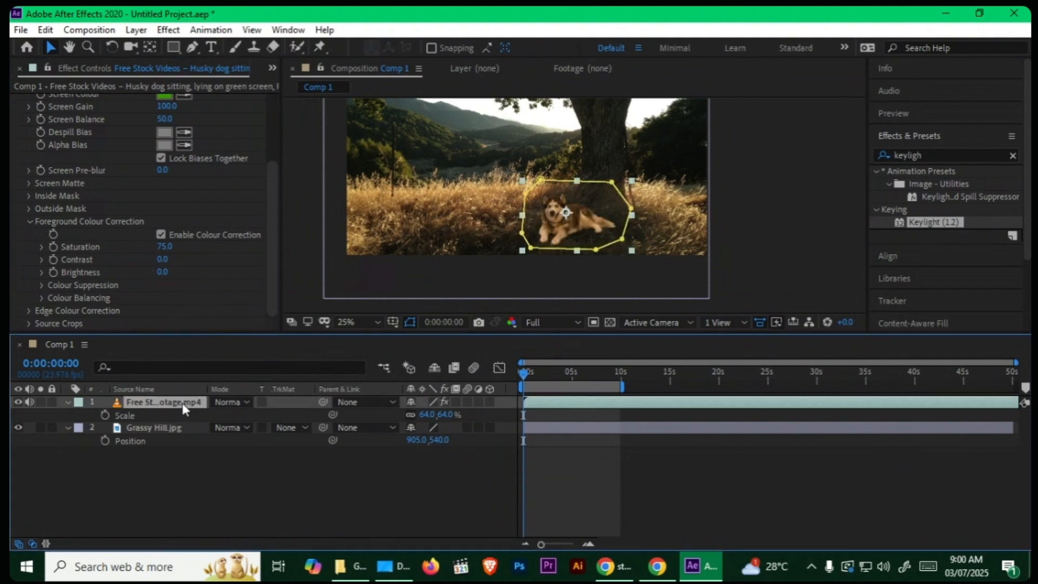
key(ctrl+d)
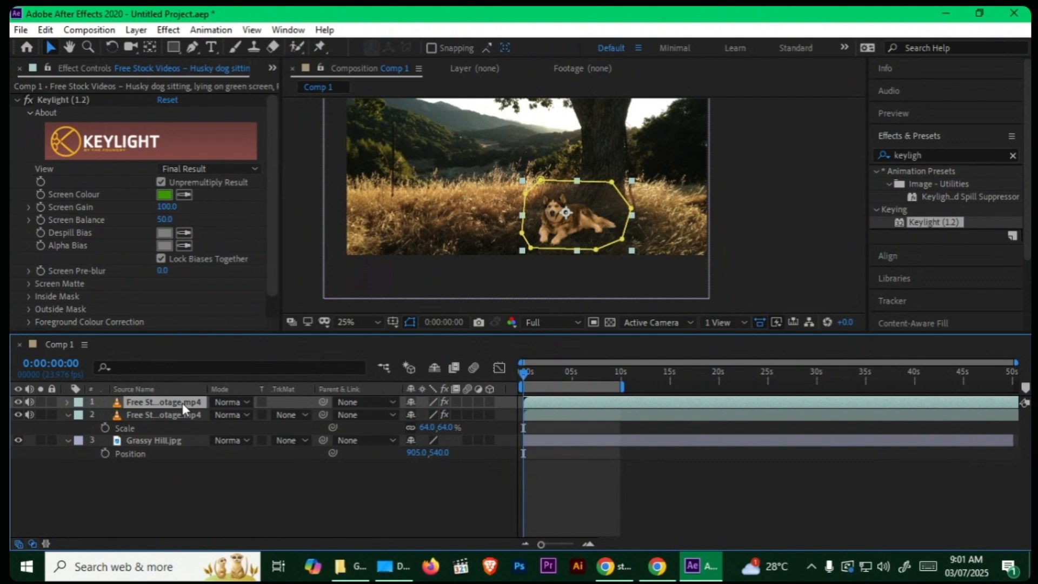
right_click(182, 403)
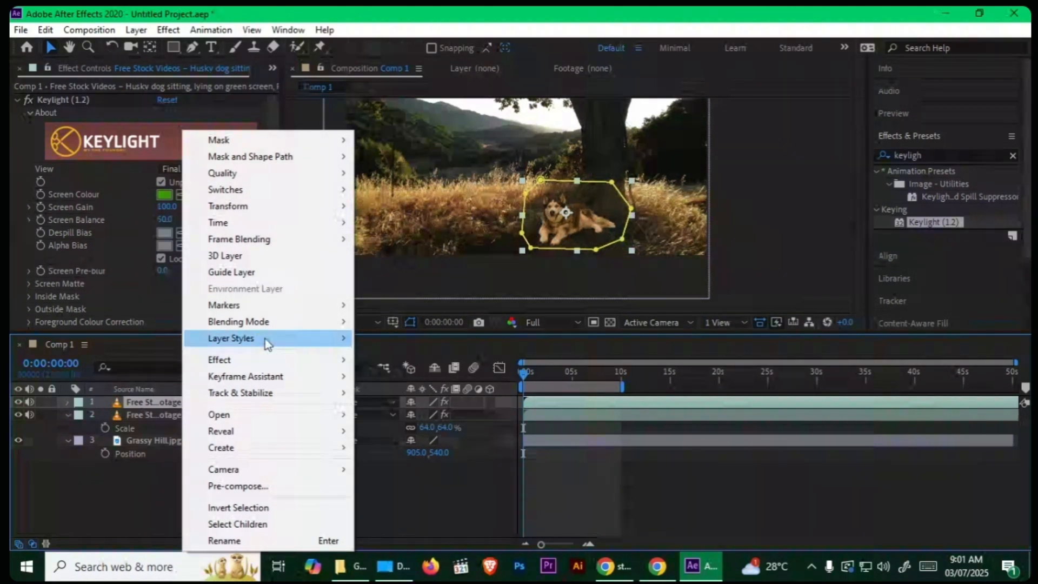
mouse_move(263, 339)
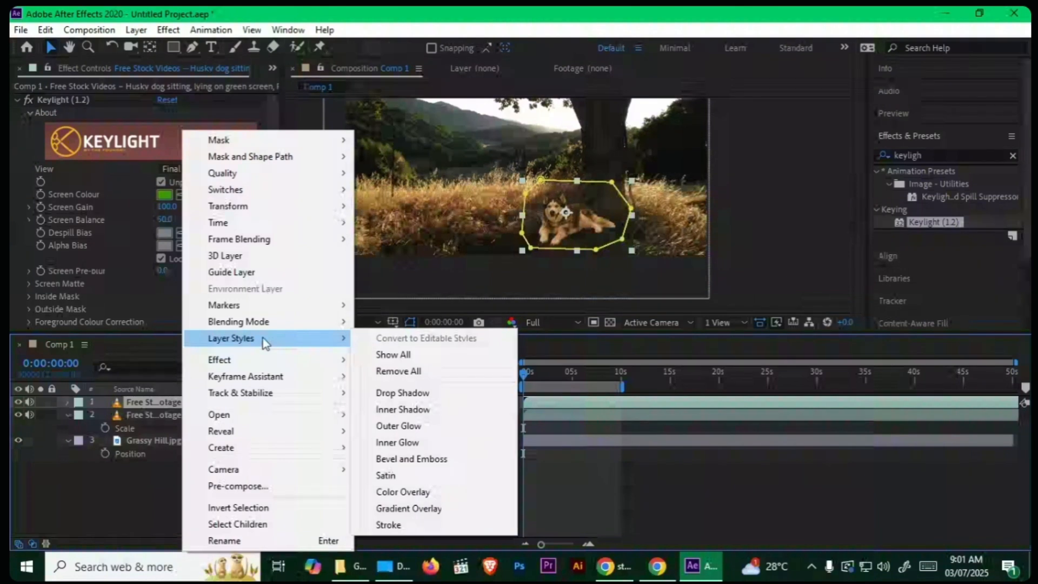
click(448, 500)
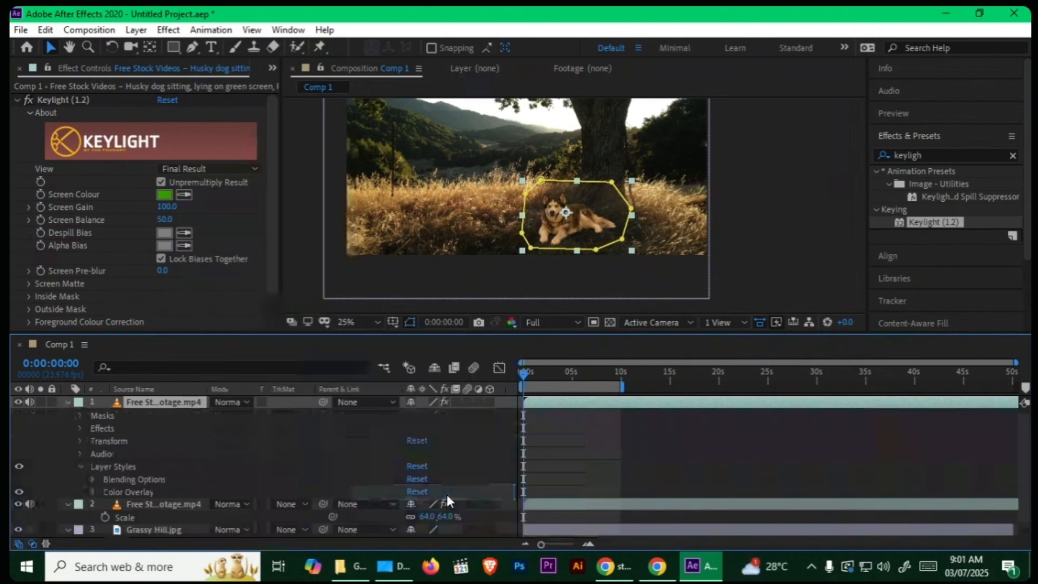
Step: Change the Color Overlay colour on the duplicated husky layer to black (000000)
click(79, 415)
click(80, 415)
click(80, 428)
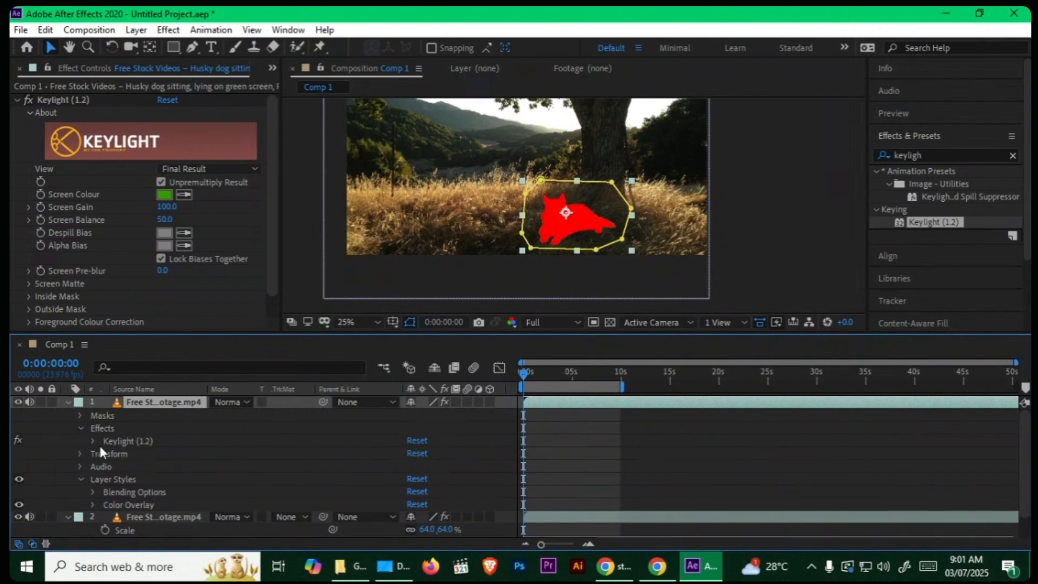
click(94, 503)
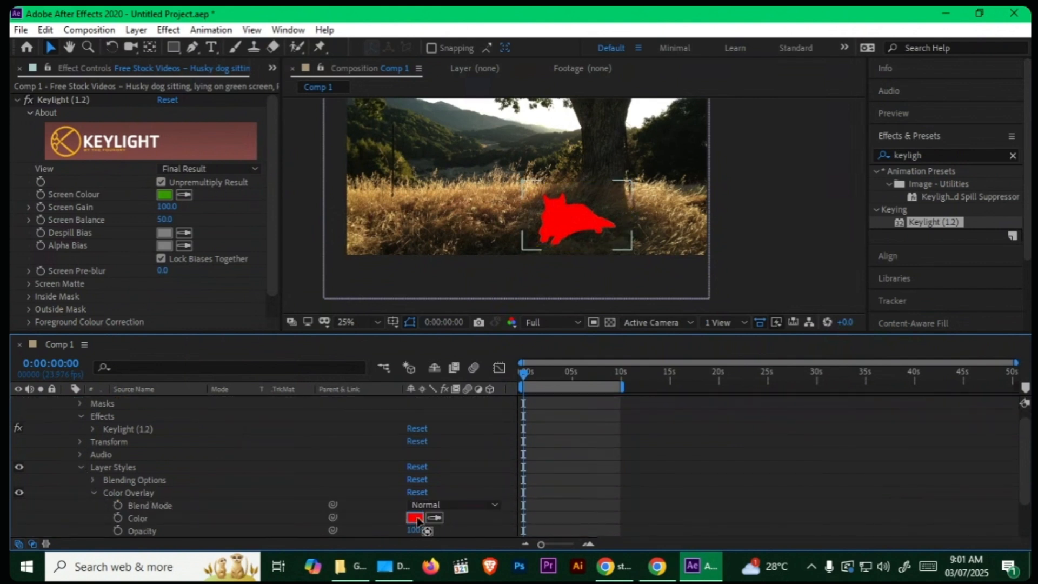
click(415, 517)
drag(674, 366, 537, 418)
click(876, 206)
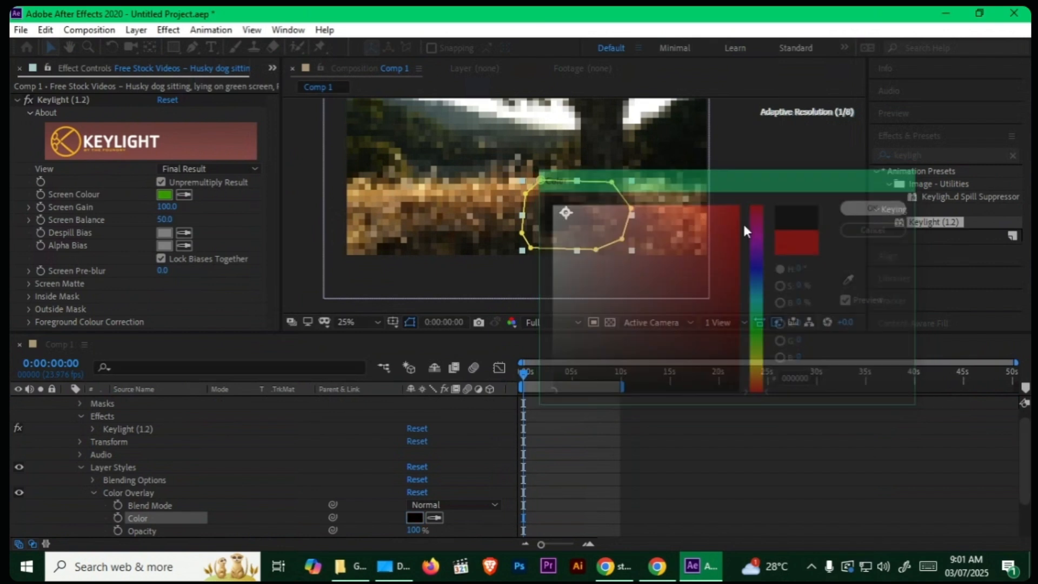
Step: Set the opacity of the black husky copy to 50%
click(68, 401)
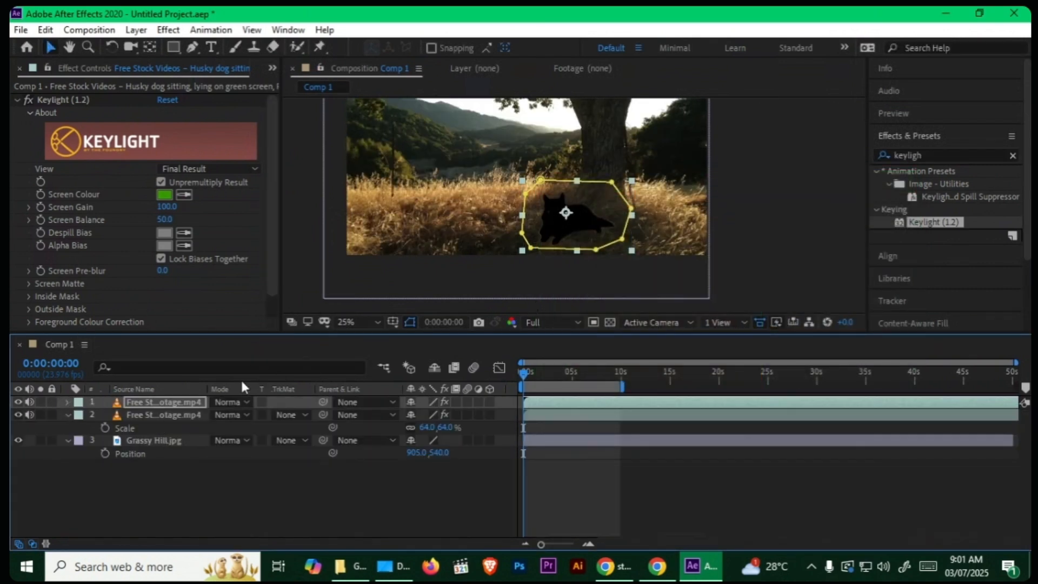
key(t)
click(417, 414)
text(50)
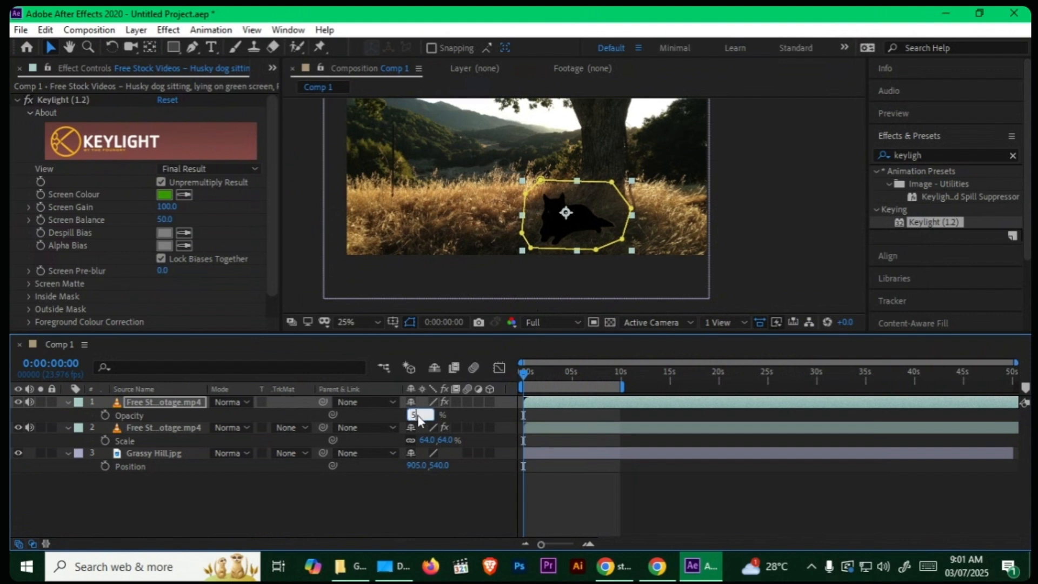
click(427, 492)
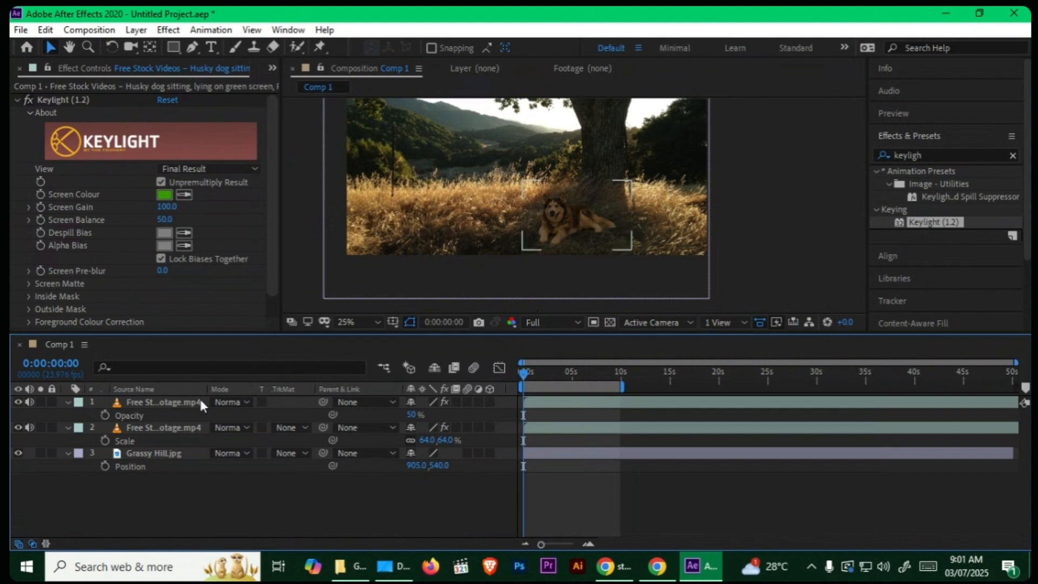
Step: Reshape Mask 1 on the black husky copy so its upper-left edge cuts diagonally across the face, leaving the face's sunlit side unshaded
click(171, 401)
click(65, 402)
click(65, 402)
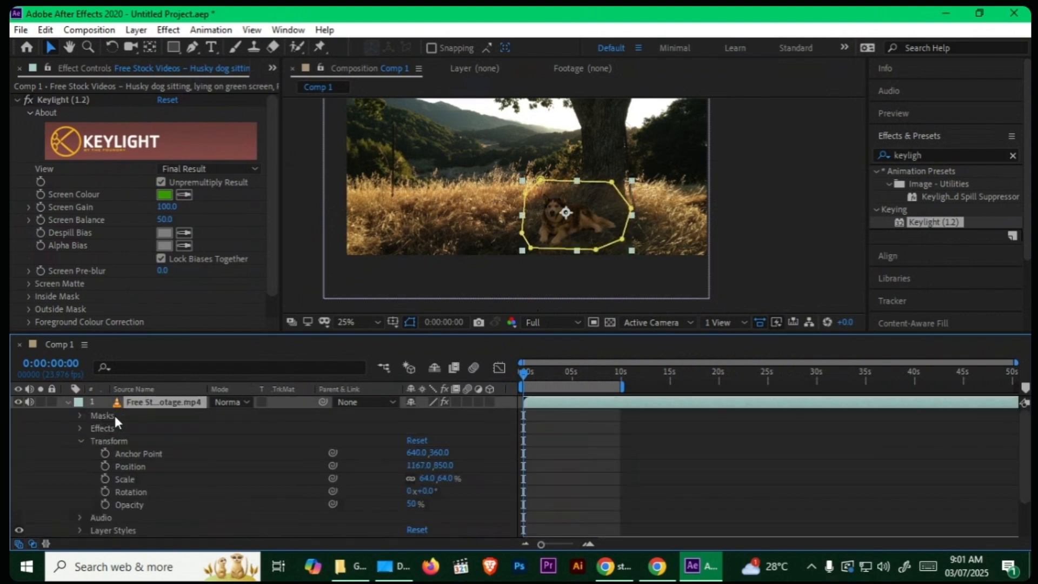
click(81, 439)
click(80, 415)
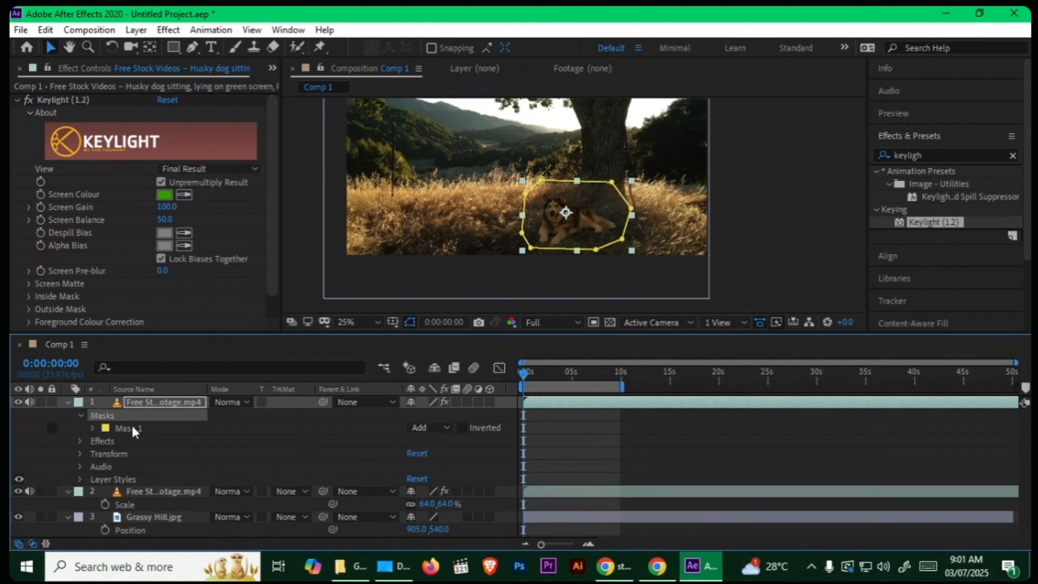
click(131, 427)
click(93, 428)
click(147, 441)
scroll(573, 205, up, 2)
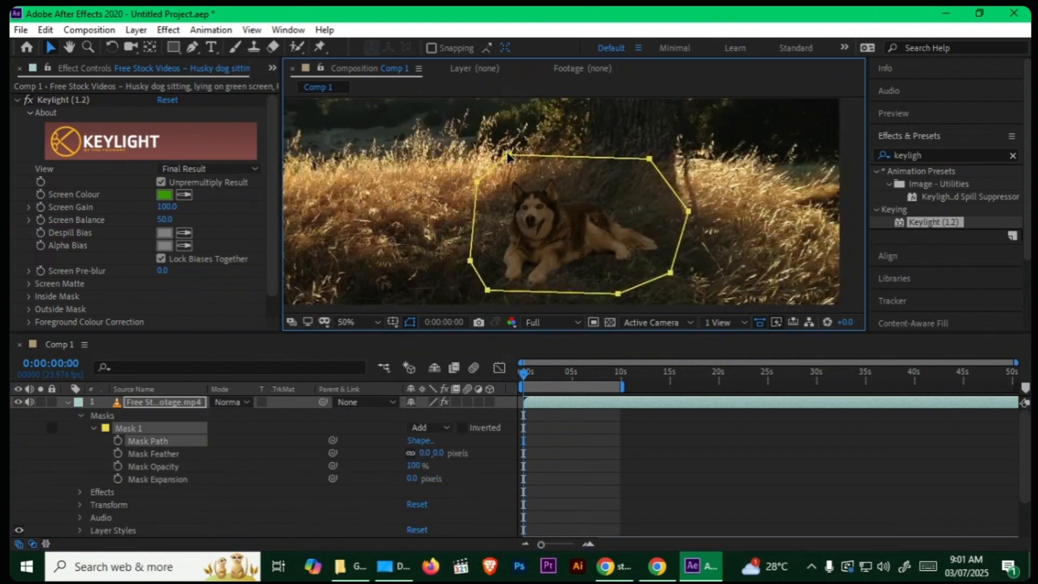
drag(508, 155, 565, 164)
drag(477, 182, 489, 222)
drag(470, 260, 454, 270)
drag(489, 222, 493, 242)
drag(566, 163, 584, 171)
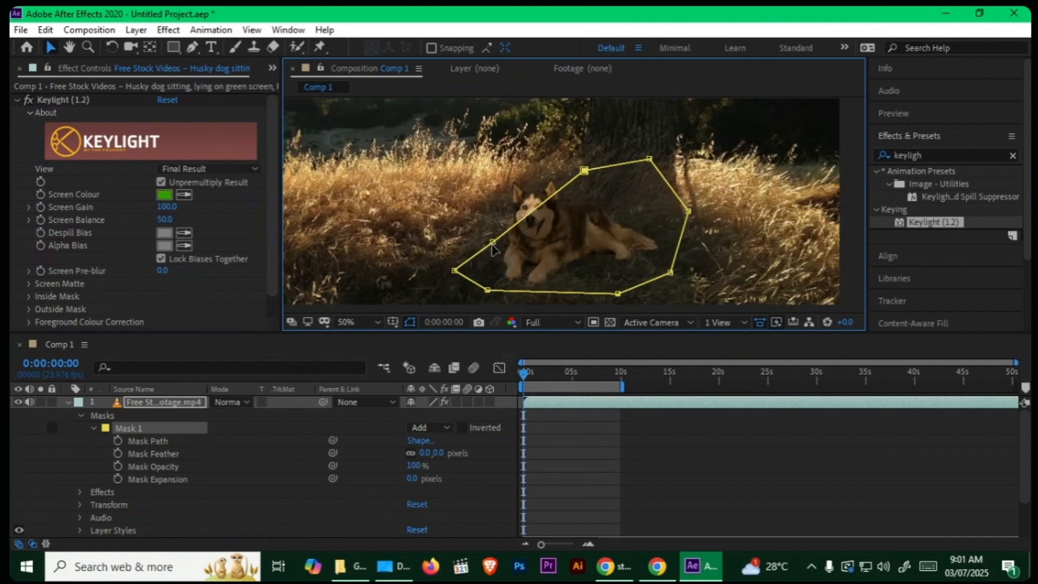
drag(492, 242, 491, 257)
drag(584, 170, 588, 172)
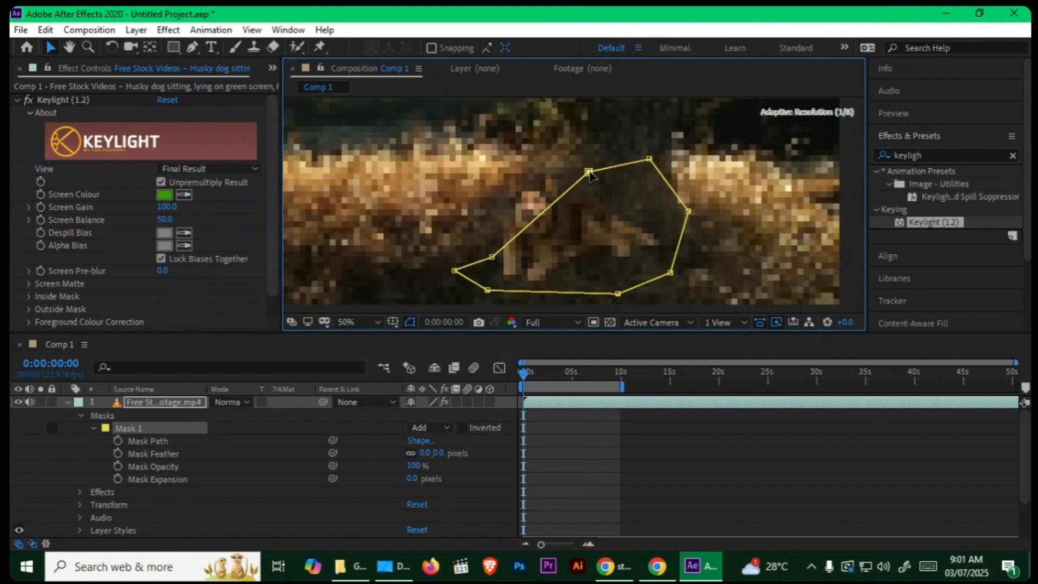
click(497, 513)
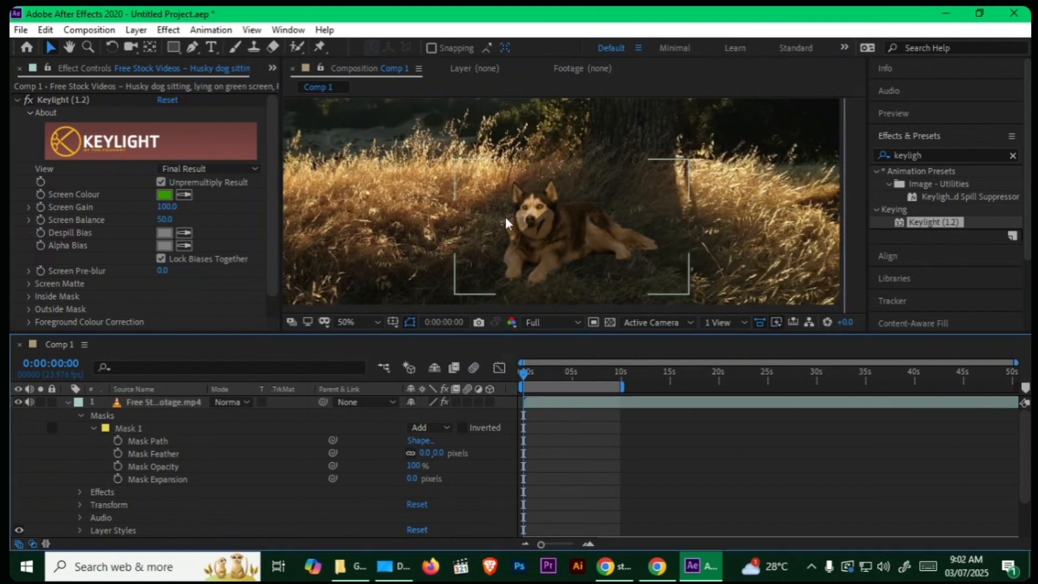
Step: Feather Mask 1 on the black husky copy by 119 pixels and collapse the layer's properties
drag(420, 452, 484, 456)
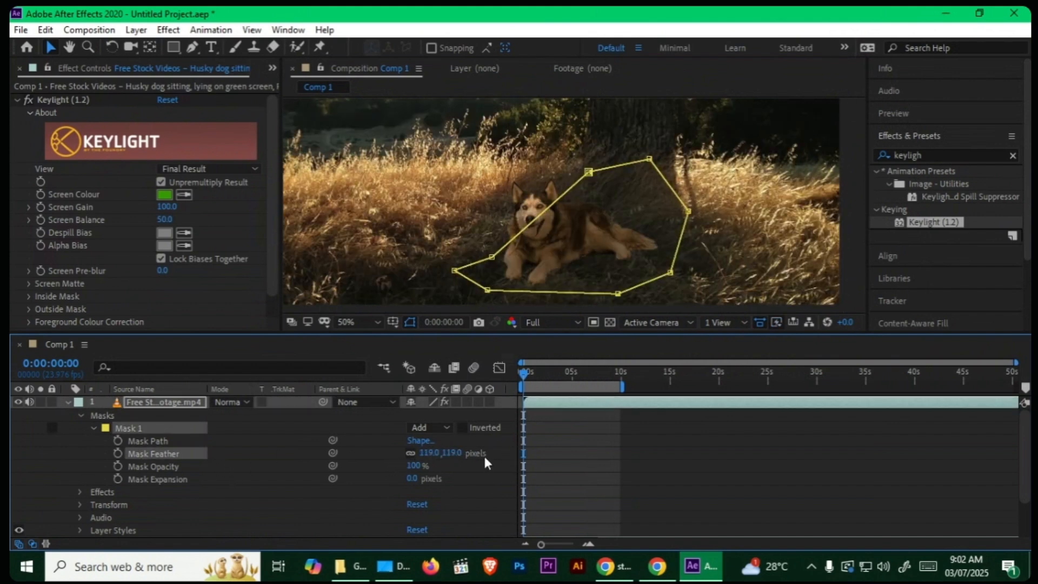
click(482, 469)
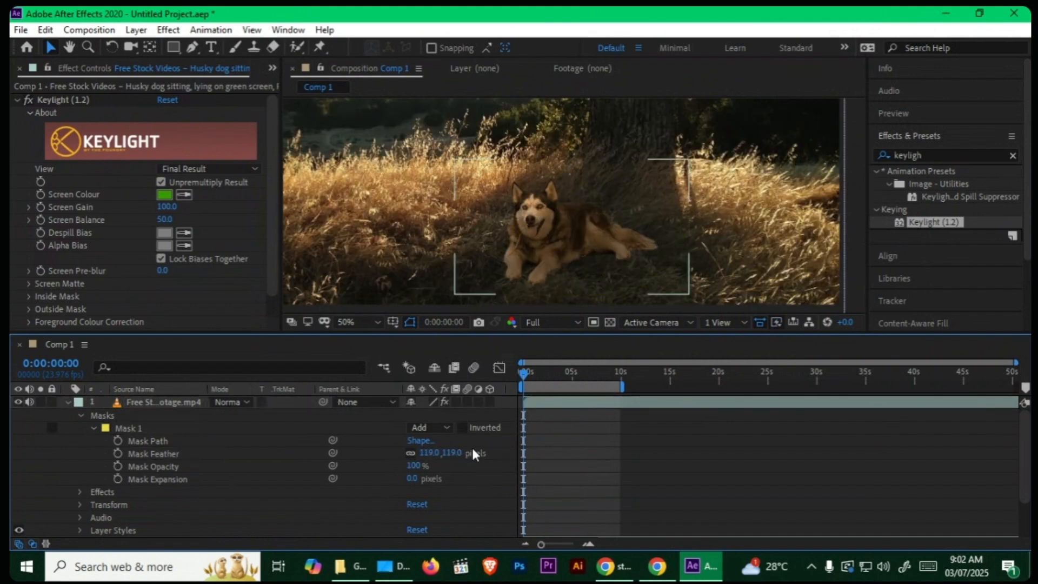
click(68, 401)
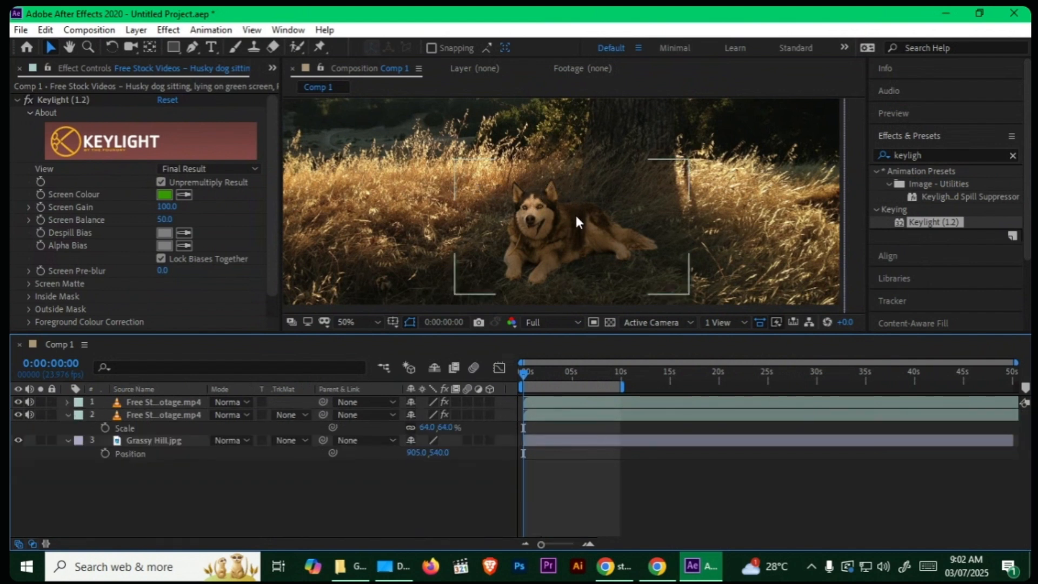
Step: Compare the scene with and without the black husky copy and preview the composition's playback
click(17, 400)
click(17, 401)
click(16, 400)
click(16, 400)
click(17, 400)
scroll(649, 202, down, 2)
key(space)
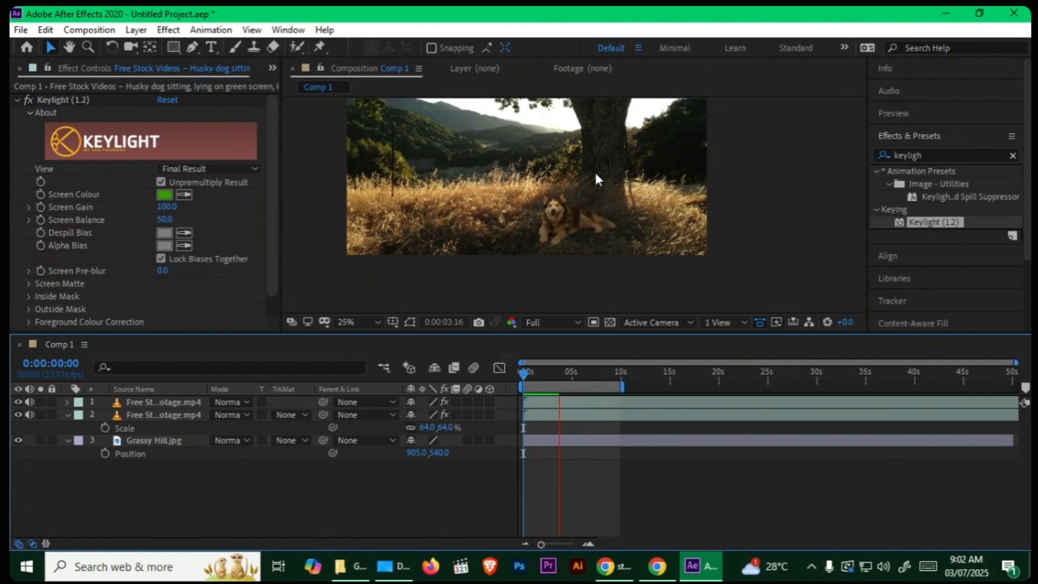
key(space)
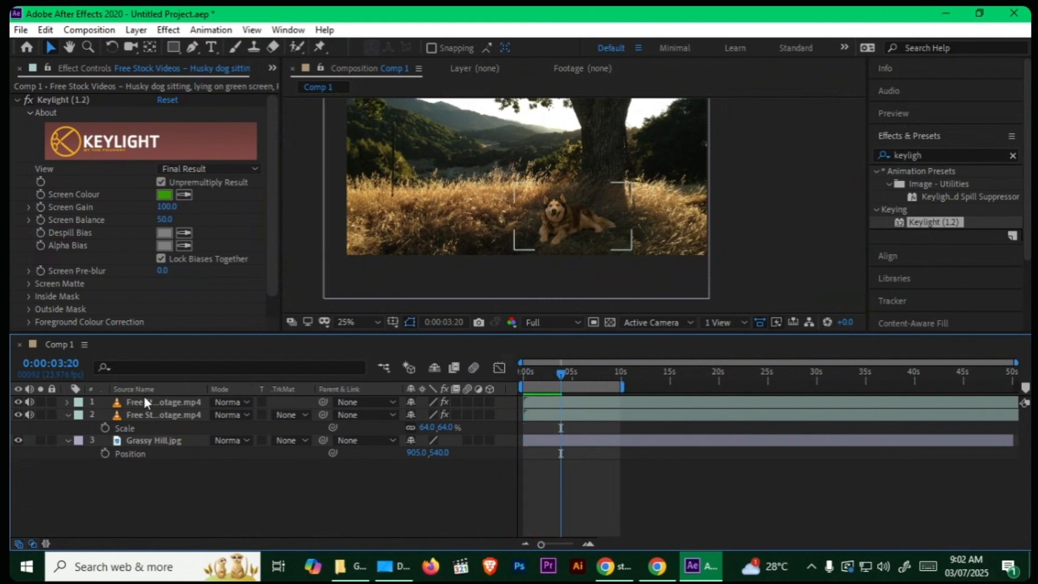
Step: Delete the black husky copy layer so only the keyed husky remains above the background
click(145, 402)
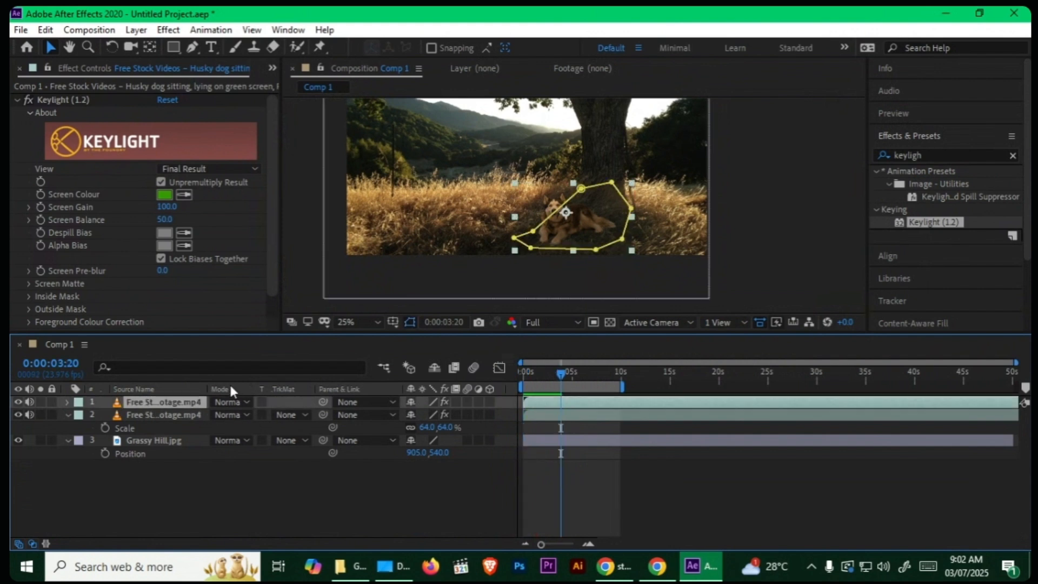
key(Delete)
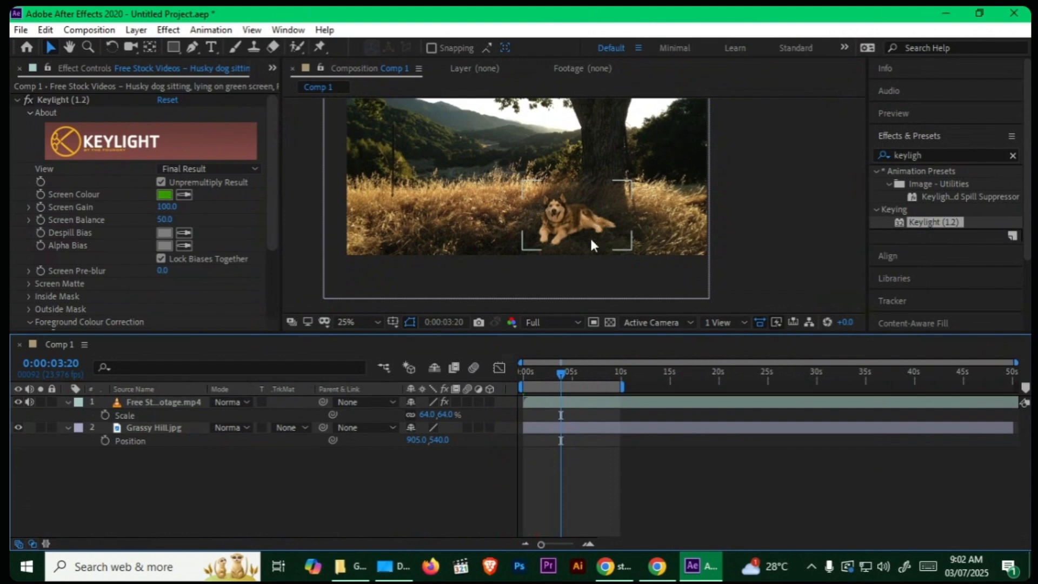
scroll(589, 236, up, 2)
Step: Darken the keyed husky by setting the Keylight foreground colour correction Brightness to -50
click(184, 402)
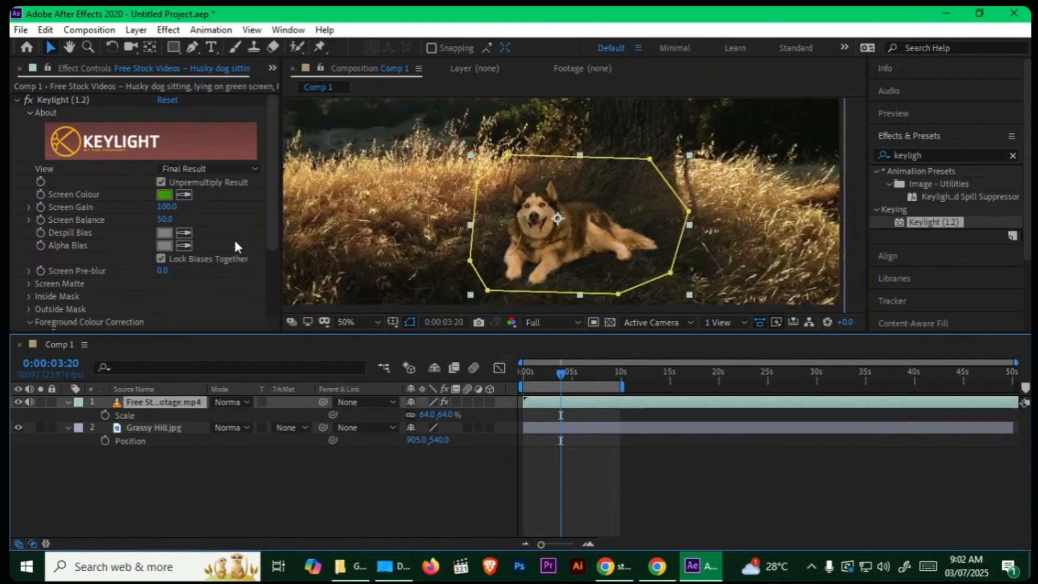
drag(271, 220, 111, 299)
mouse_move(162, 273)
mouse_down()
mouse_move(149, 273)
mouse_move(160, 271)
mouse_up()
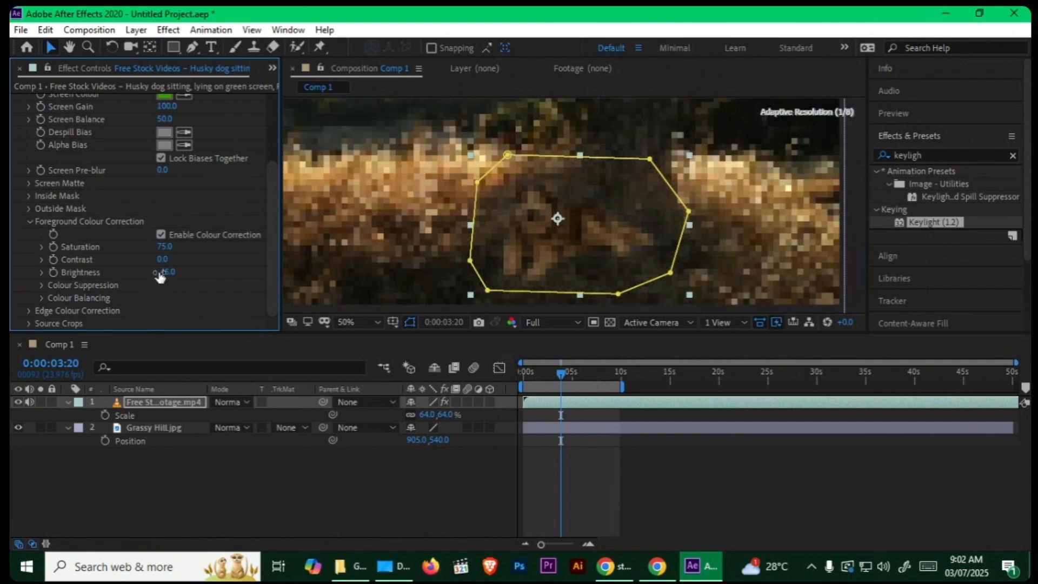
scroll(376, 184, down, 2)
click(211, 481)
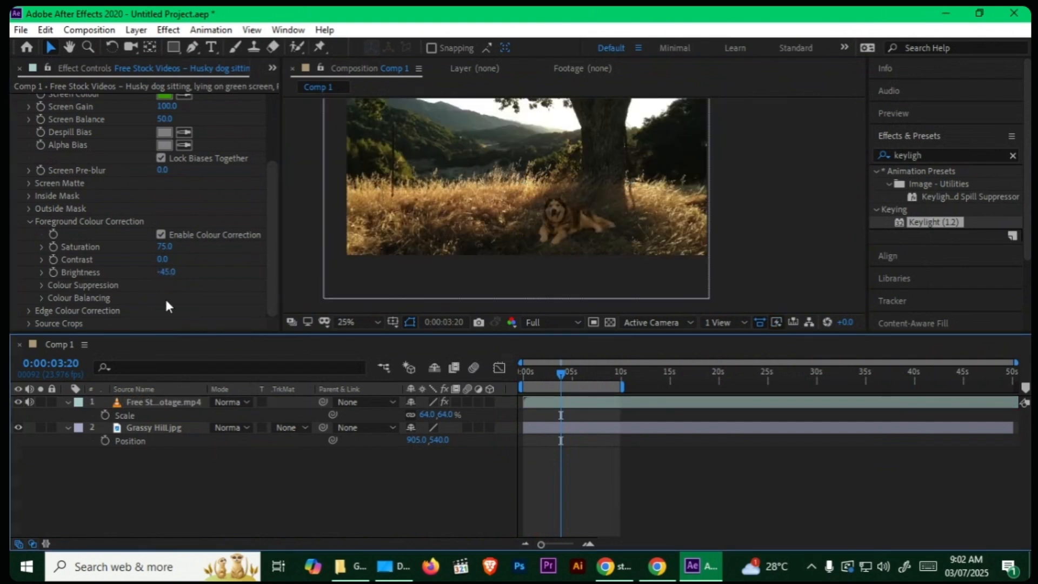
drag(168, 275, 161, 271)
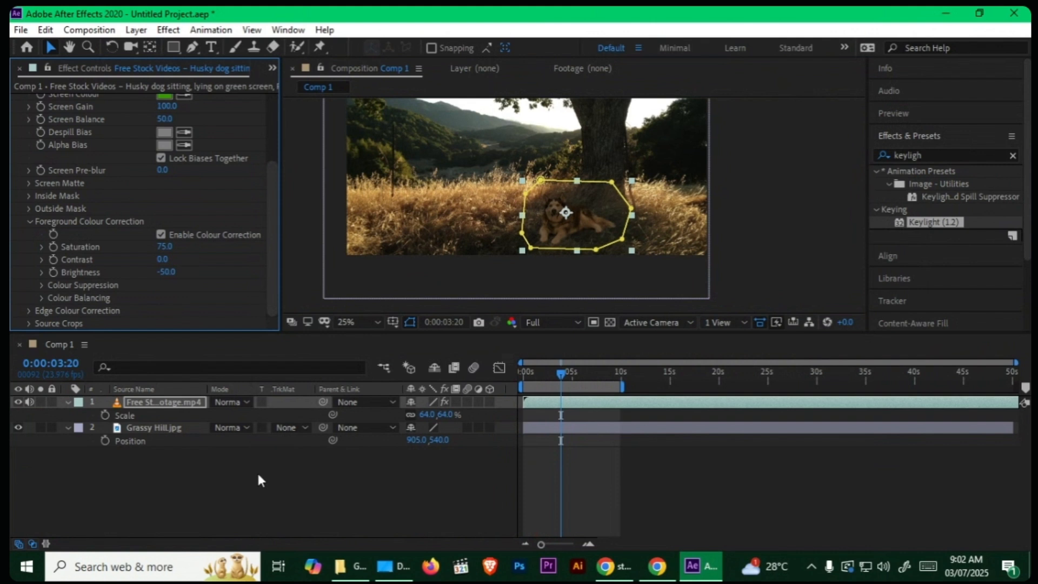
click(258, 471)
drag(455, 222, 494, 262)
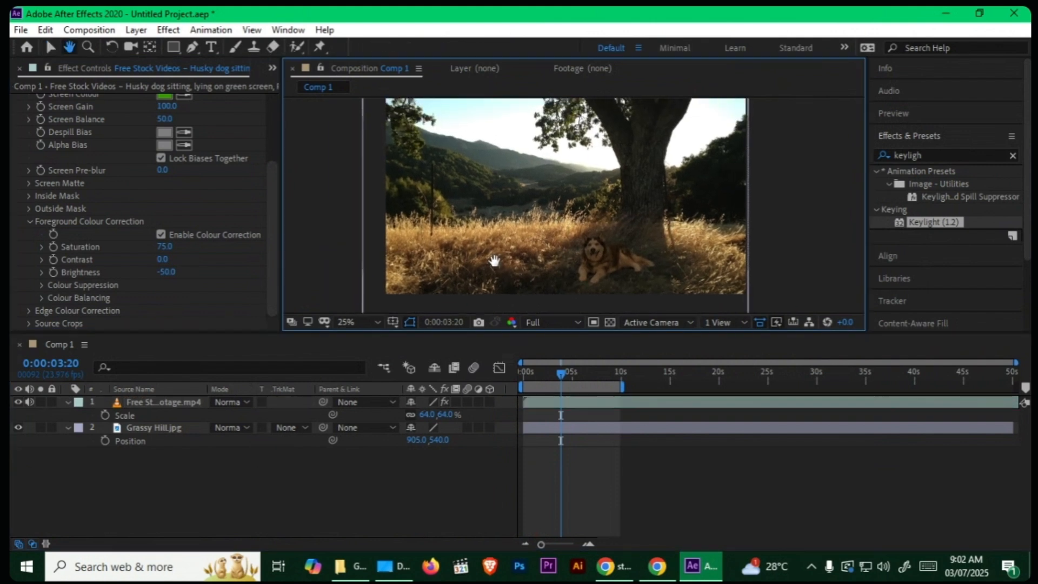
Step: Return to the start of the composition and parent the husky layer to the Grassy Hill.jpg layer
drag(574, 373, 522, 379)
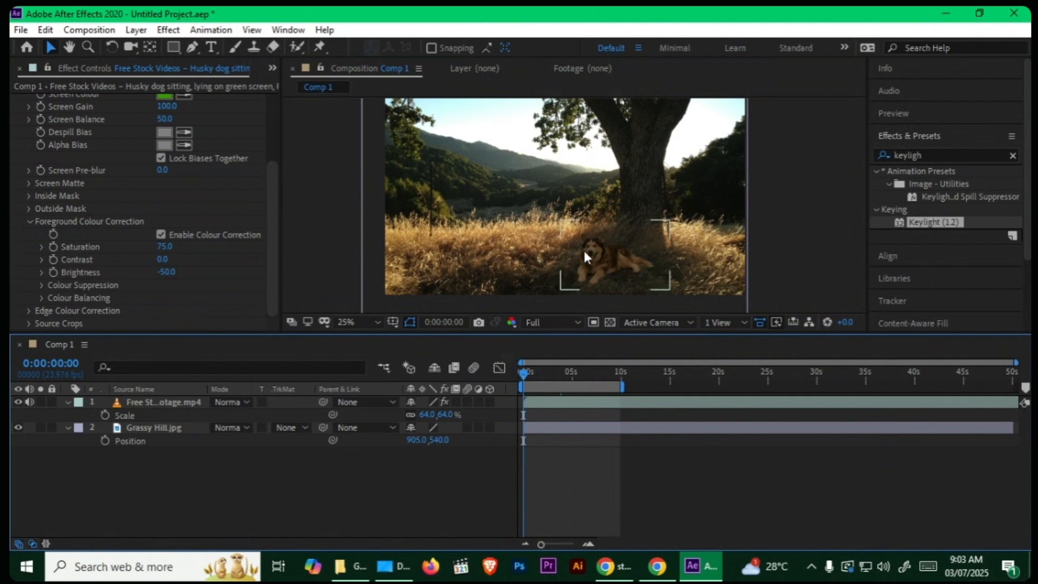
click(68, 403)
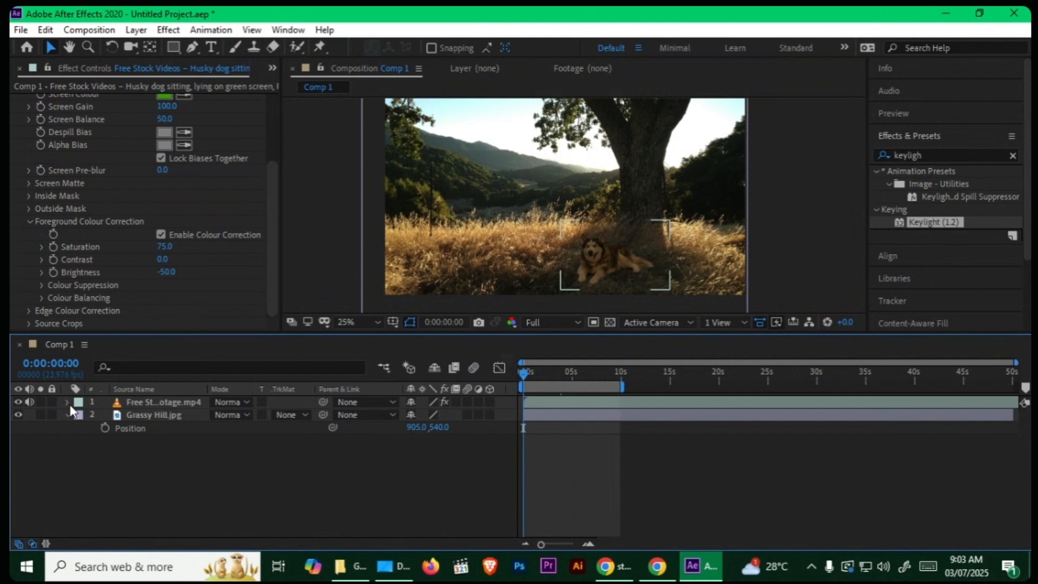
click(183, 402)
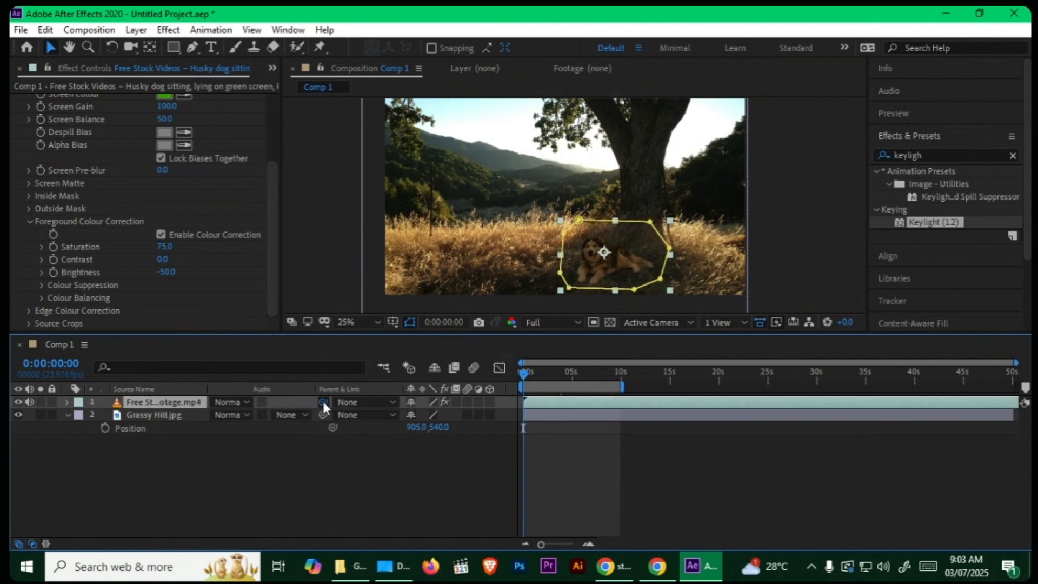
drag(322, 402, 177, 422)
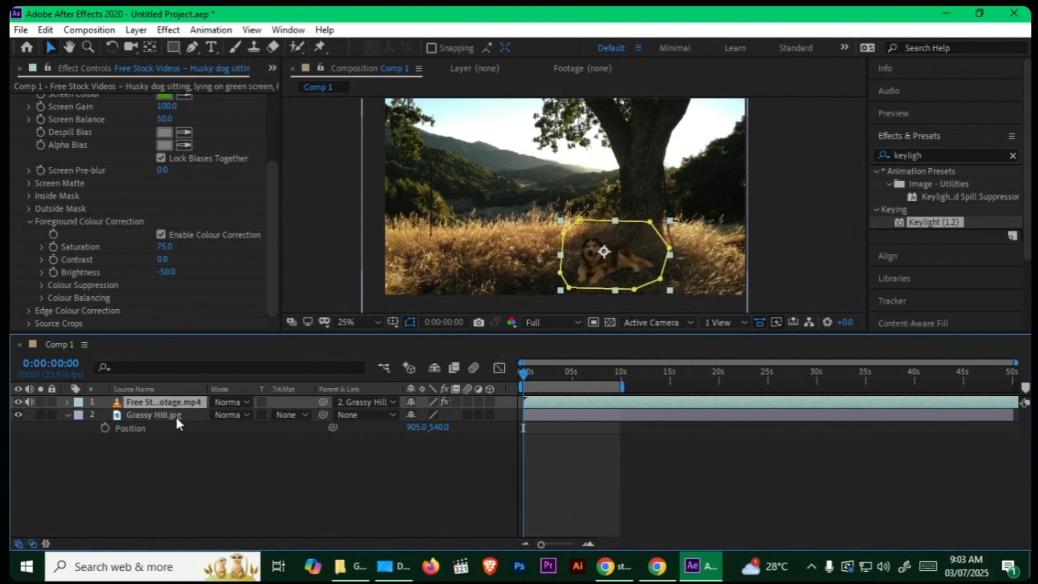
Step: Keyframe Grassy Hill.jpg's Position at the start, and set its X position to 1024.6 at 0:00:09:18
click(176, 415)
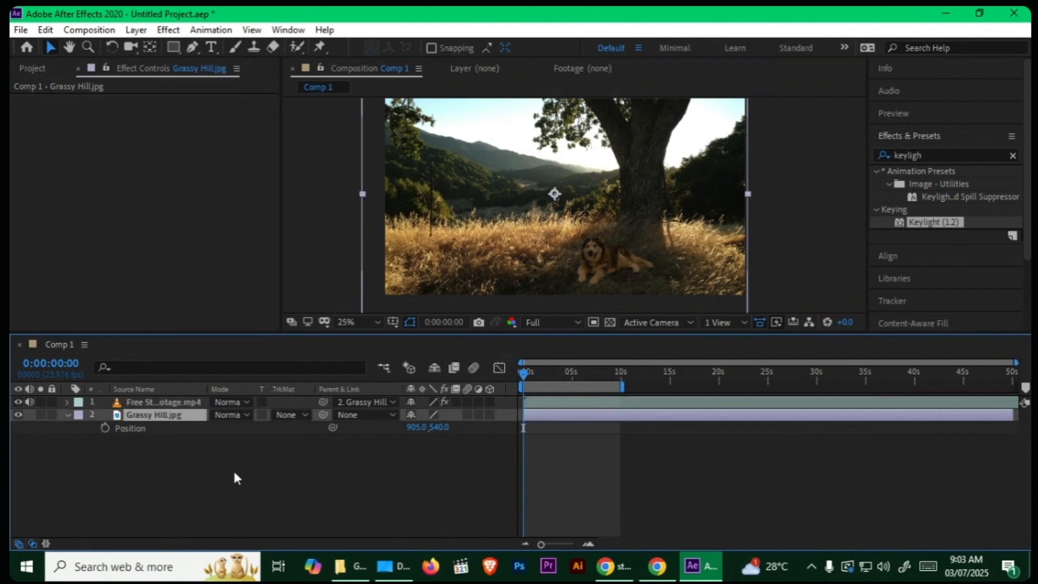
click(105, 428)
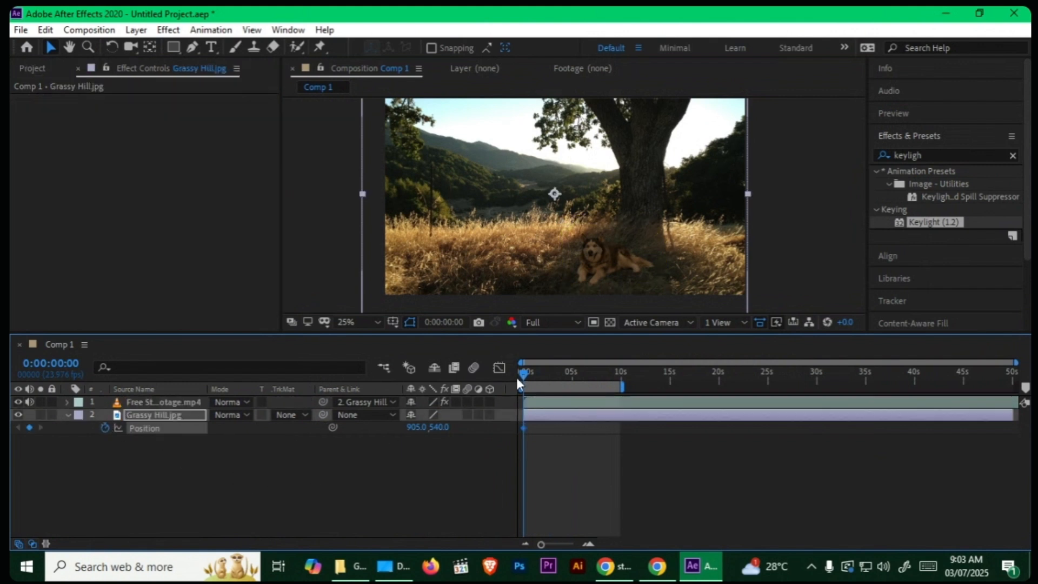
drag(522, 372, 618, 380)
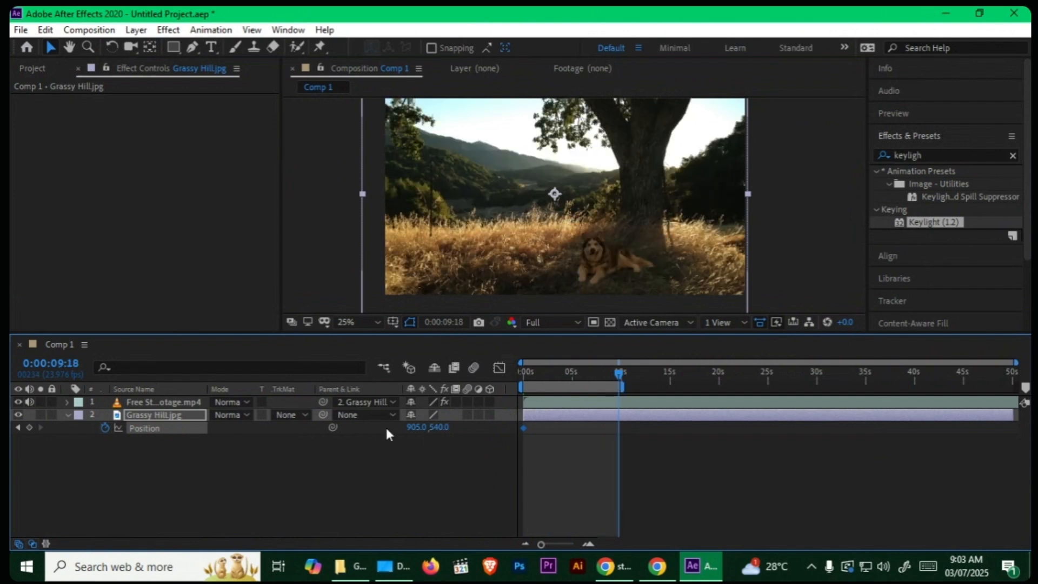
drag(417, 427, 643, 445)
click(469, 490)
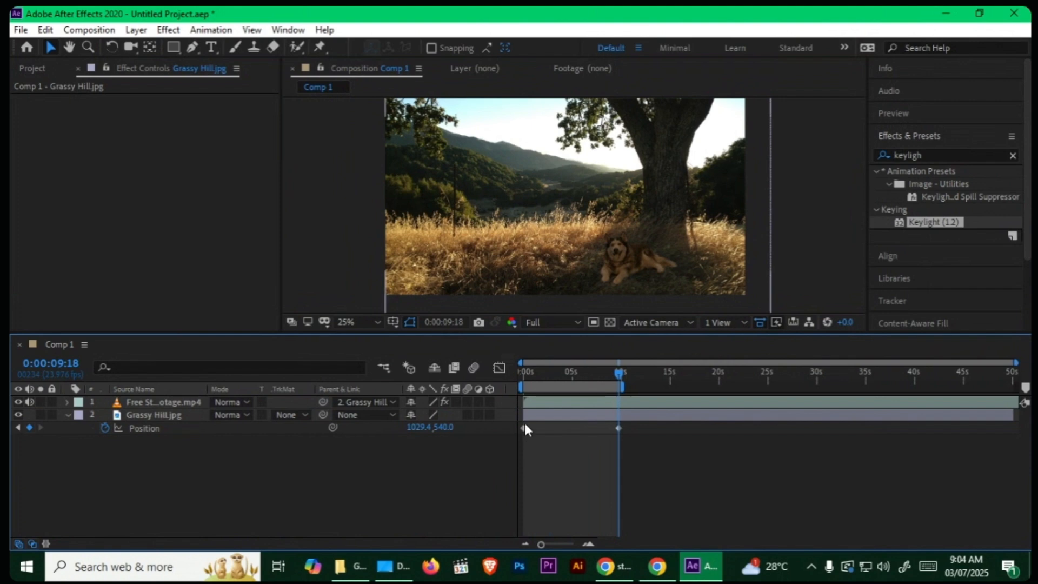
drag(430, 427, 418, 427)
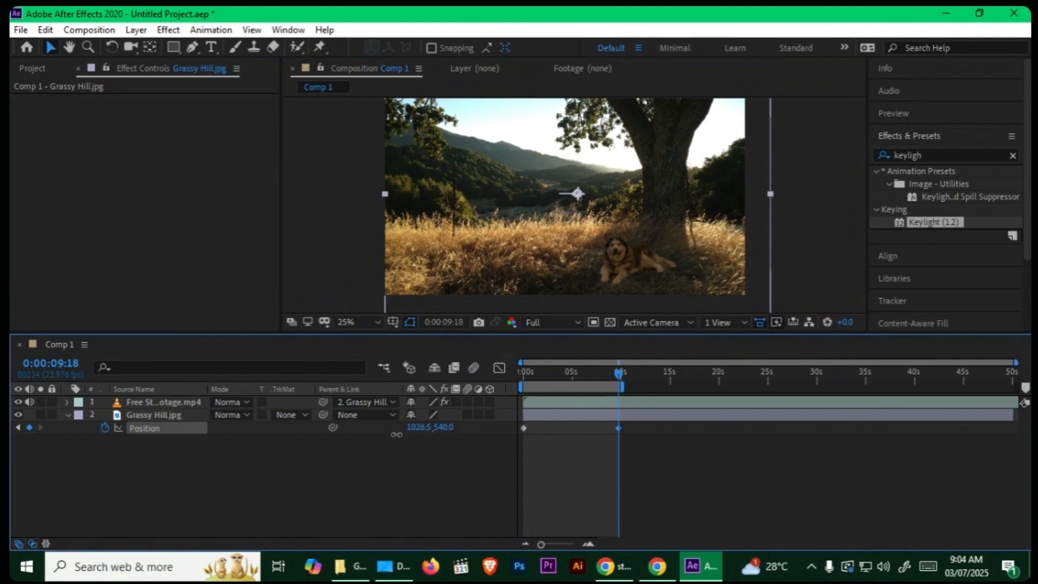
click(382, 489)
Step: Preview the background's horizontal movement from the start in an enlarged view and return to the first frame
drag(618, 373, 420, 382)
key(grave)
scroll(810, 303, up, 2)
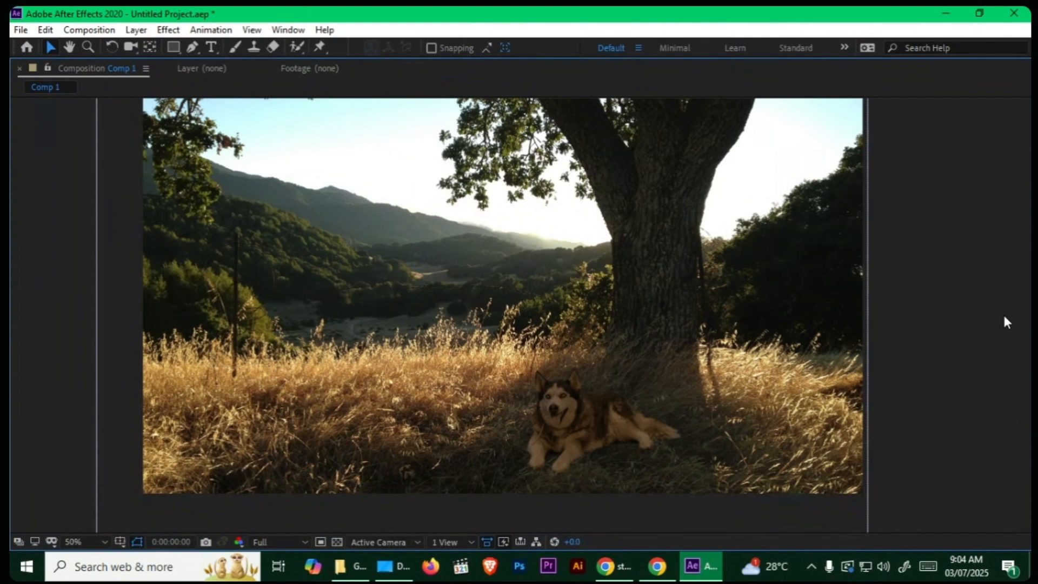
key(space)
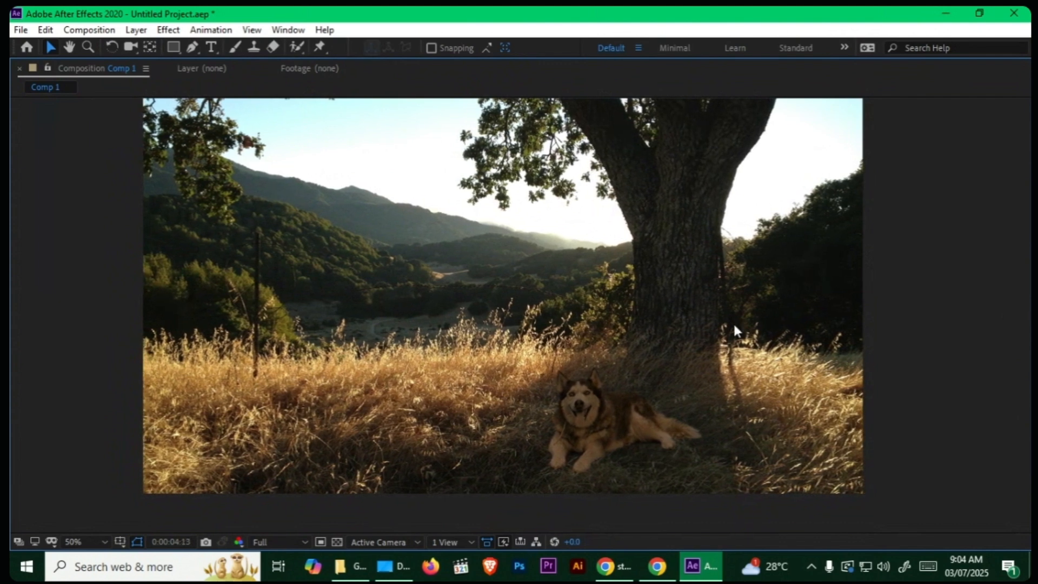
key(grave)
drag(572, 372, 521, 373)
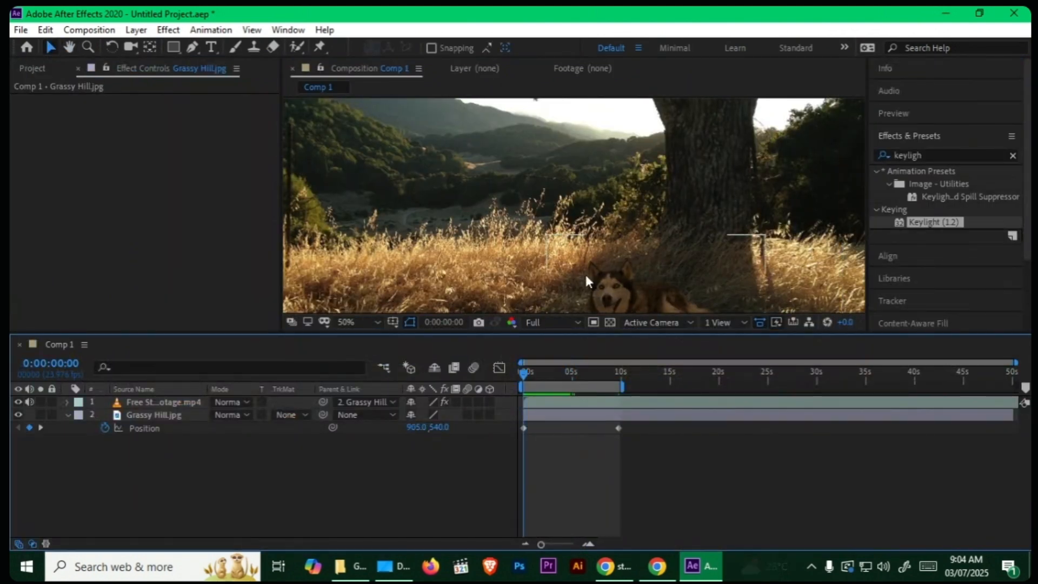
scroll(588, 280, down, 2)
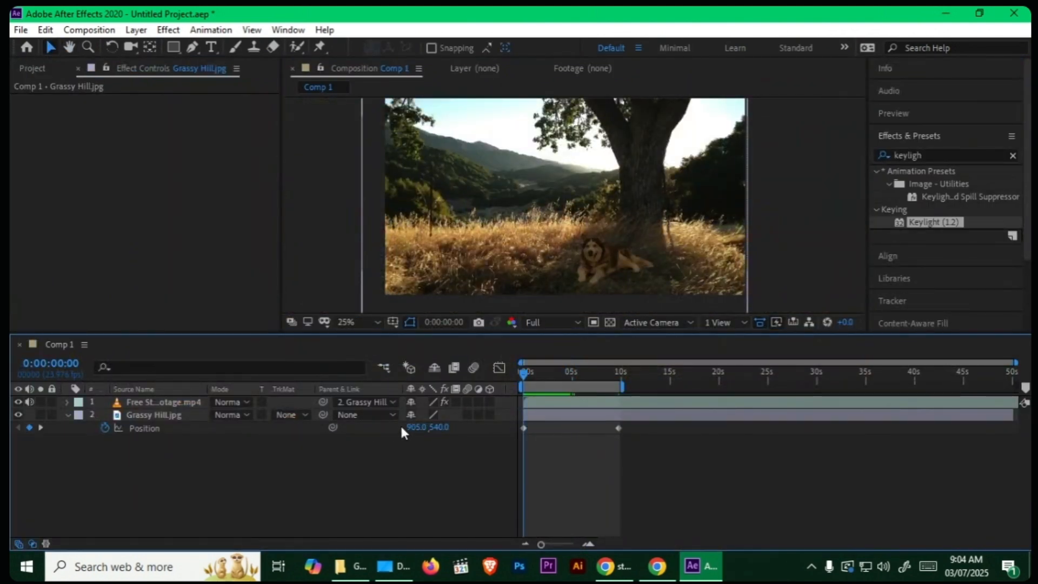
Step: Set the scale of the Grassy Hill.jpg layer to 65%
drag(414, 427, 408, 427)
key(s)
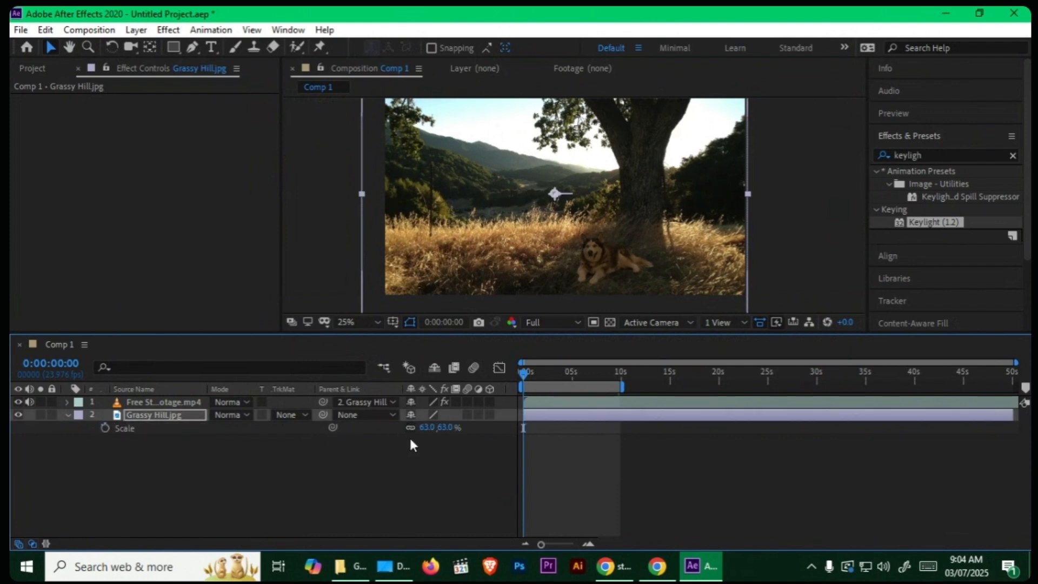
click(426, 427)
text(6)
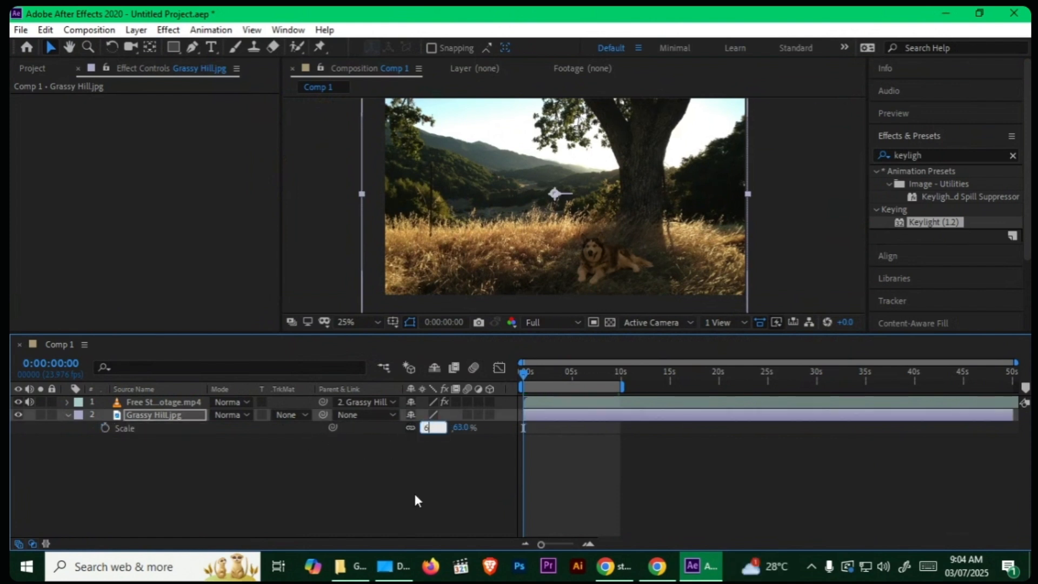
text(5)
key(Return)
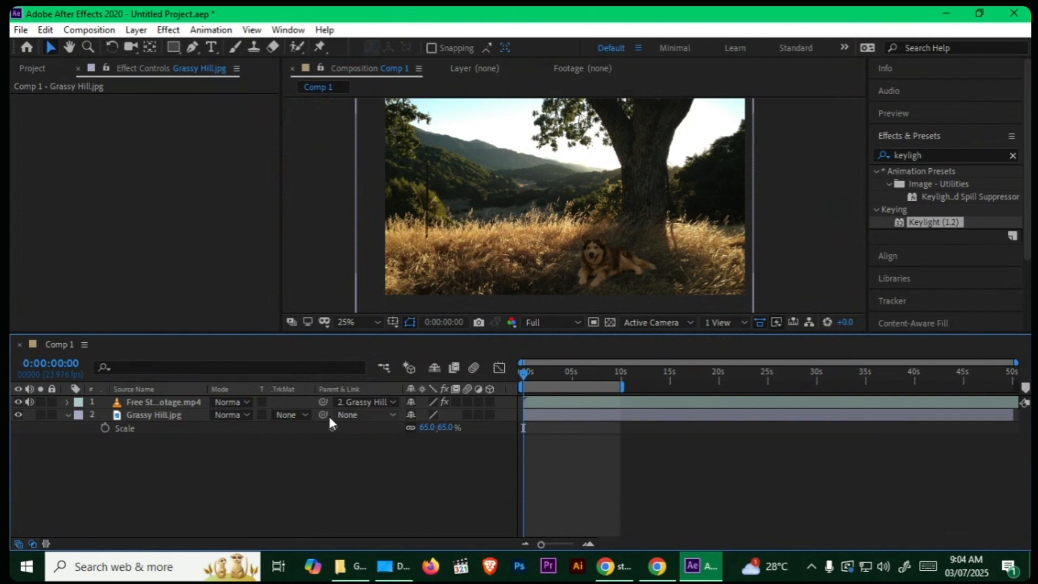
Step: Set the X value of Grassy Hill.jpg's first Position keyframe to 874.1
click(194, 414)
key(p)
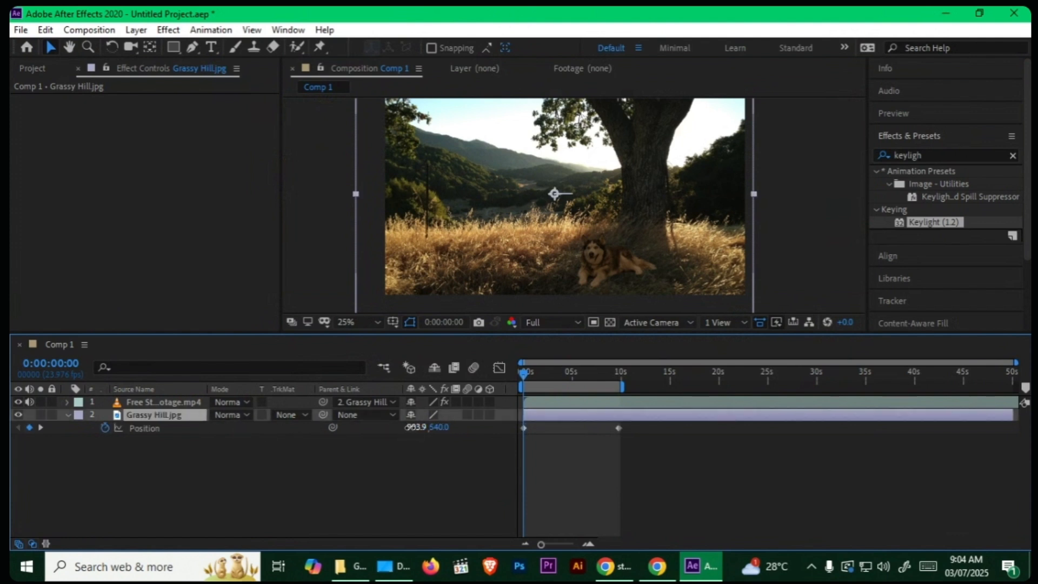
drag(406, 427, 204, 447)
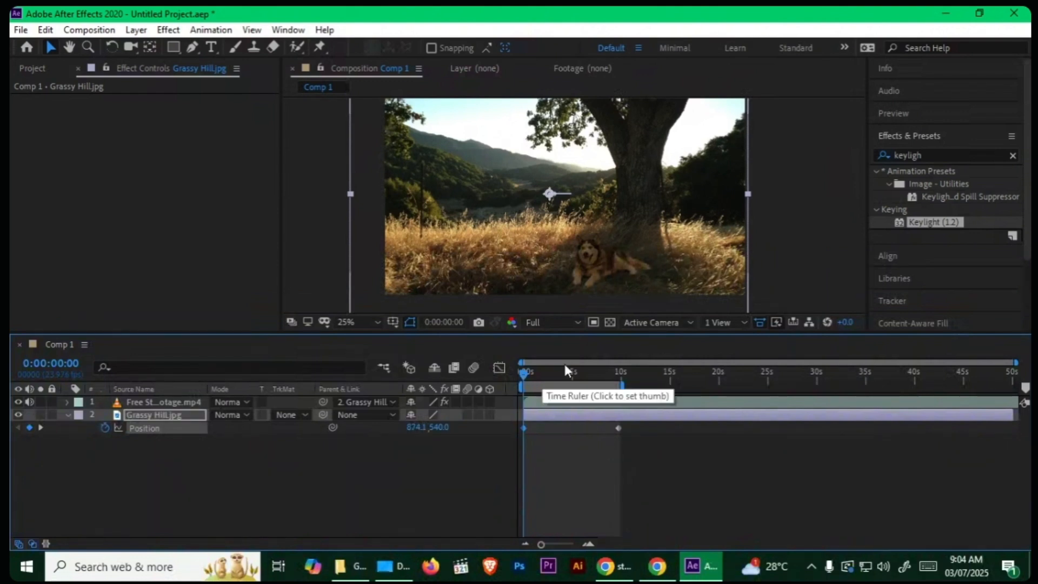
Step: Play back the adjusted background movement in an enlarged view and return to the first frame
key(space)
key(grave)
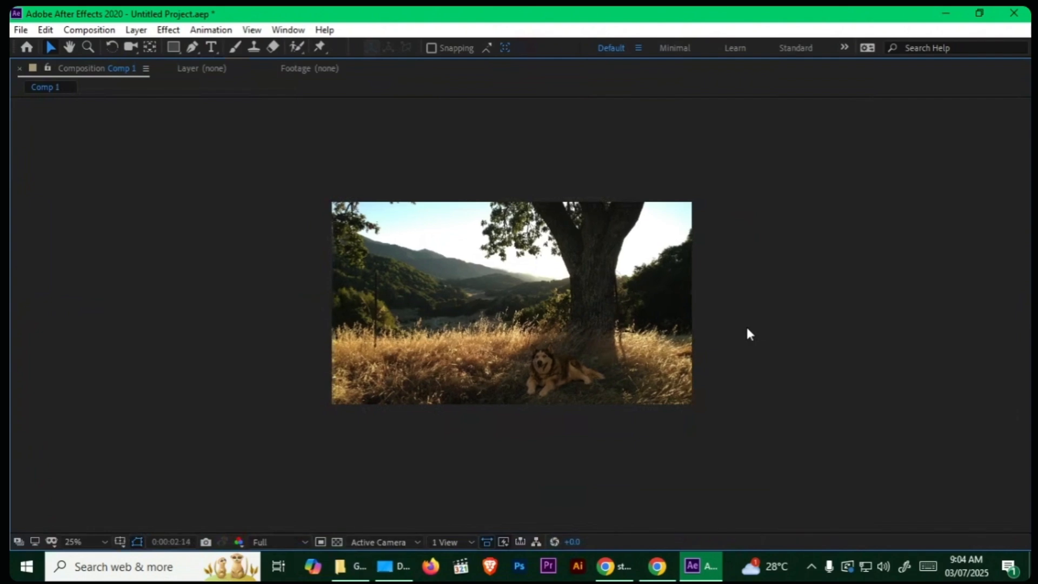
key(period)
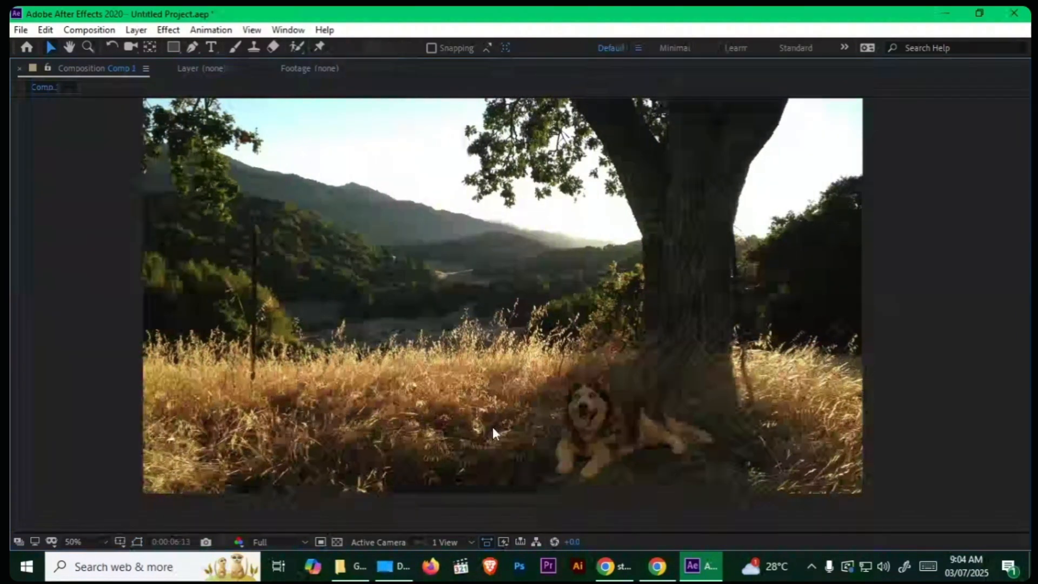
key(space)
key(grave)
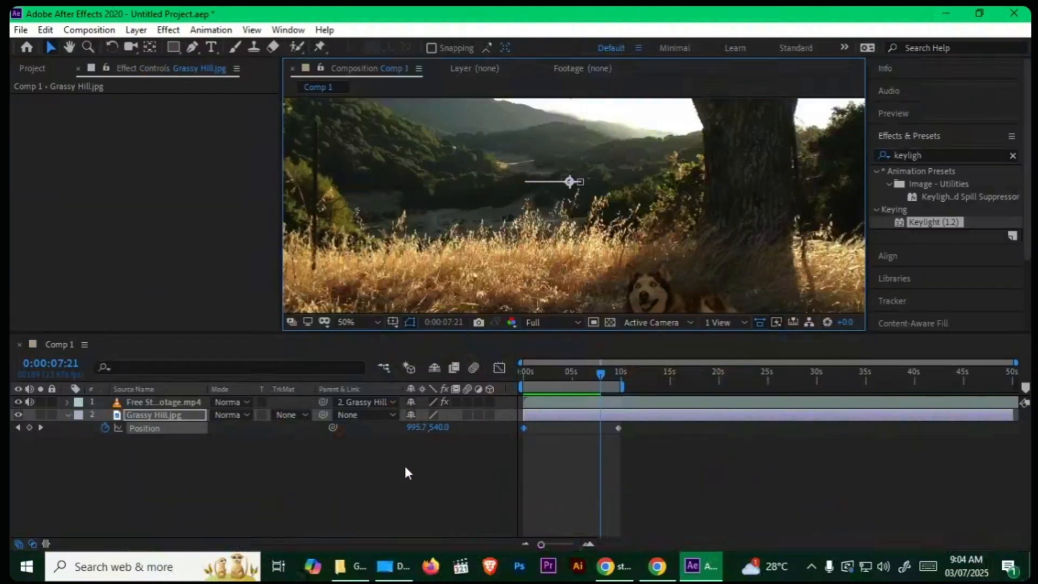
click(406, 468)
key(Home)
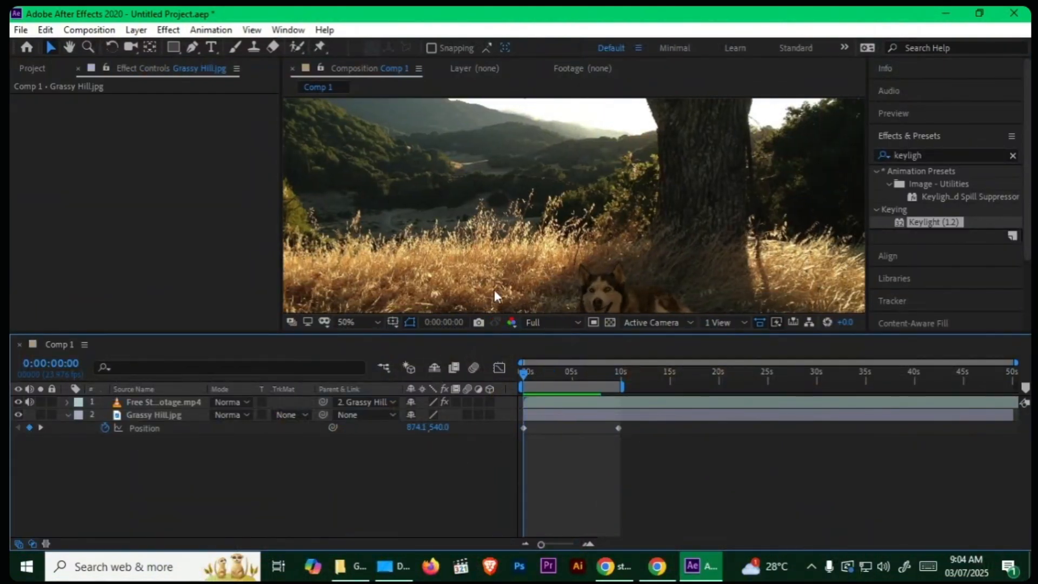
Step: Collapse the Grassy Hill.jpg layer's properties, and enlarge the composition viewer with the whole frame fitted inside it
scroll(554, 164, down, 2)
drag(543, 182, 543, 205)
scroll(540, 203, up, 2)
drag(532, 151, 540, 232)
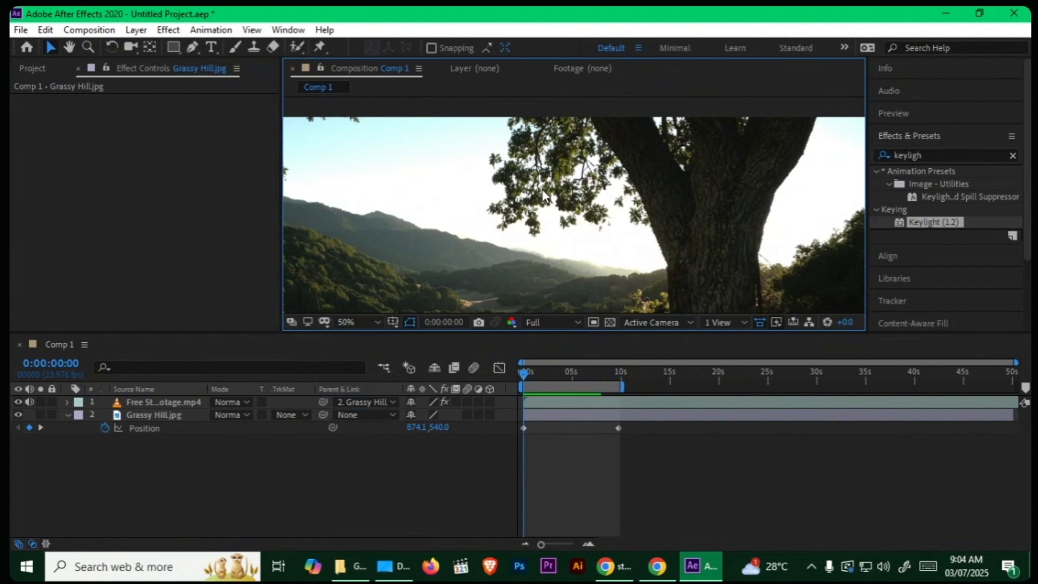
click(69, 414)
click(65, 415)
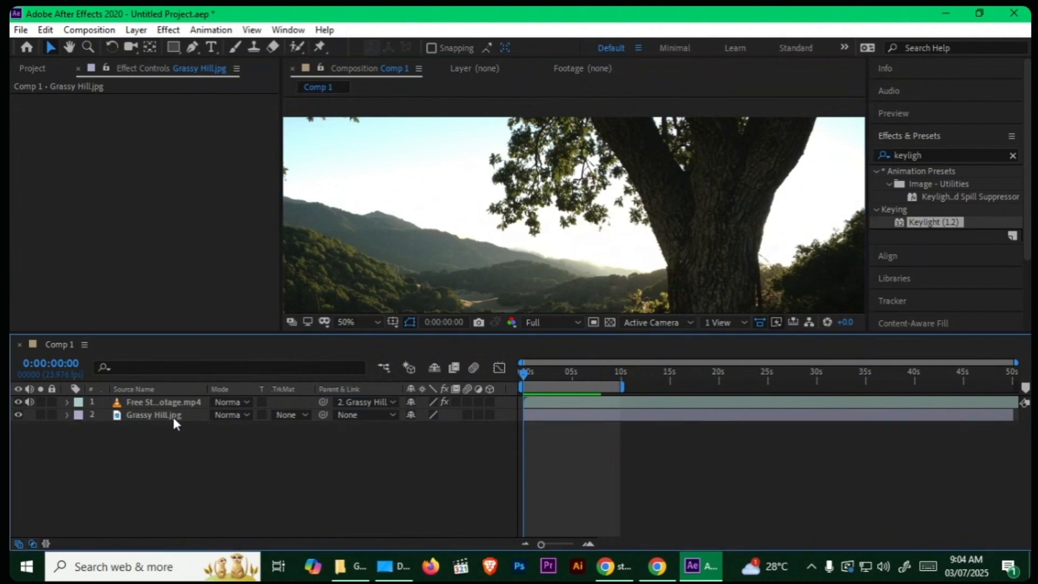
click(162, 415)
scroll(459, 241, down, 2)
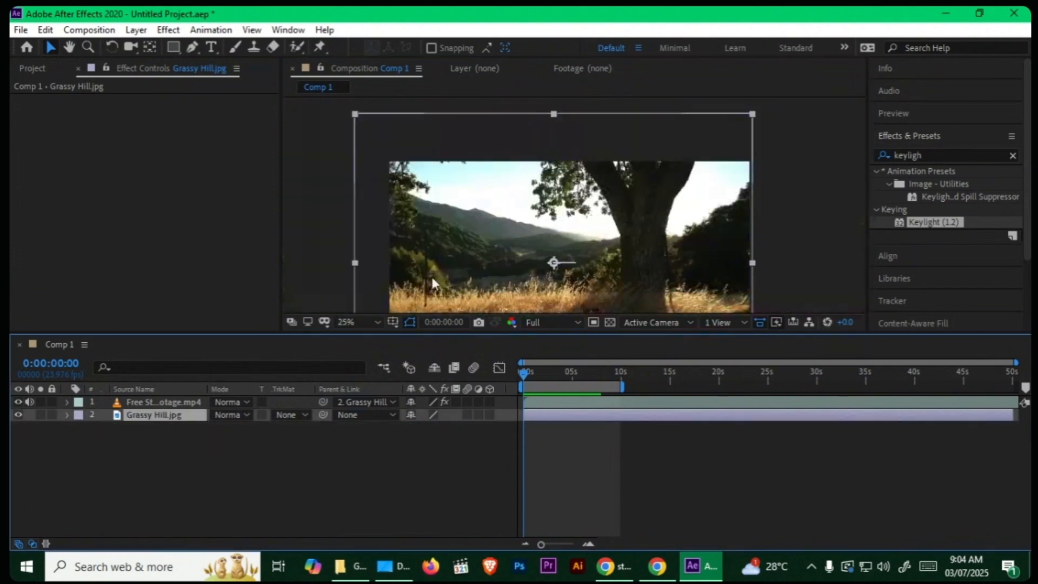
click(361, 325)
click(376, 60)
drag(346, 333, 347, 400)
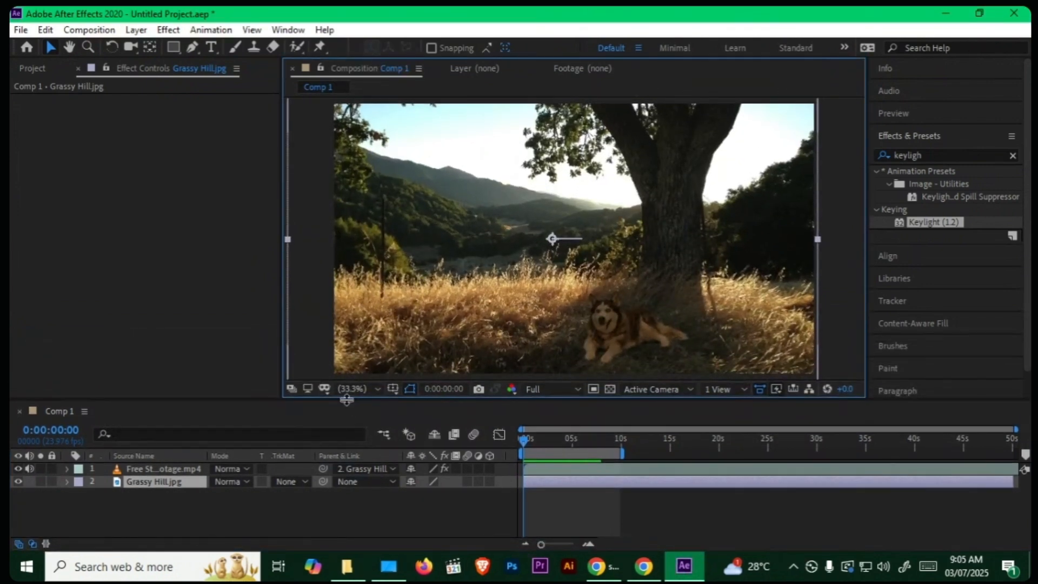
Step: Duplicate the Grassy Hill.jpg layer and rename the upper copy as branch
key(ctrl+d)
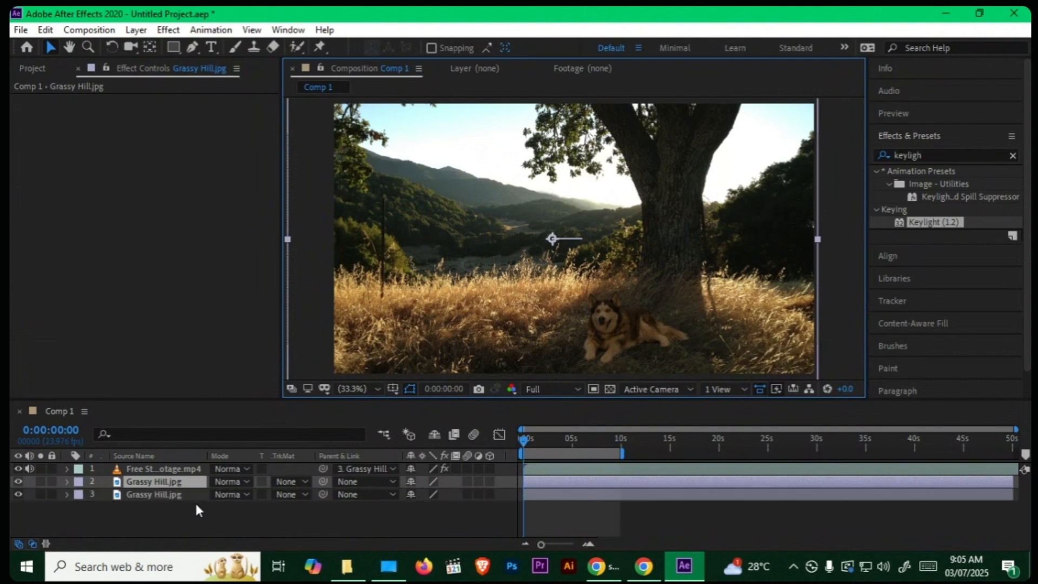
click(187, 510)
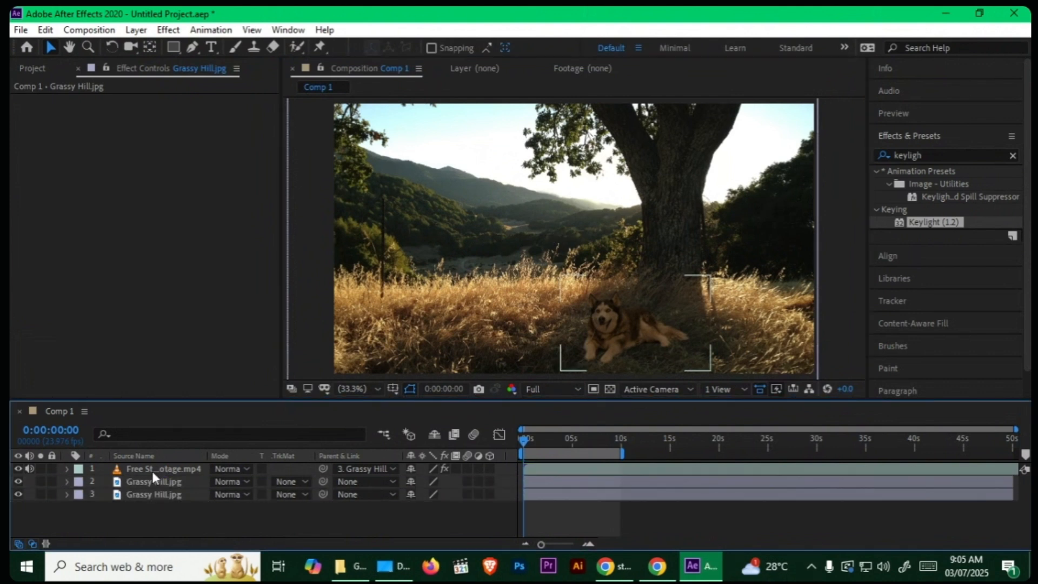
click(141, 482)
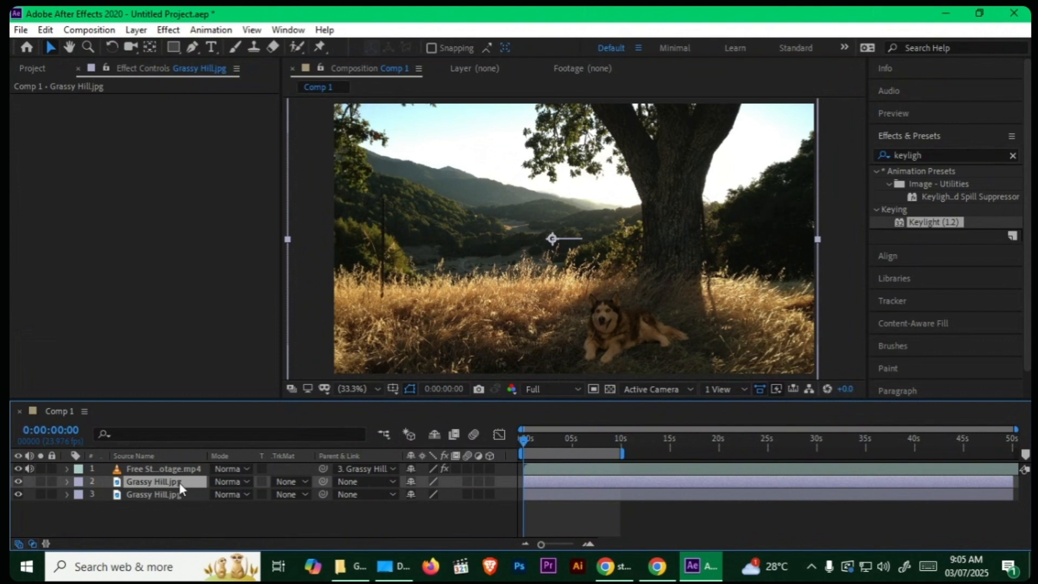
key(Return)
text(bran)
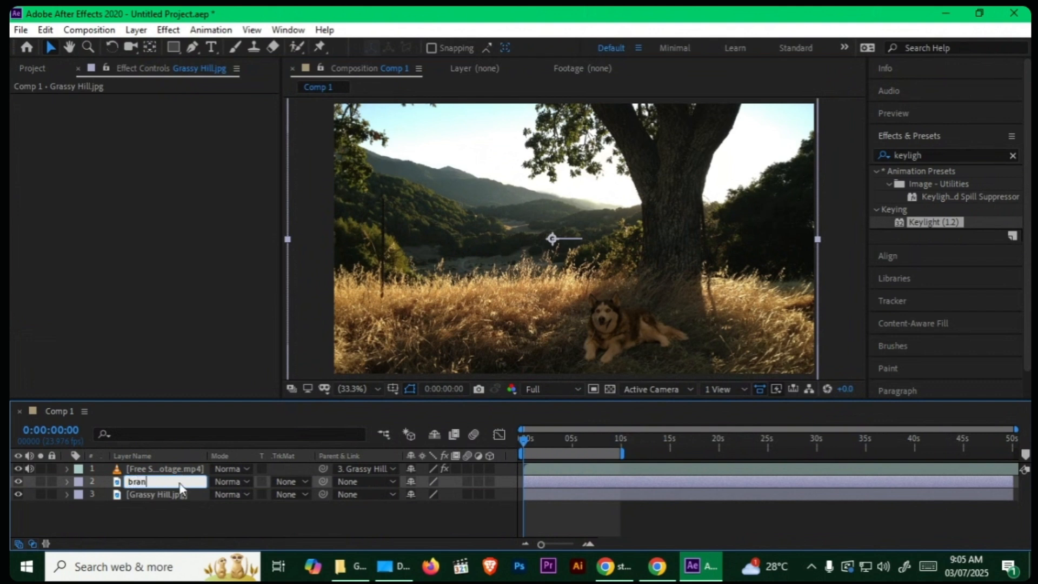
text(ch)
click(184, 514)
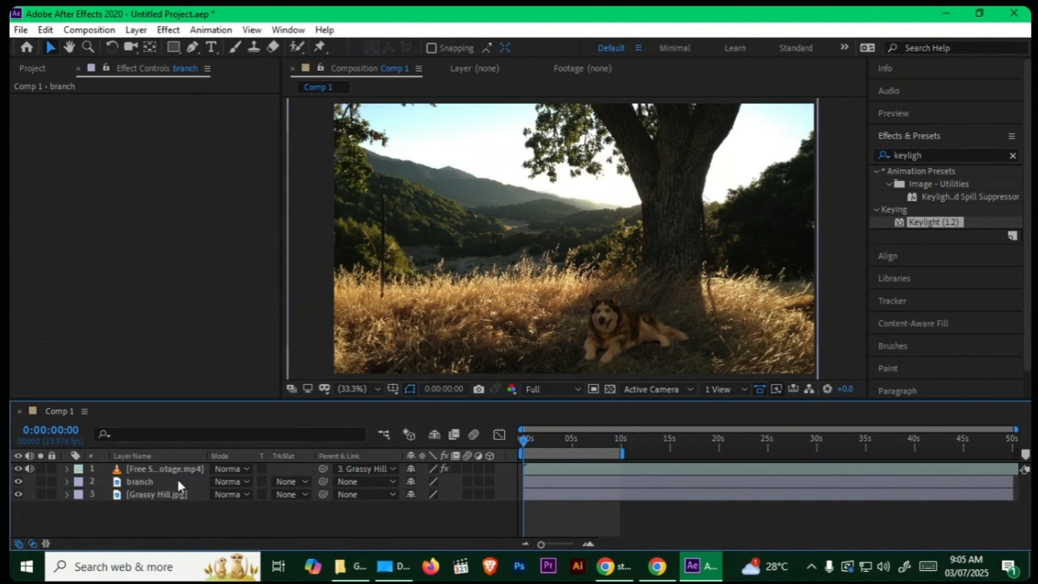
Step: Draw a closed Pen tool mask on the branch layer around the hanging foliage beside the tree trunk, extending above the frame
click(179, 484)
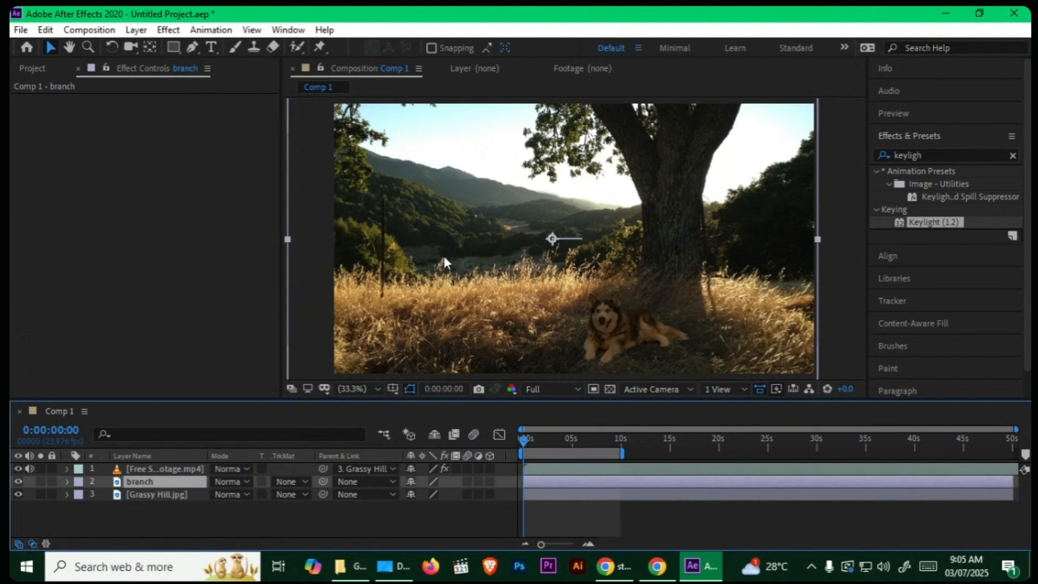
click(192, 47)
click(641, 184)
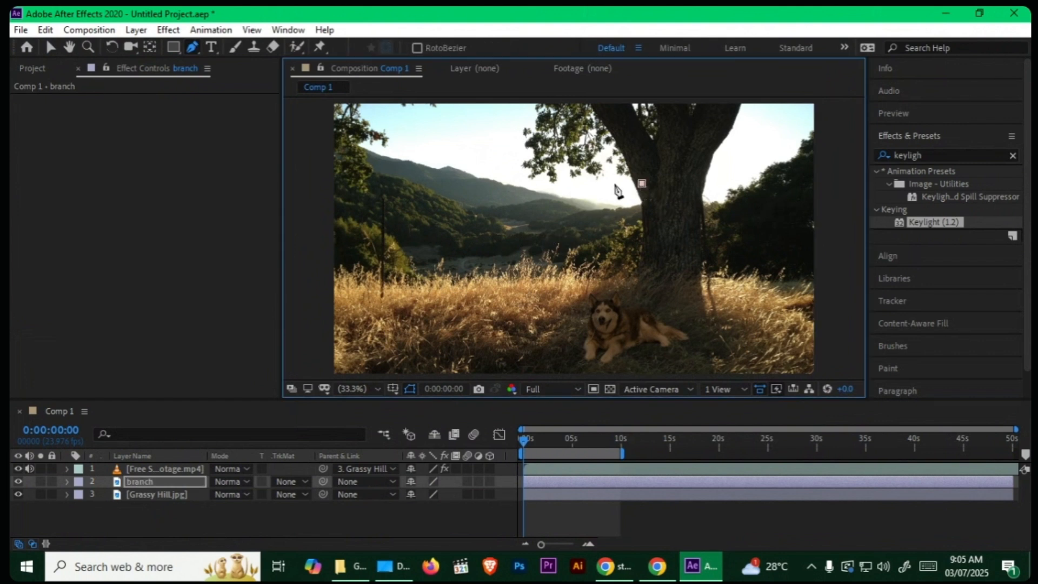
click(606, 186)
click(563, 190)
click(516, 177)
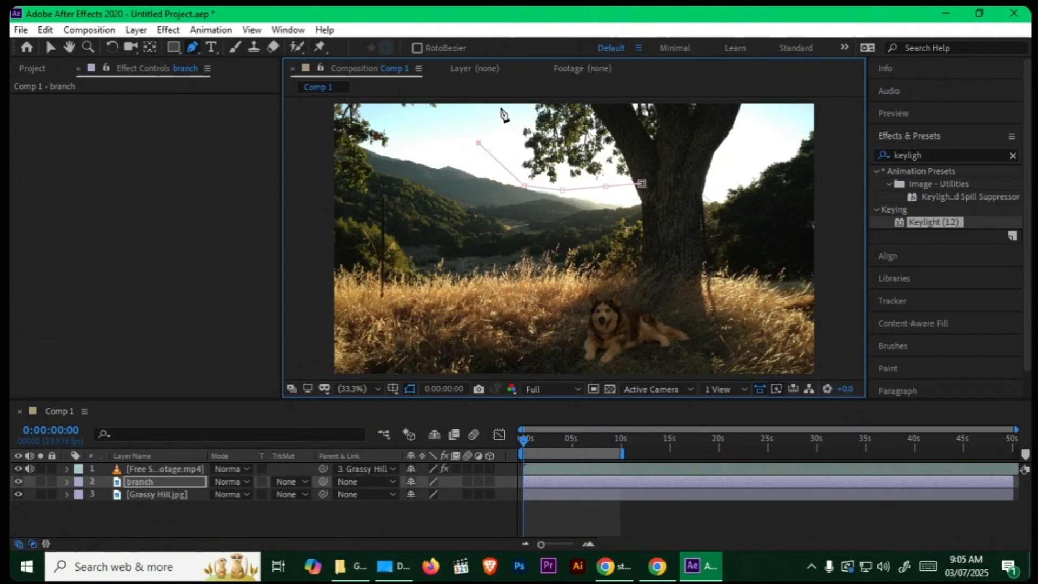
key(grave)
click(431, 105)
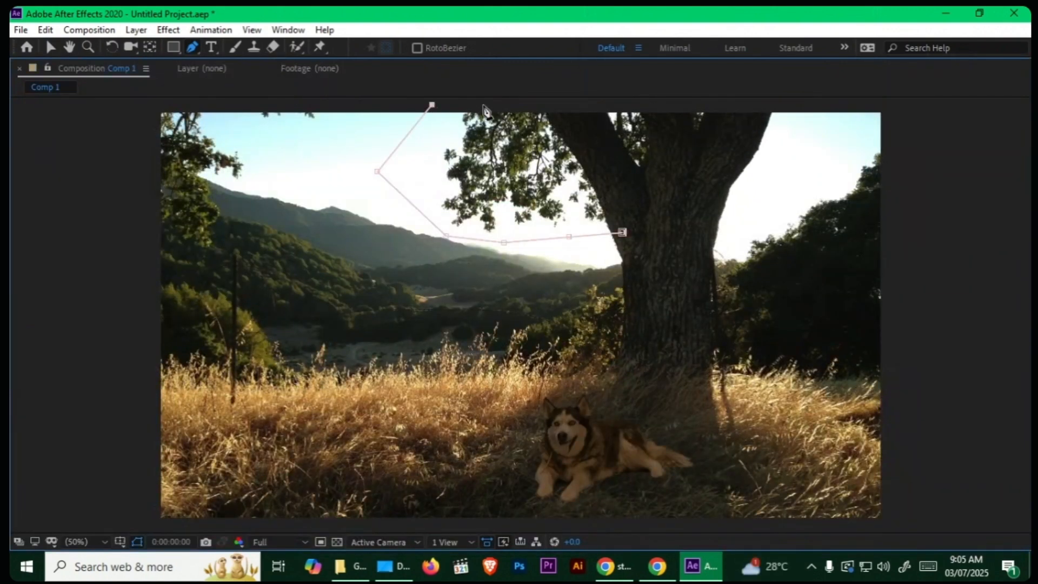
click(516, 104)
click(554, 108)
click(585, 154)
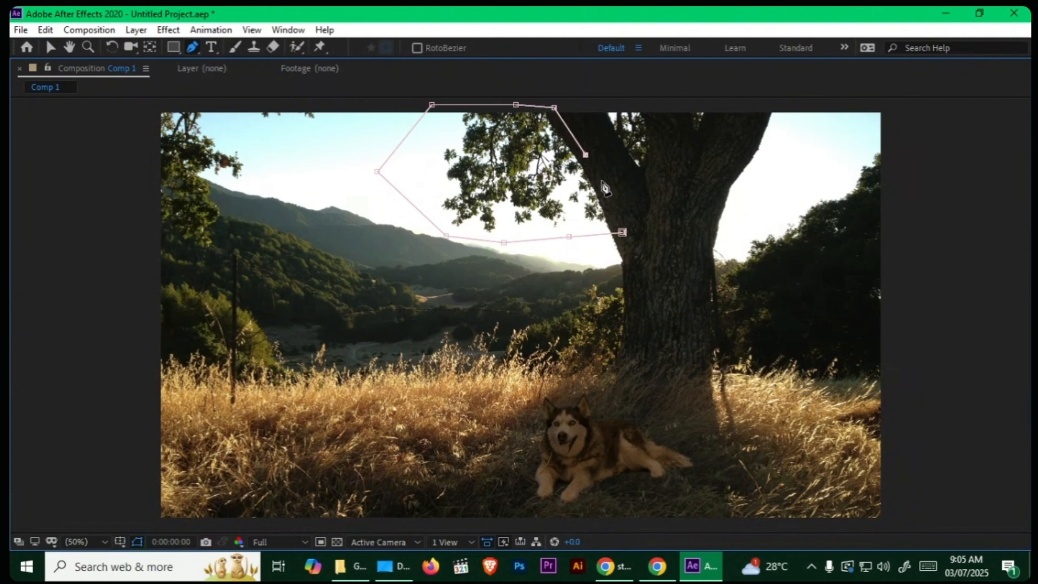
click(622, 232)
key(grave)
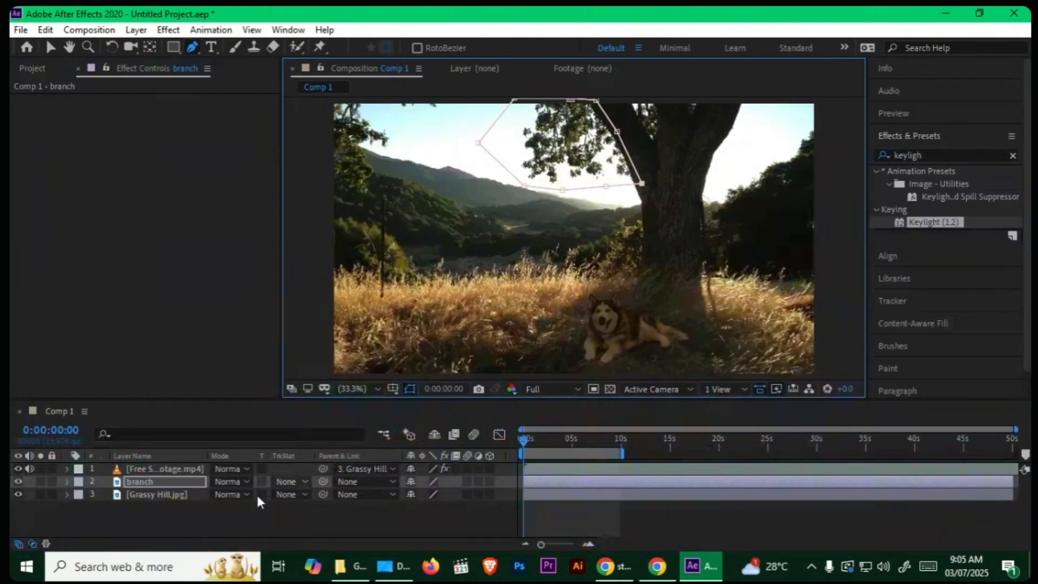
Step: Temporarily hide the Grassy Hill.jpg layer to inspect the area isolated by the branch mask
click(19, 495)
click(35, 501)
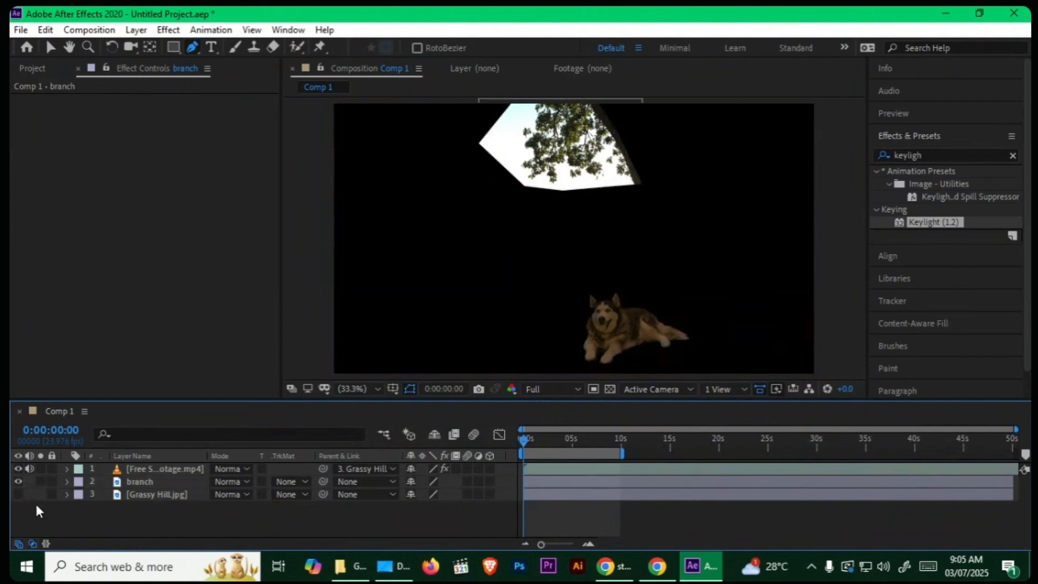
click(18, 493)
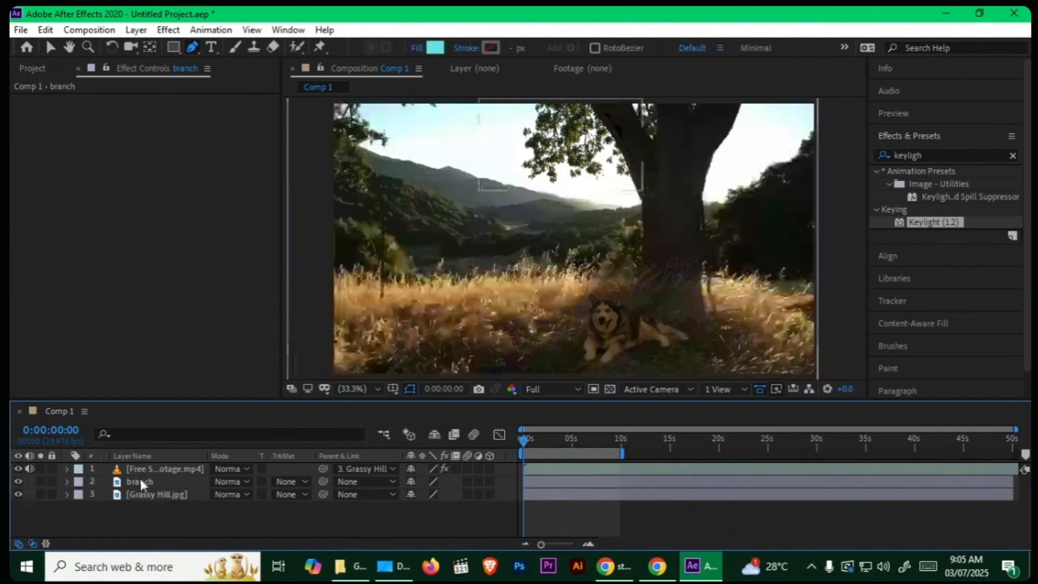
Step: Set the branch layer's Mask 1 feather to 38 pixels and check the softened edge with Grassy Hill.jpg temporarily hidden
click(139, 481)
click(67, 481)
click(105, 495)
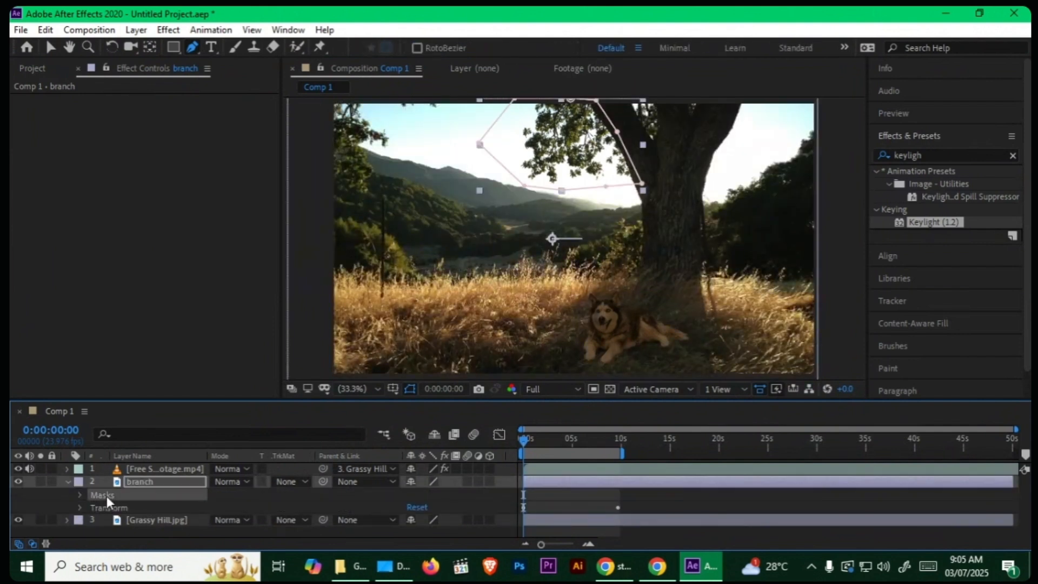
click(80, 495)
click(93, 505)
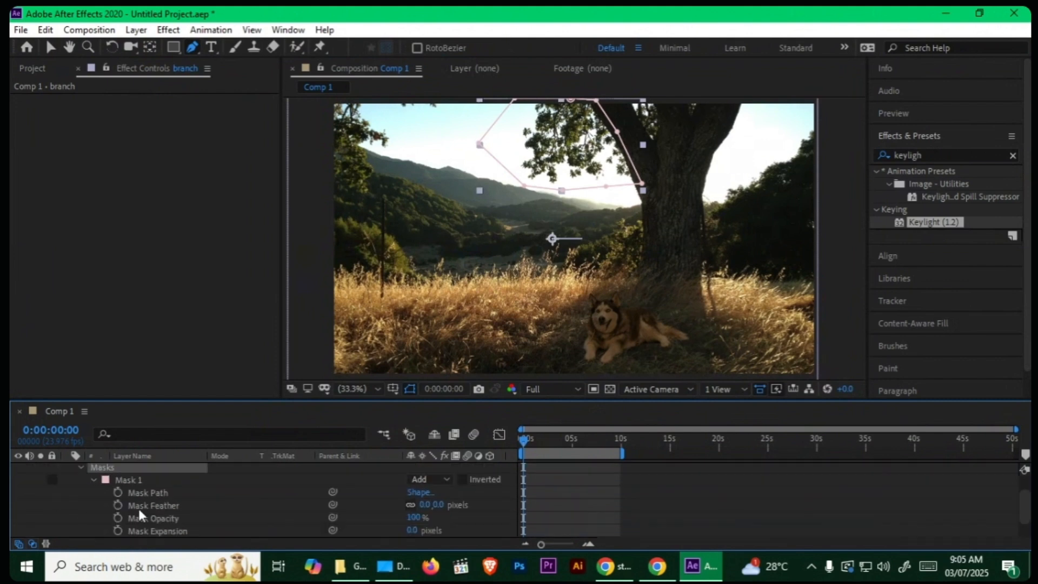
scroll(391, 484, down, 1)
drag(425, 481, 463, 478)
click(445, 488)
scroll(357, 487, up, 1)
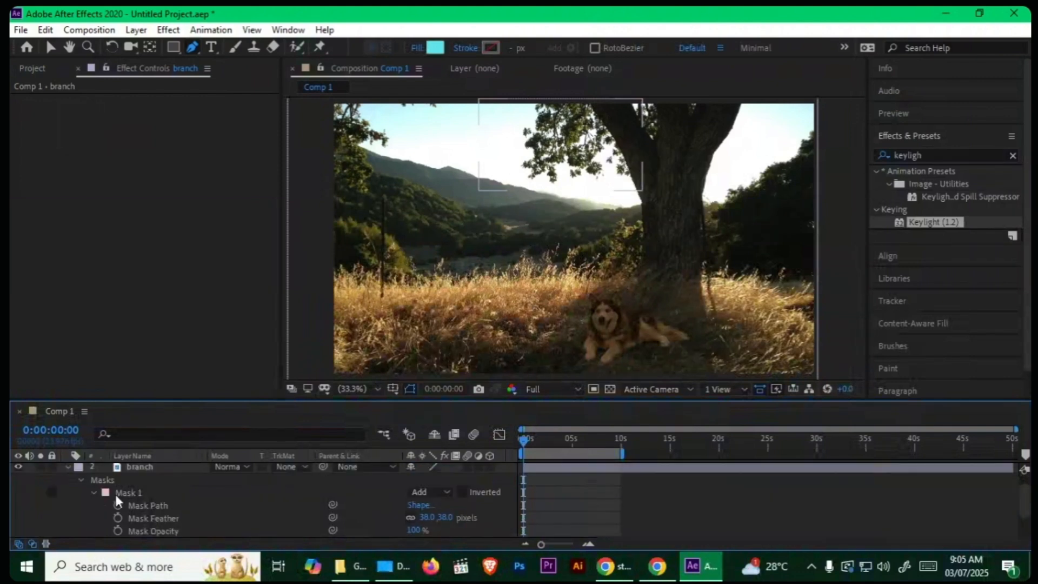
click(65, 468)
click(20, 493)
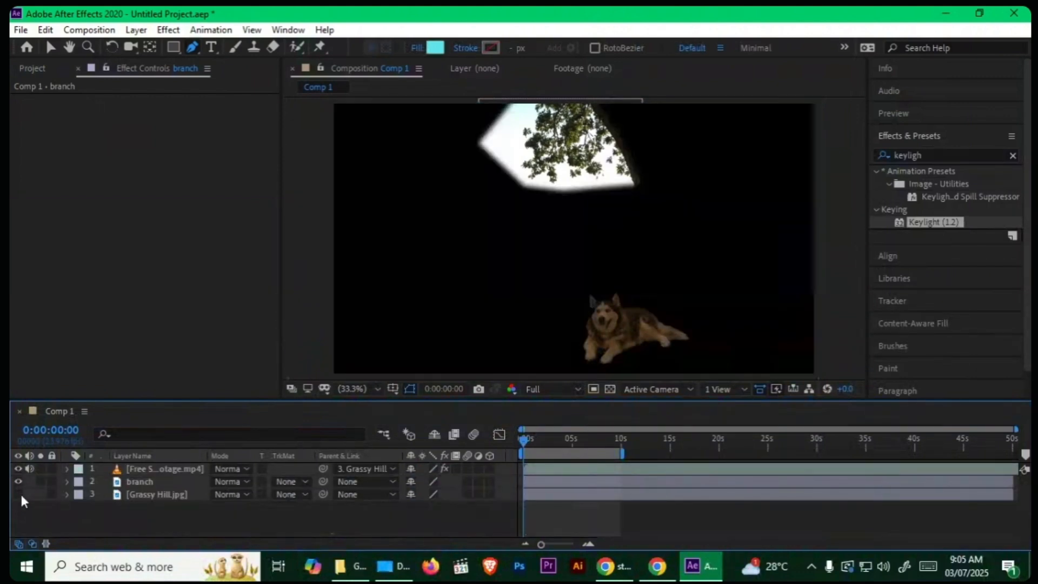
click(20, 493)
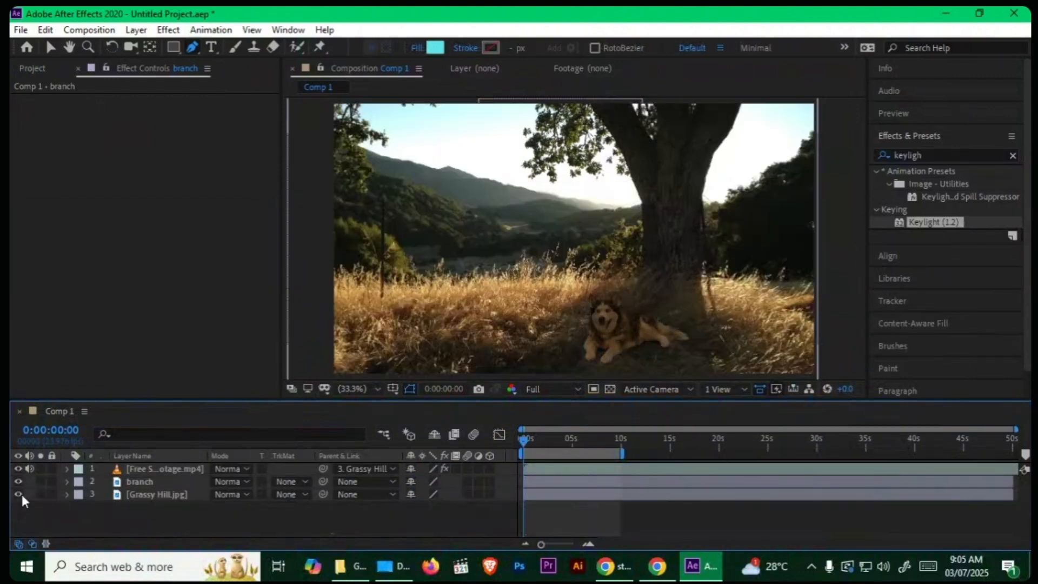
Step: Place two Puppet Position pins on the branch layer's lower foliage, one at the outer tip and one nearer the trunk
click(146, 481)
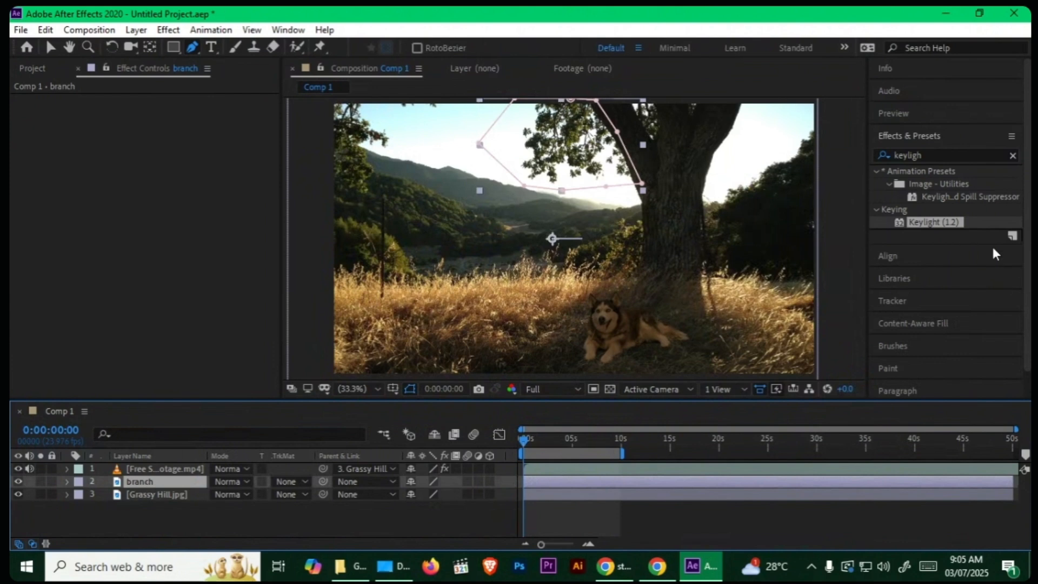
drag(320, 49, 425, 48)
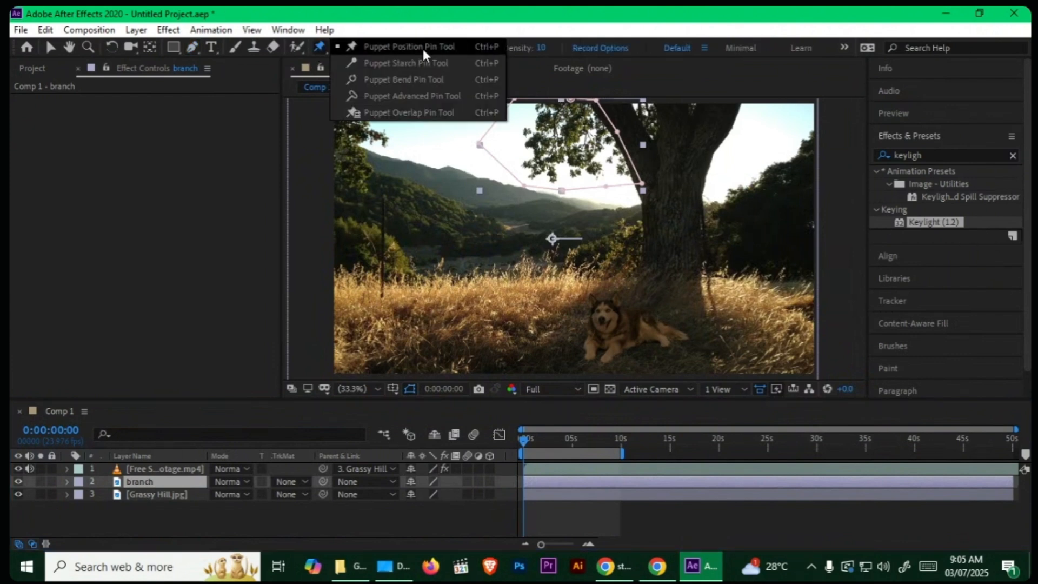
scroll(509, 251, up, 3)
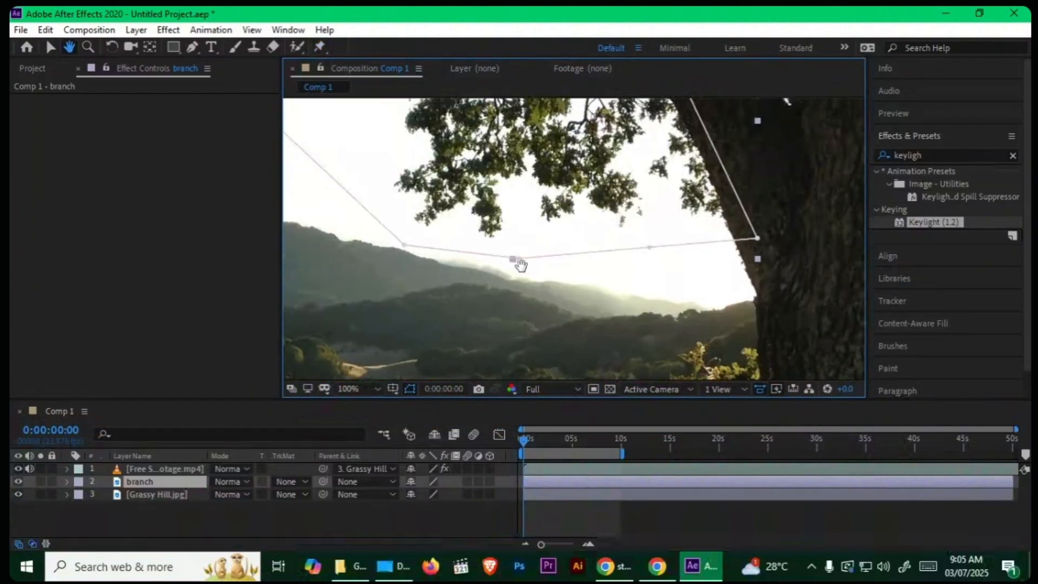
click(444, 229)
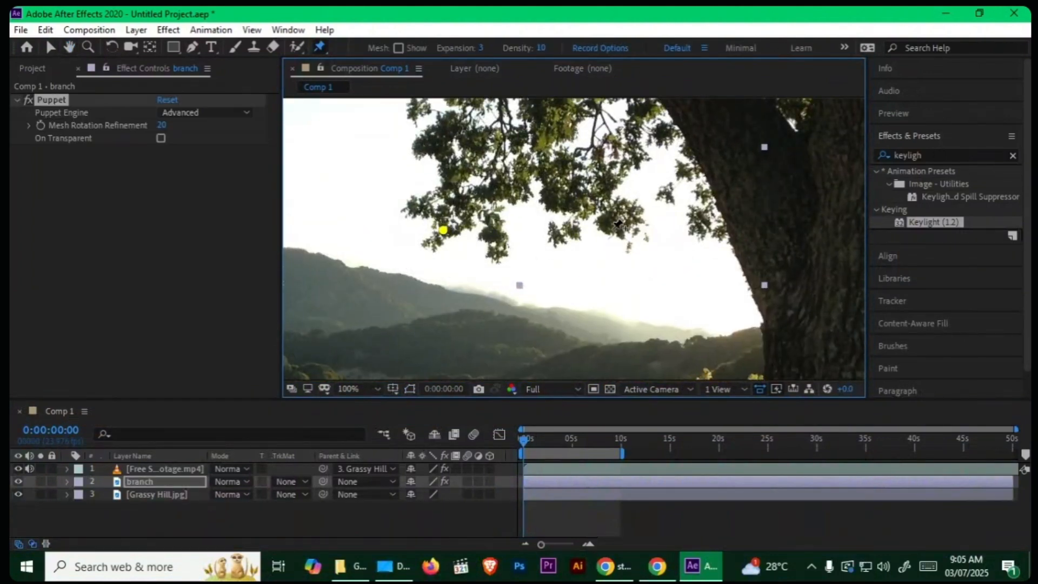
drag(533, 212, 570, 295)
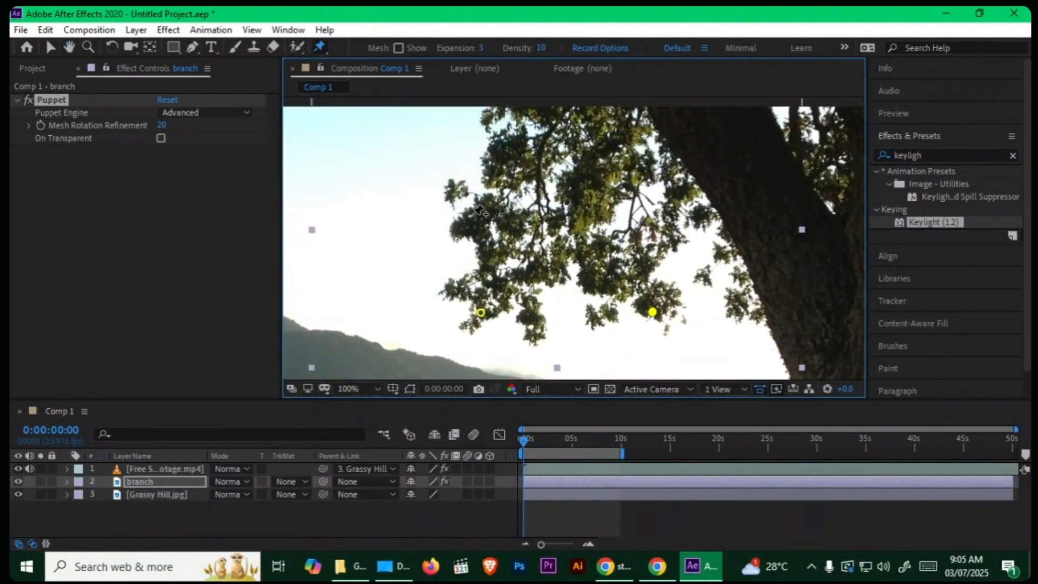
scroll(688, 262, down, 2)
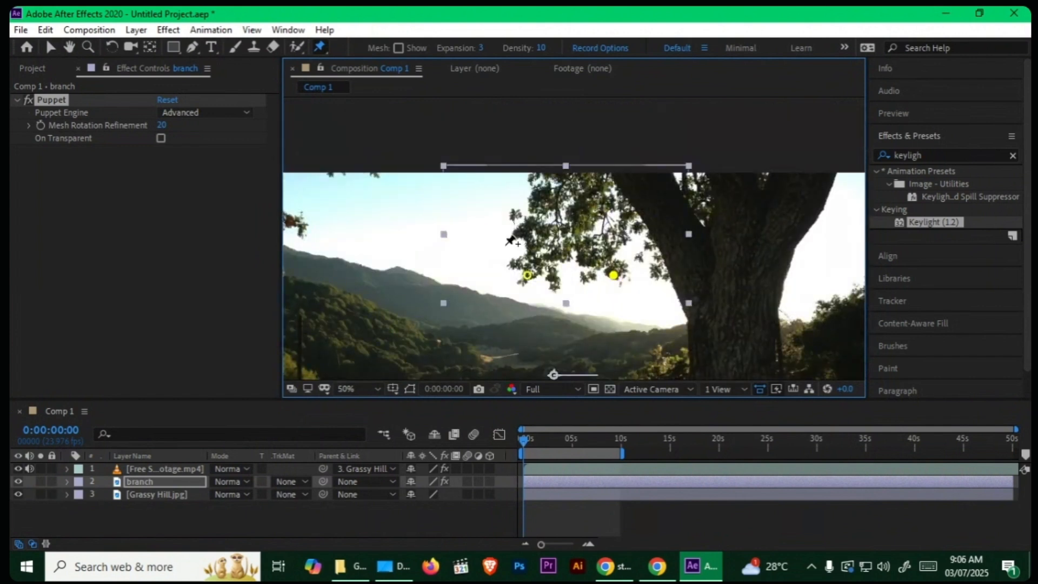
Step: Add five Puppet pins up the trunk edge of the branch layer and one at the top of the foliage
click(676, 274)
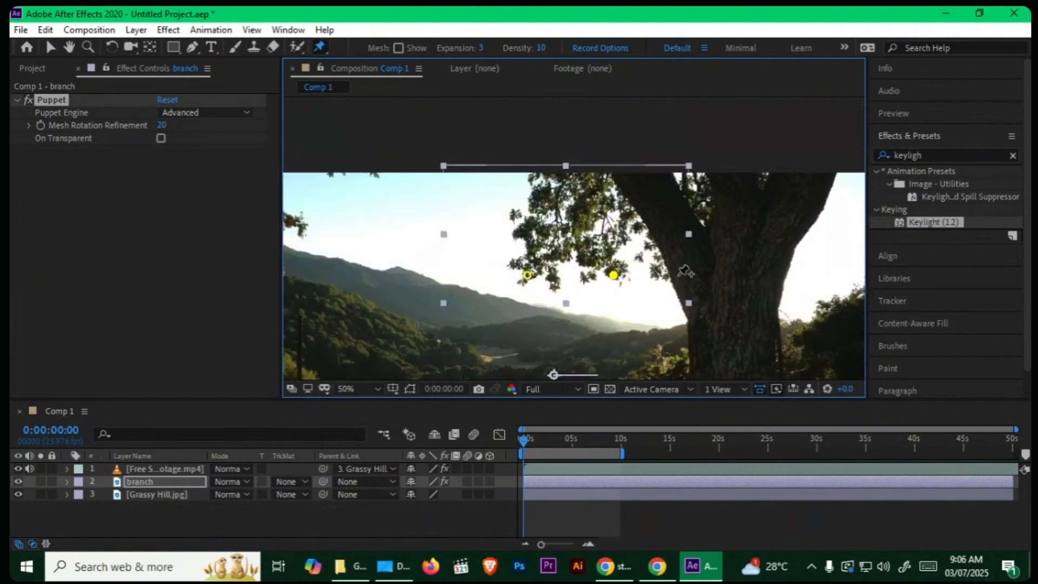
click(664, 246)
click(648, 218)
click(632, 190)
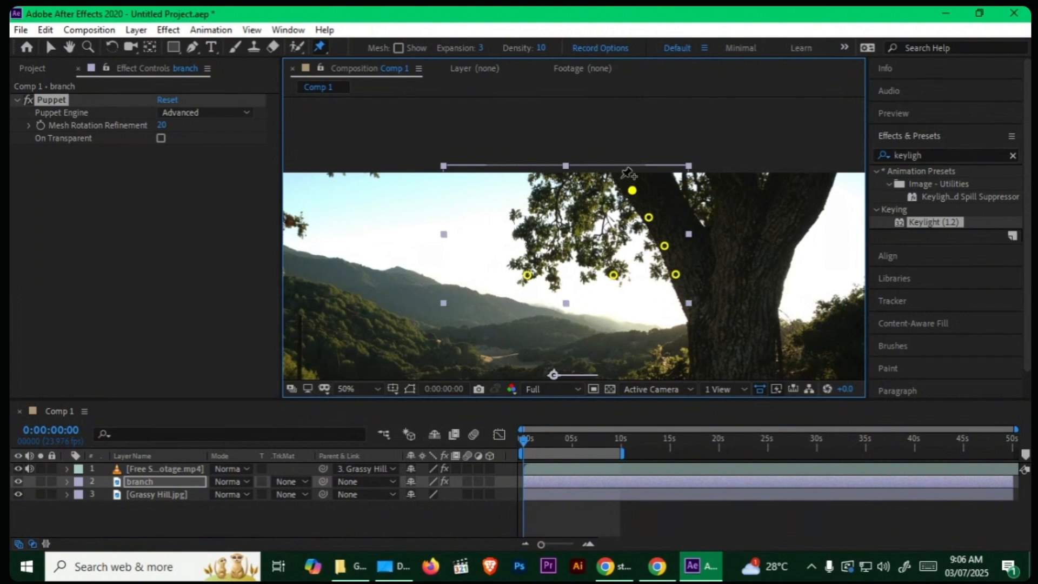
click(621, 177)
click(566, 172)
Step: Reveal the keyframed properties of the branch layer with the whole frame in view
scroll(542, 295, down, 2)
key(space)
drag(541, 294, 521, 220)
click(132, 482)
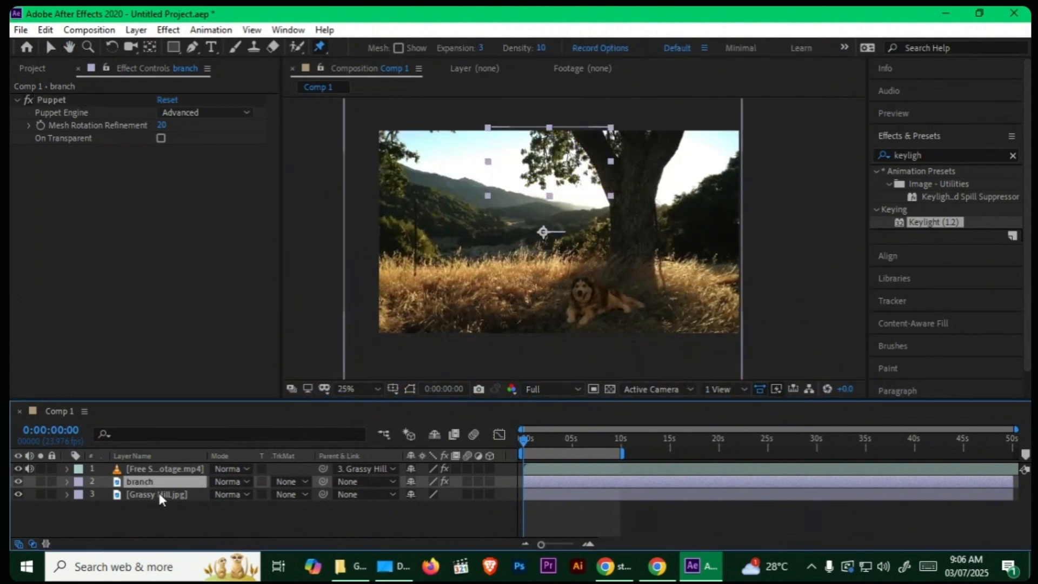
key(u)
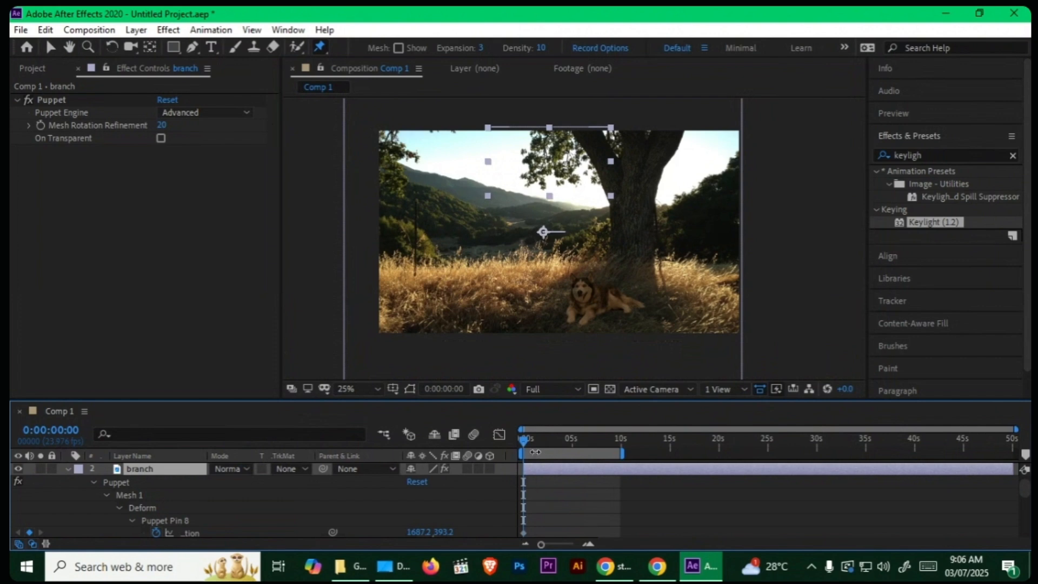
Step: At 0:00:05:00, shift the two lower foliage Puppet pins slightly outward, away from the trunk, to keyframe the branch's sway
drag(530, 440, 572, 451)
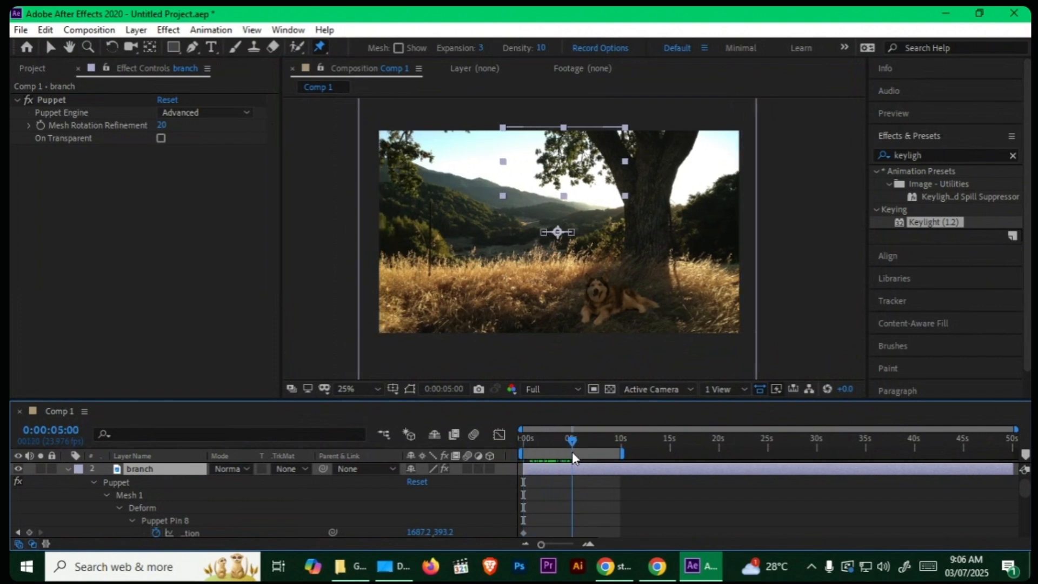
click(144, 481)
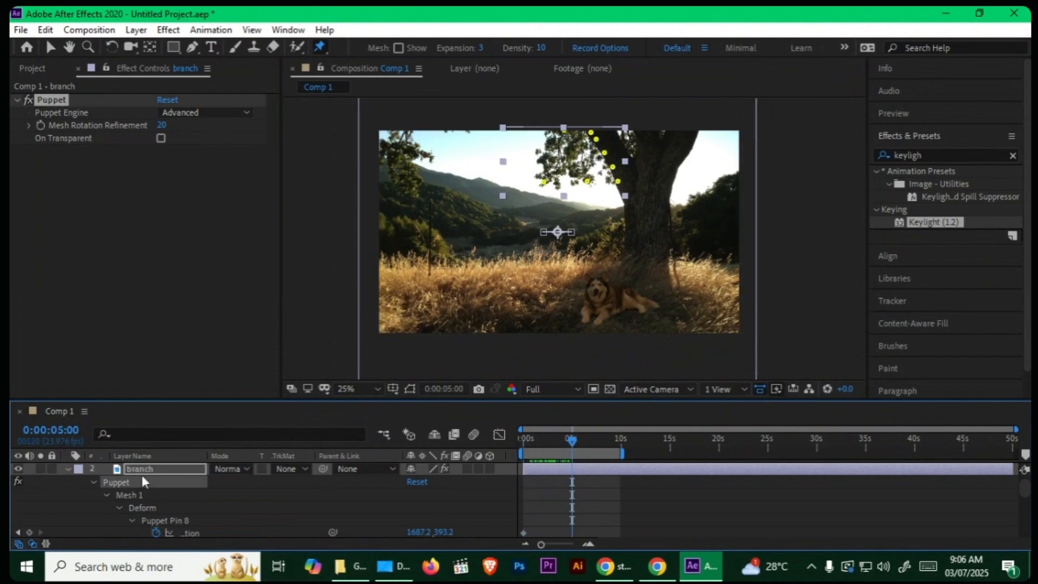
scroll(508, 299, up, 2)
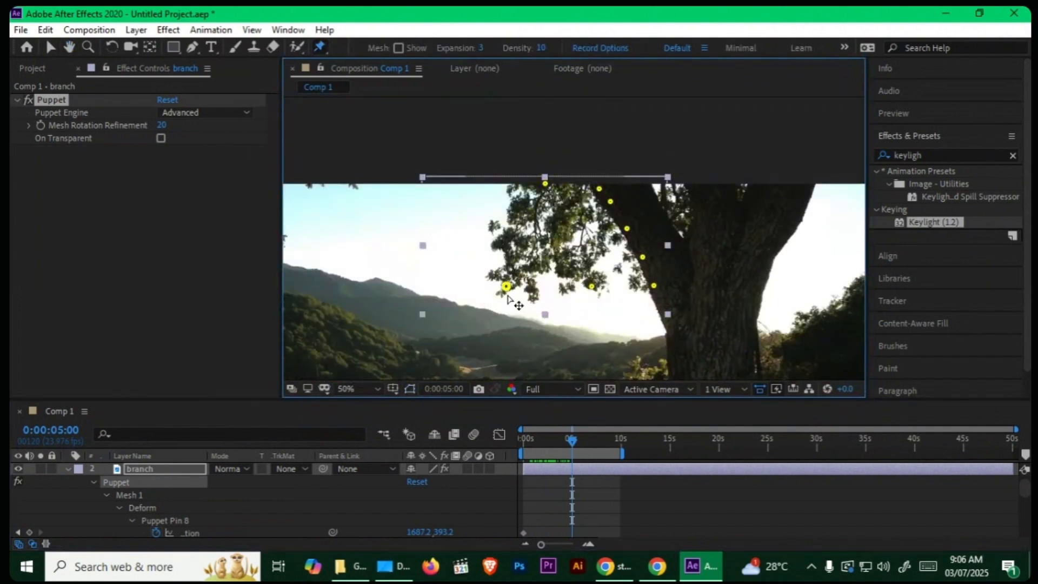
drag(508, 297, 497, 292)
click(593, 291)
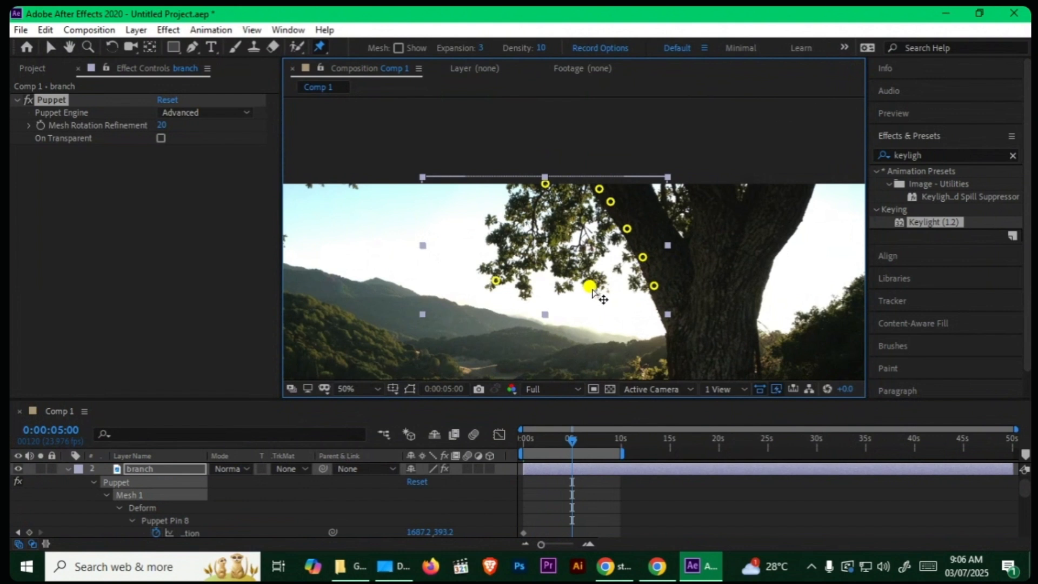
drag(592, 292, 587, 293)
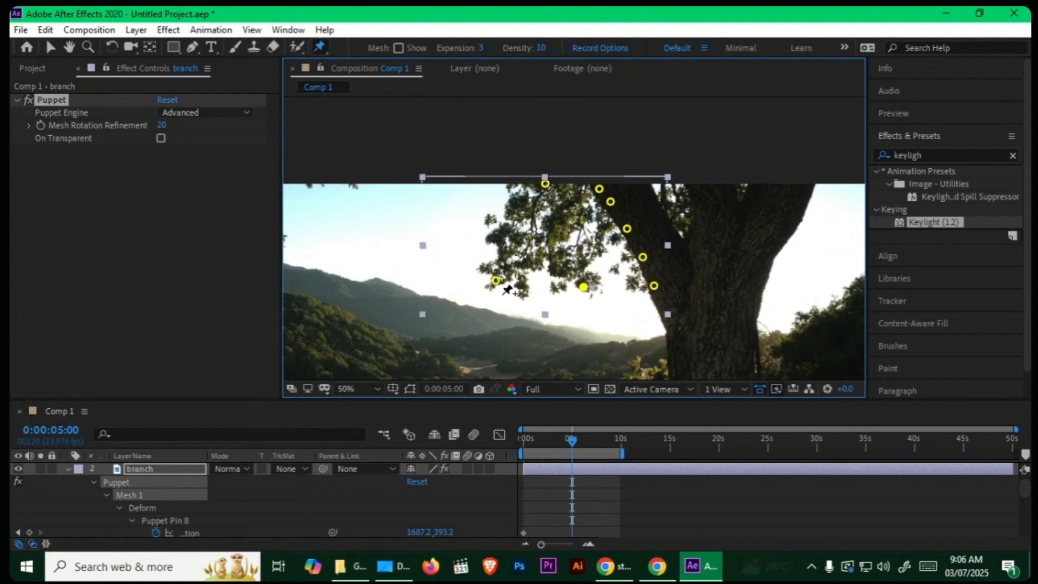
drag(495, 286, 491, 284)
Step: Copy the first-frame position keyframes of Puppet Pins 1 to 7 and paste them at 0:00:09:21
drag(572, 439, 618, 443)
scroll(542, 502, down, 3)
scroll(543, 504, down, 3)
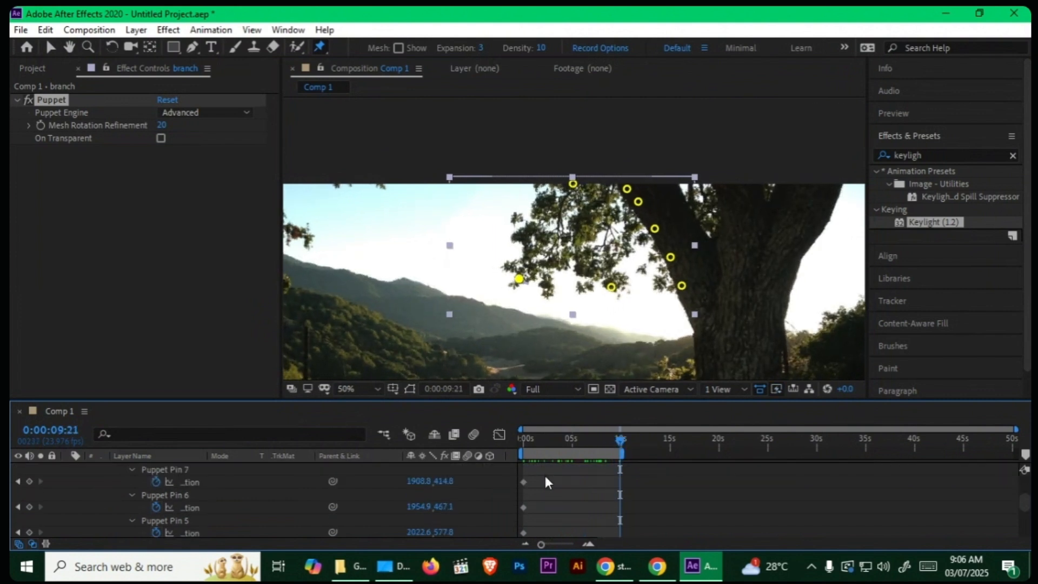
drag(544, 474, 522, 582)
drag(512, 517, 512, 517)
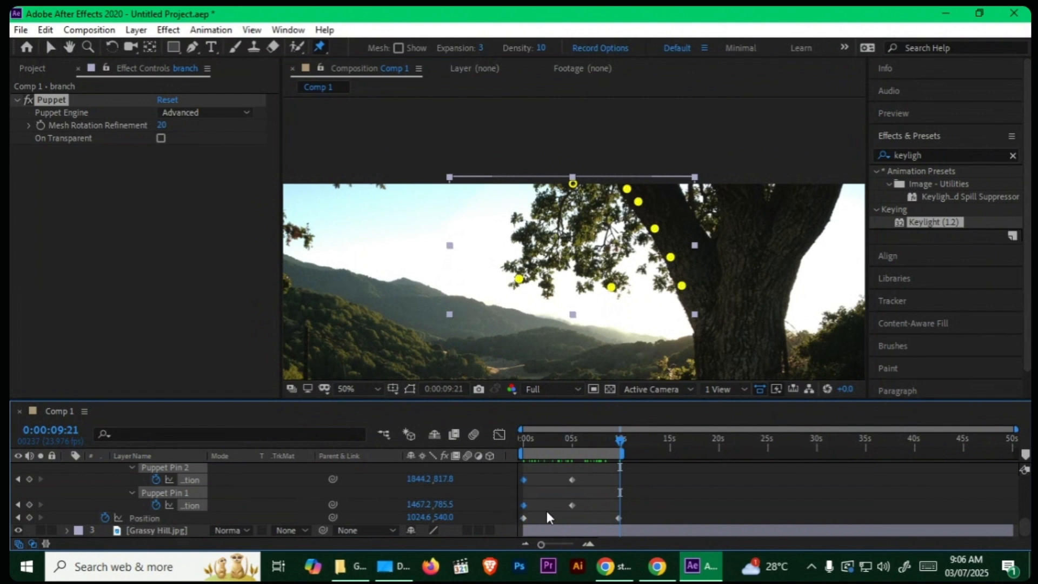
key(ctrl+v)
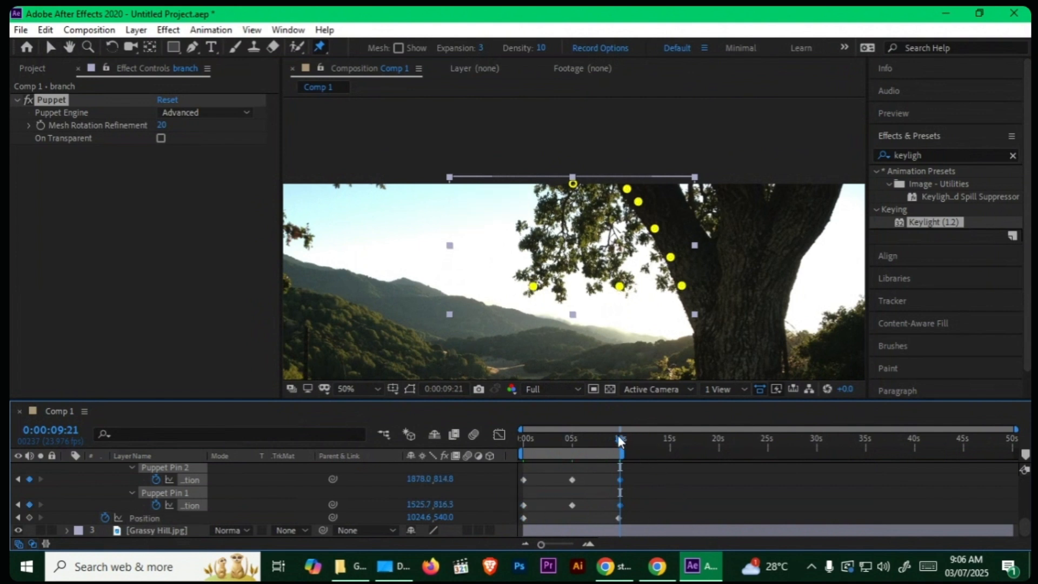
Step: Preview the swaying branch animation from the first frame
click(618, 518)
key(Home)
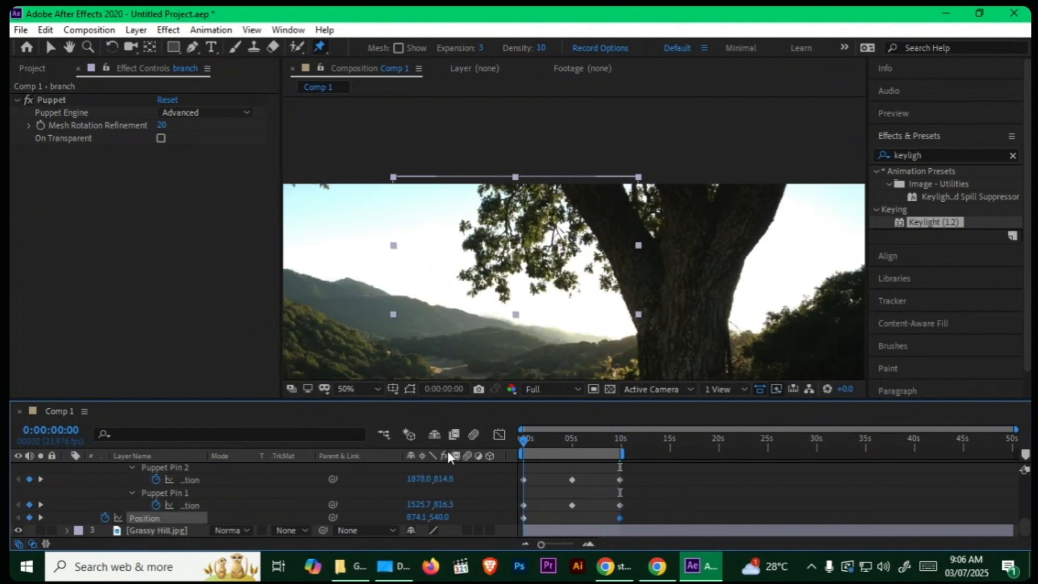
key(space)
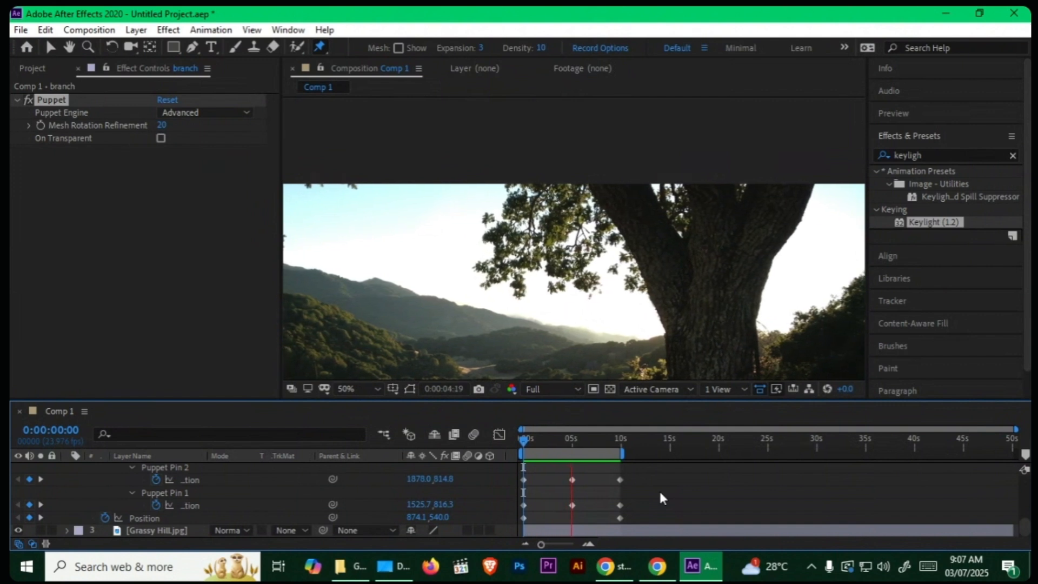
key(space)
Step: Apply Easy Ease to all position keyframes of Puppet Pins 1 to 8 on the branch layer
key(grave)
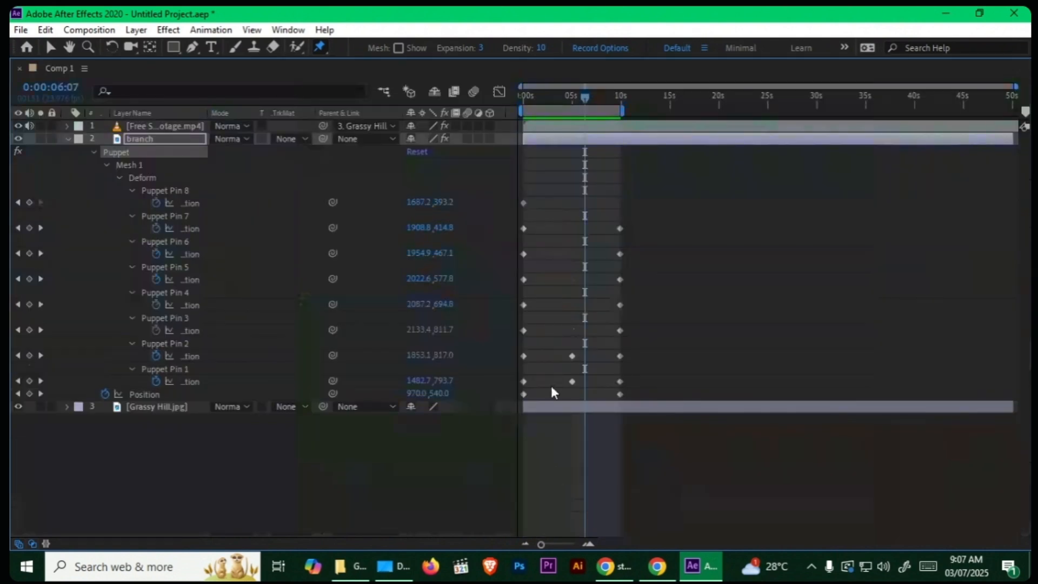
drag(661, 187, 509, 384)
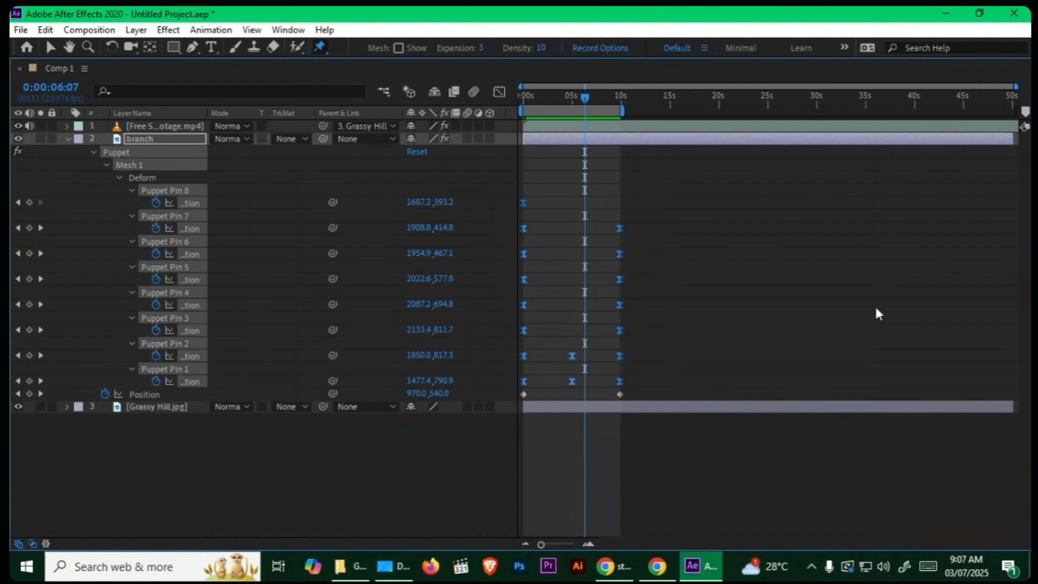
key(grave)
Step: Return to the first frame, fit the whole composition in the viewer and collapse the branch layer's properties
key(Home)
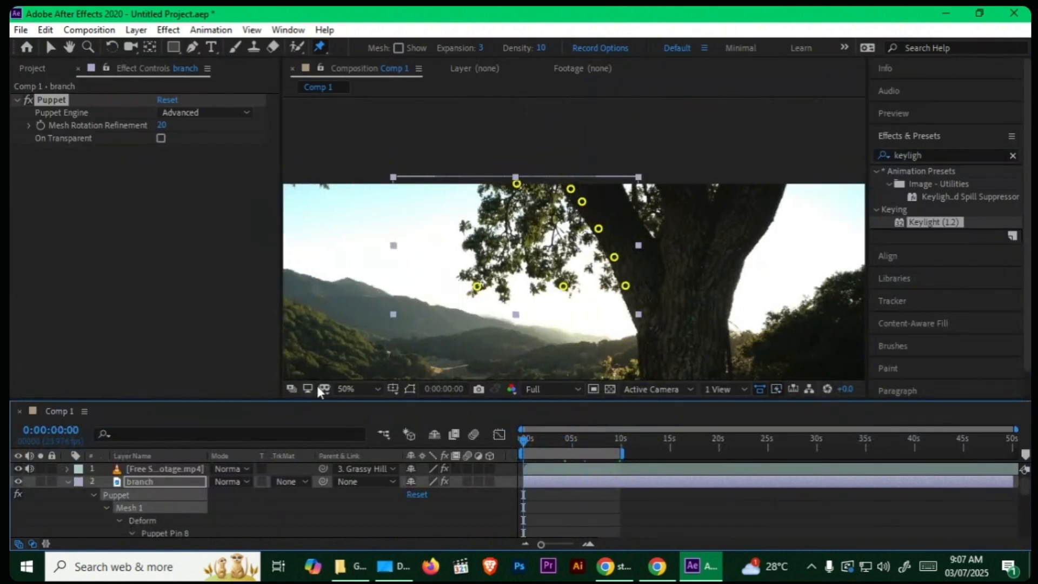
click(354, 389)
click(384, 124)
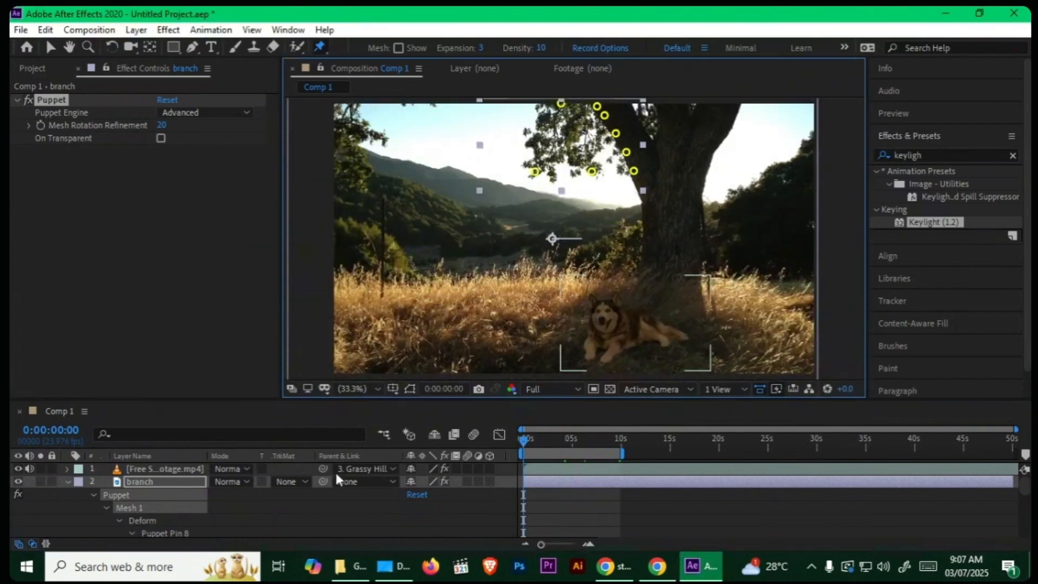
click(67, 481)
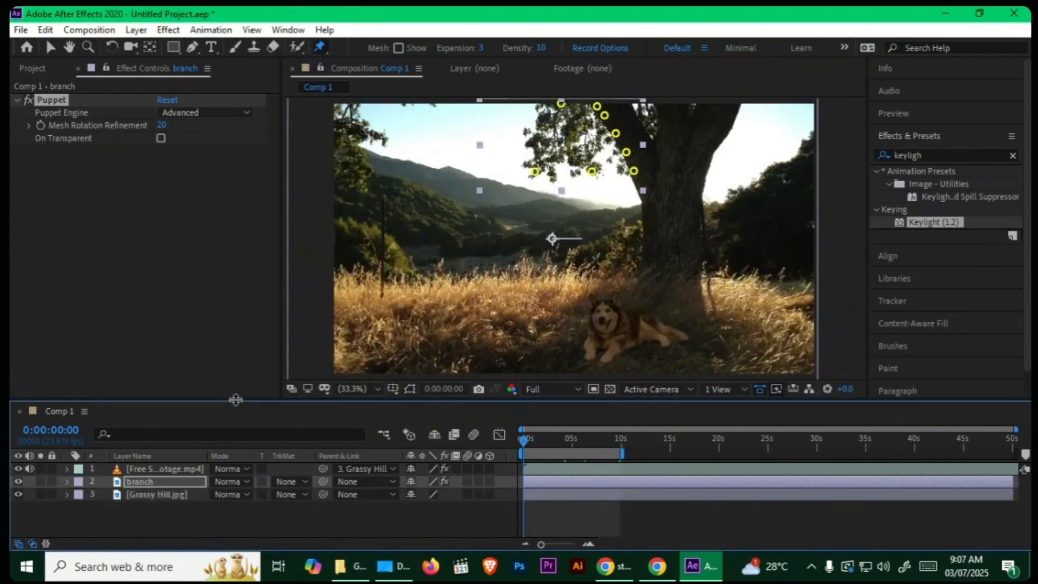
drag(238, 400, 237, 386)
click(257, 496)
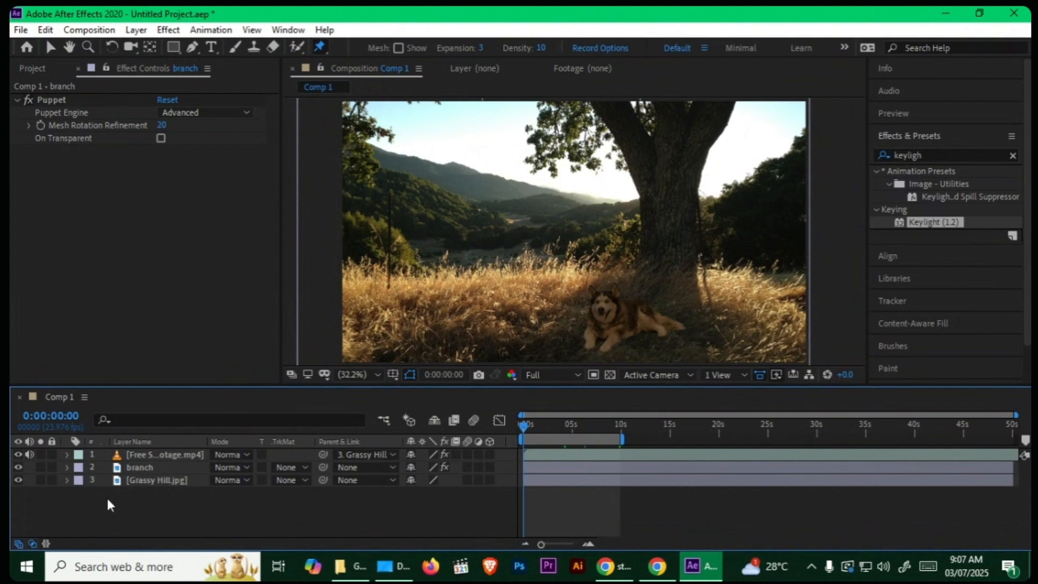
Step: Duplicate the Grassy Hill.jpg layer and rename the upper copy paudhe
click(154, 480)
key(ctrl+d)
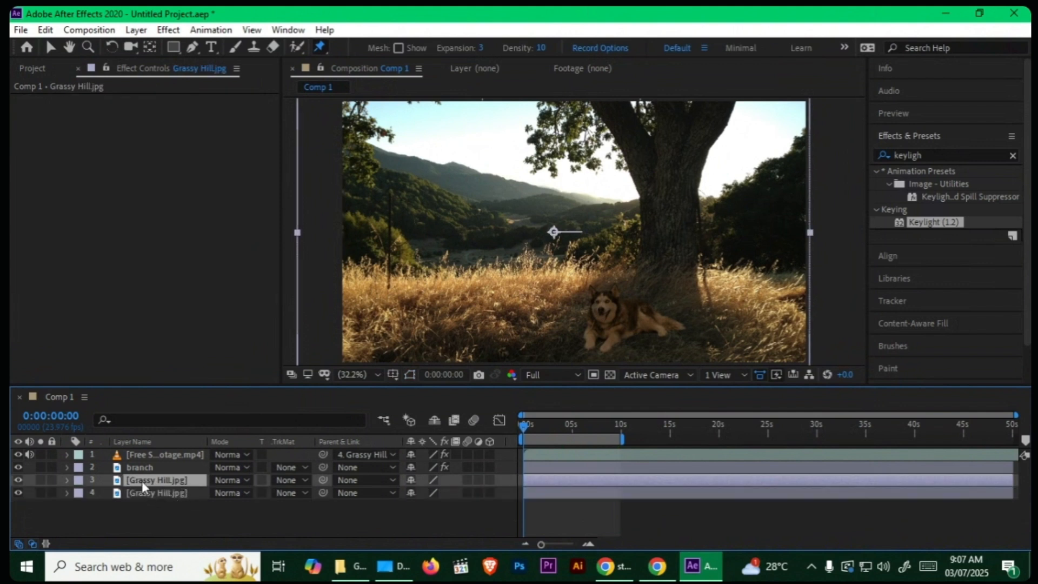
key(Return)
text(pau)
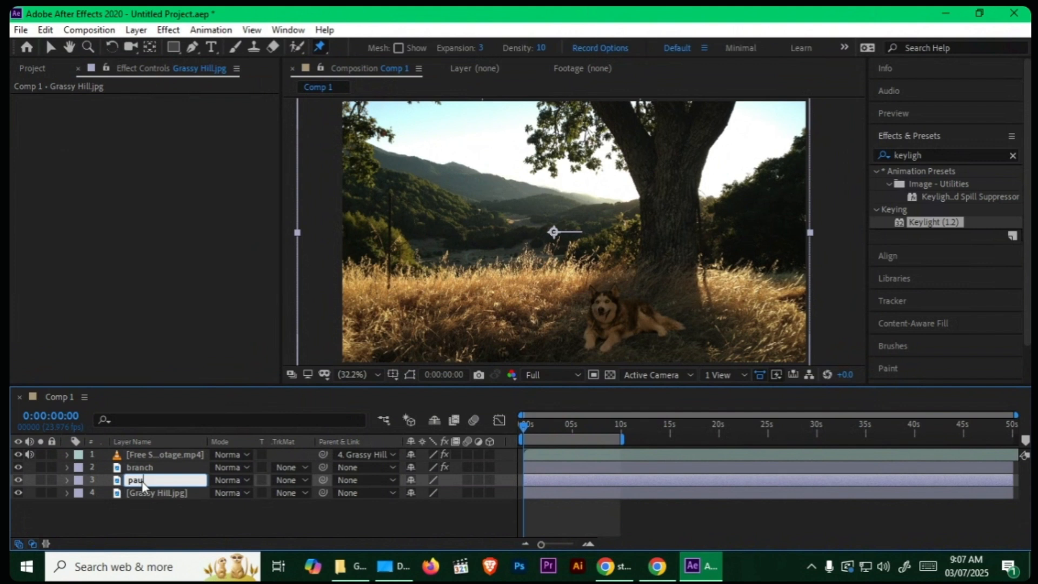
text(dhe)
click(158, 505)
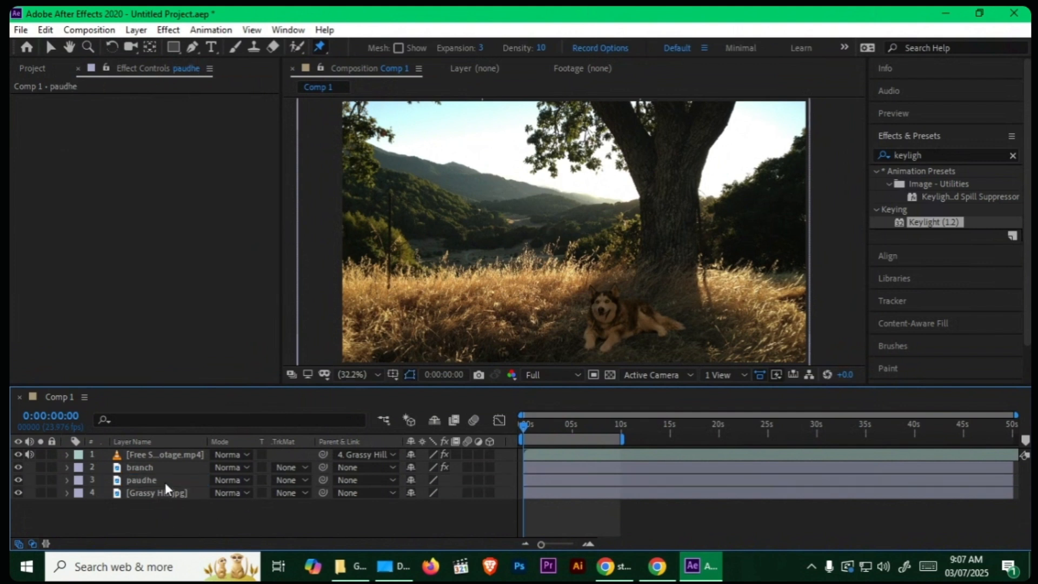
Step: Draw a closed Pen mask on the paudhe layer around the grassy foreground, running past the frame's sides and bottom
click(164, 482)
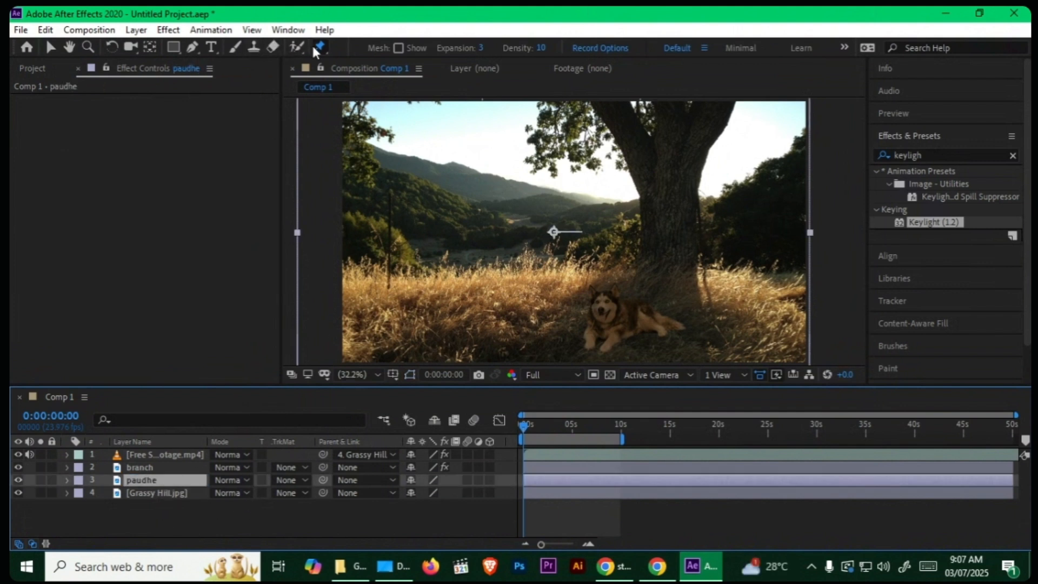
click(193, 46)
click(597, 229)
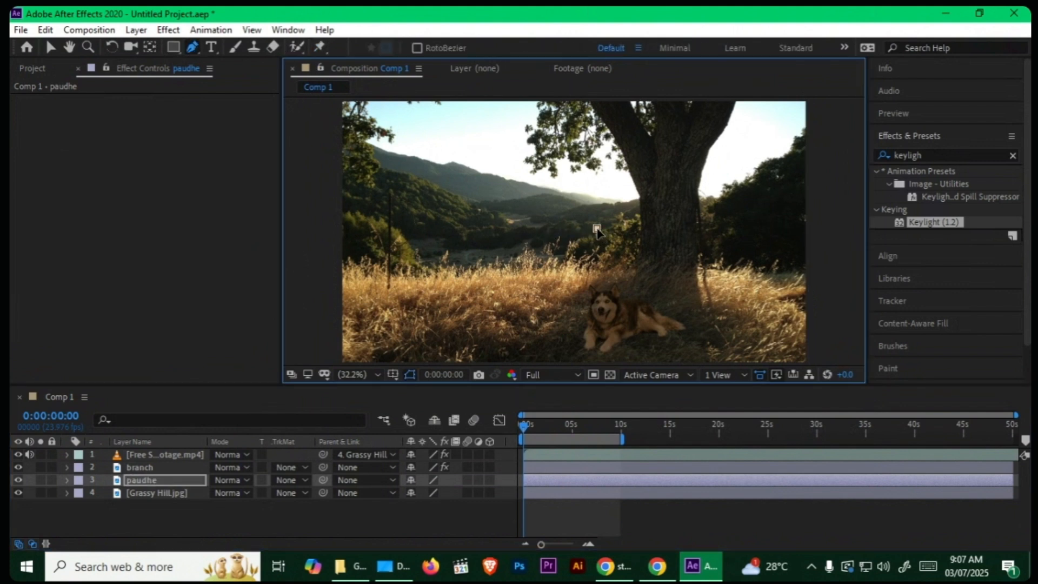
click(510, 236)
click(419, 231)
click(358, 217)
key(grave)
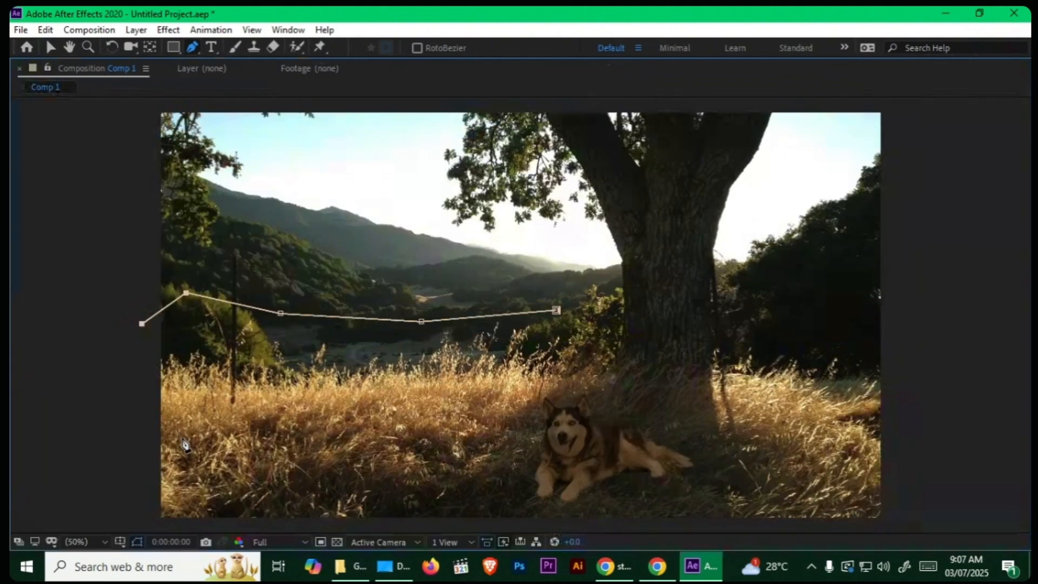
key(comma)
click(331, 428)
click(444, 432)
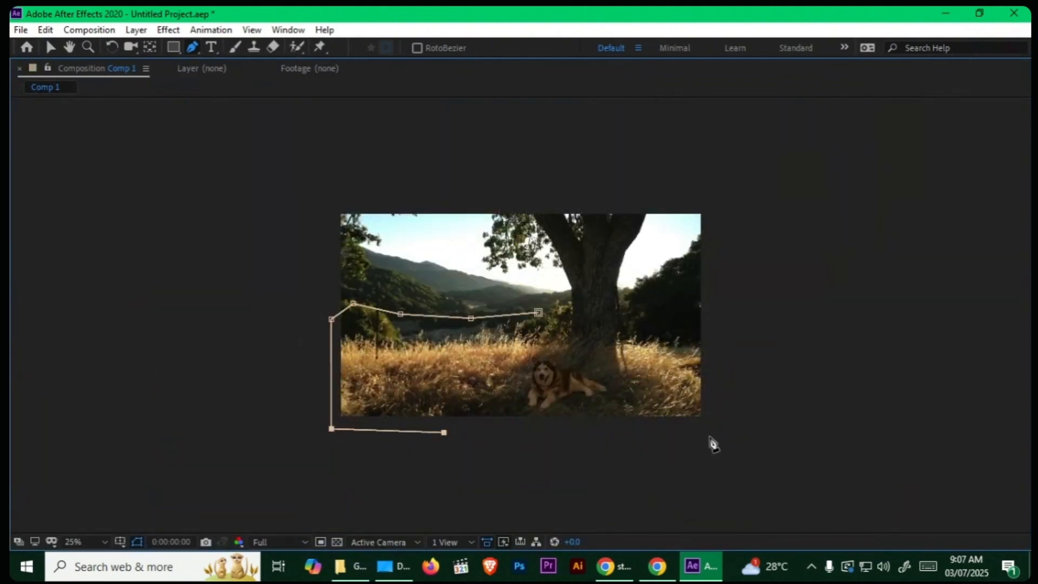
click(712, 435)
click(722, 365)
click(698, 328)
click(646, 322)
click(579, 314)
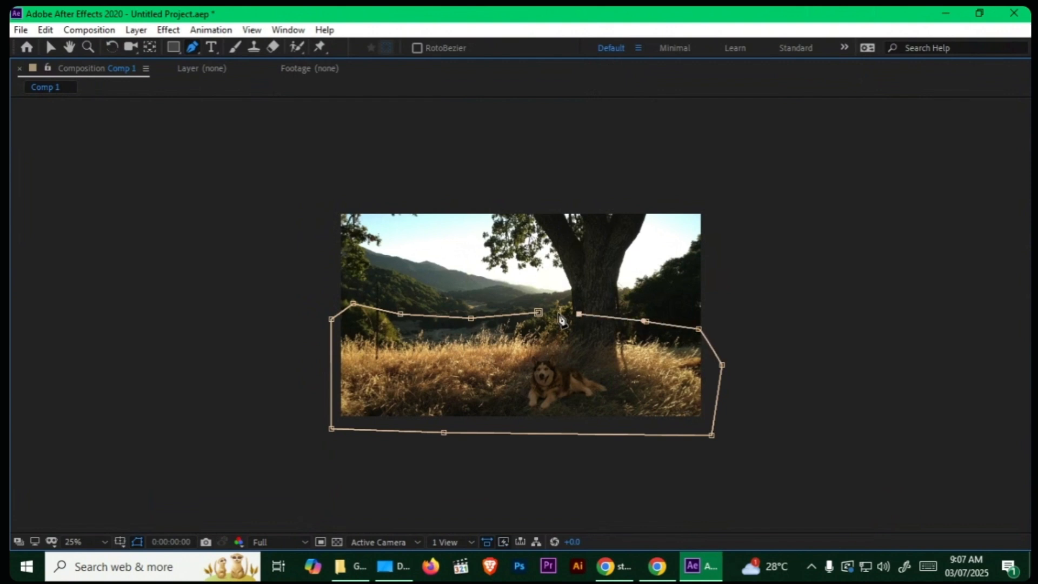
click(539, 312)
key(grave)
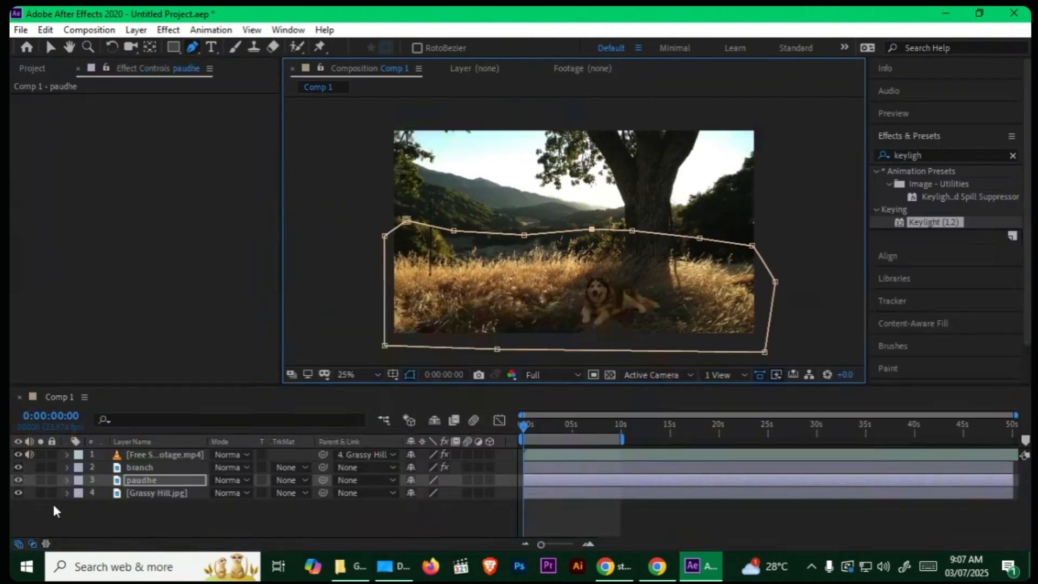
Step: Check the mask with the Grassy Hill.jpg layer briefly hidden, and feather the edge of the paudhe layer's mask
click(18, 492)
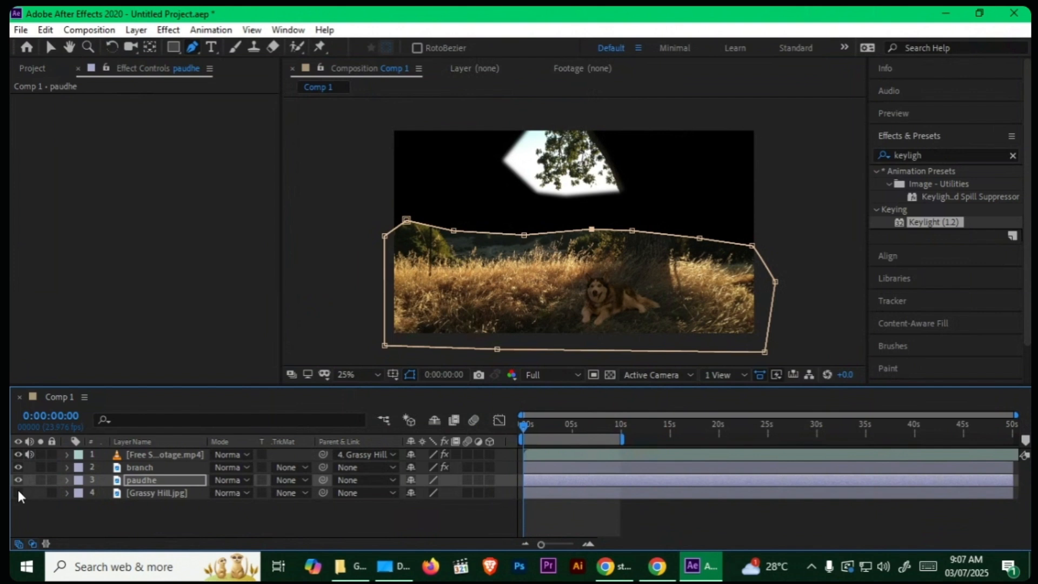
click(18, 492)
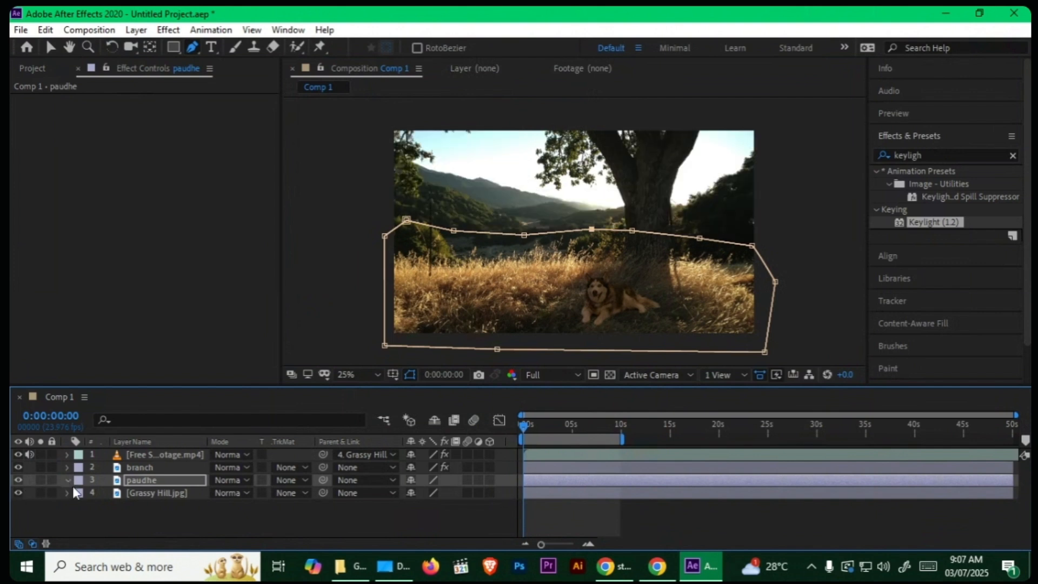
click(81, 493)
click(93, 505)
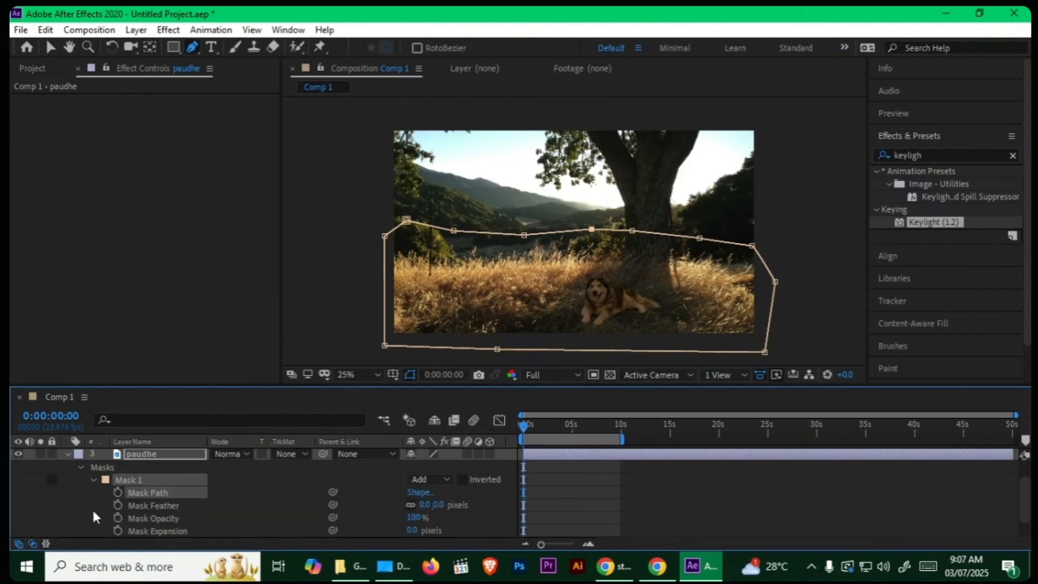
drag(424, 507, 442, 511)
click(82, 467)
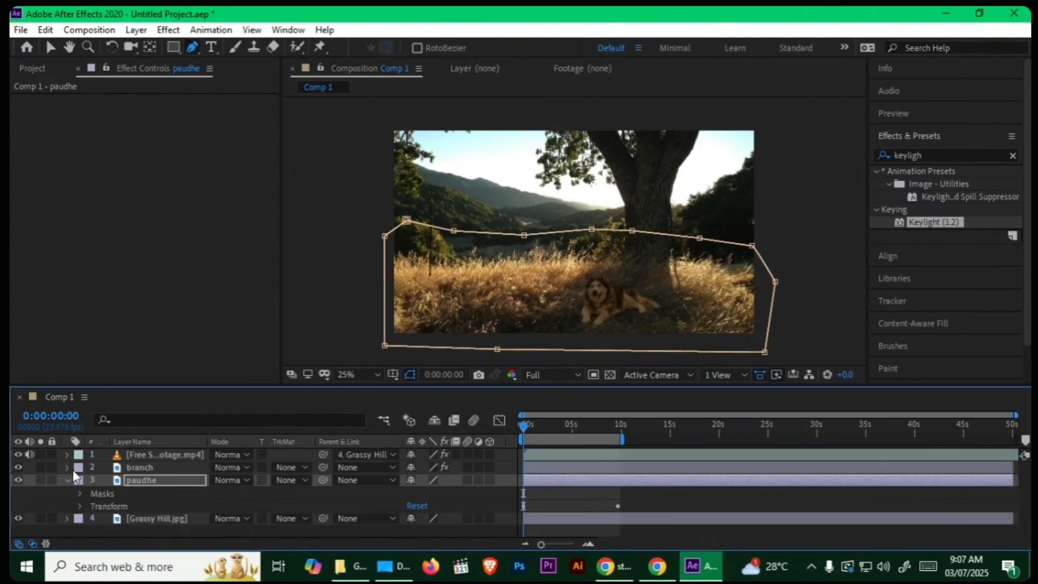
click(67, 480)
Step: Search the effects for ripple and apply the Ripple distortion effect to the paudhe layer
click(150, 480)
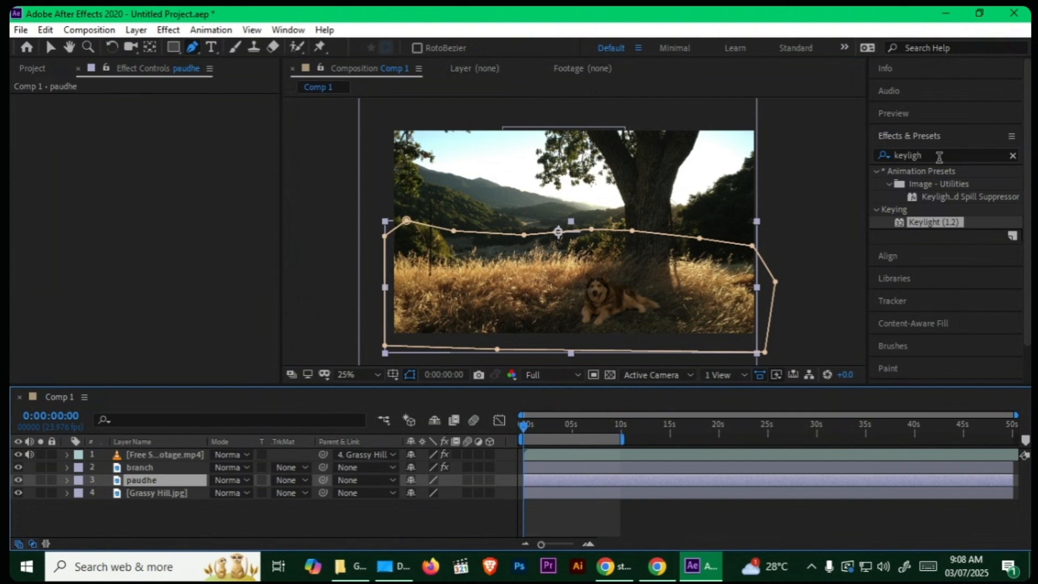
drag(939, 156, 869, 155)
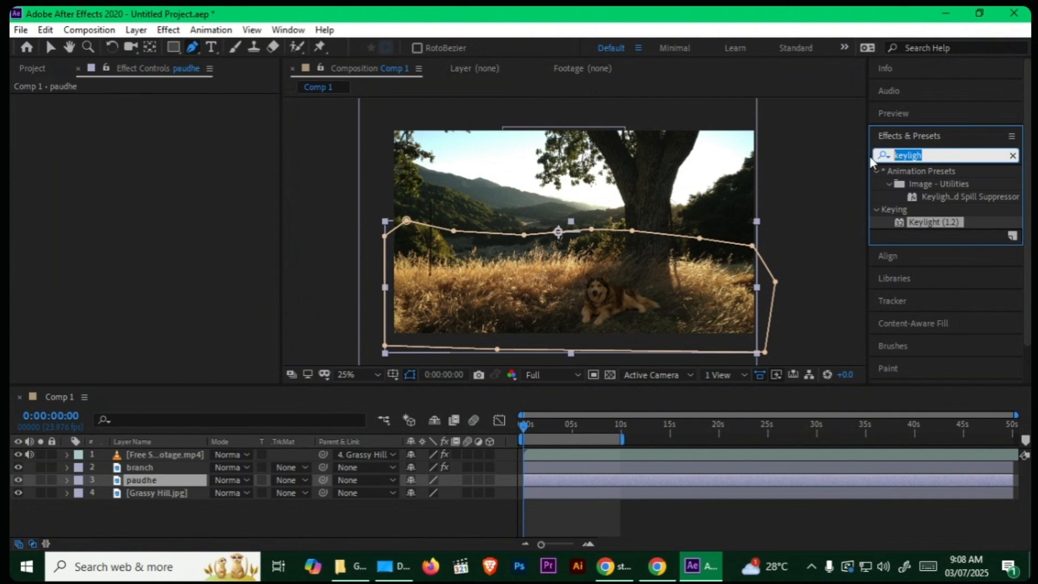
text(ripple)
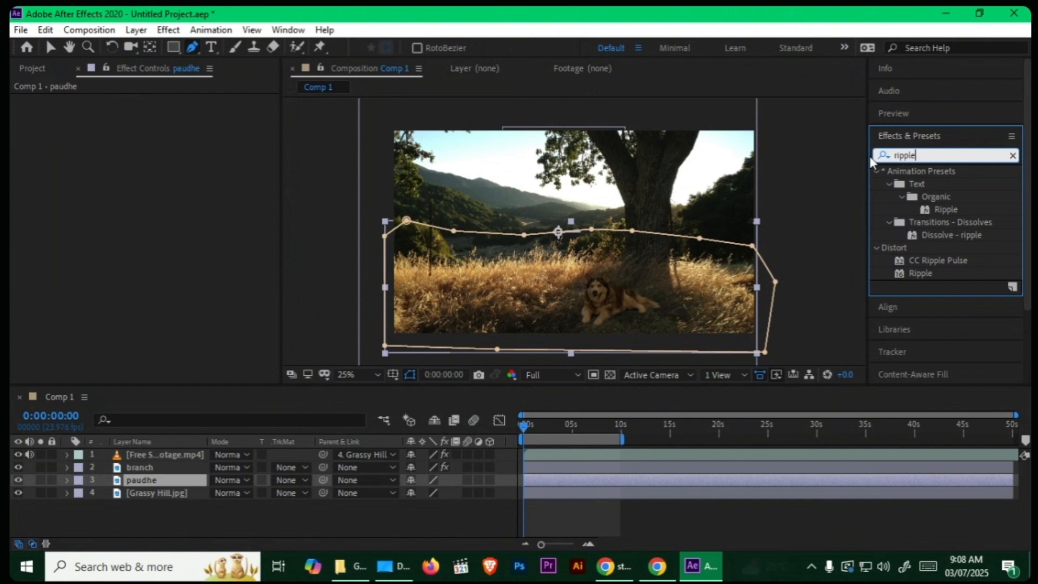
click(921, 273)
drag(921, 274, 167, 480)
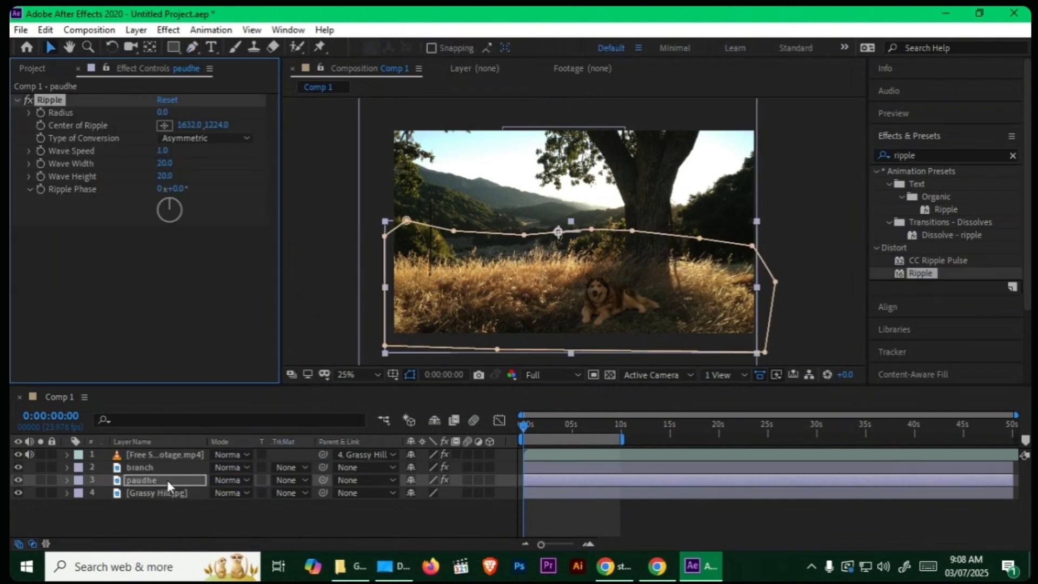
Step: Set the Ripple radius to 100, place its center in the grass beside the dog at about 927, 1704, and preview it
click(162, 112)
text(100)
key(Return)
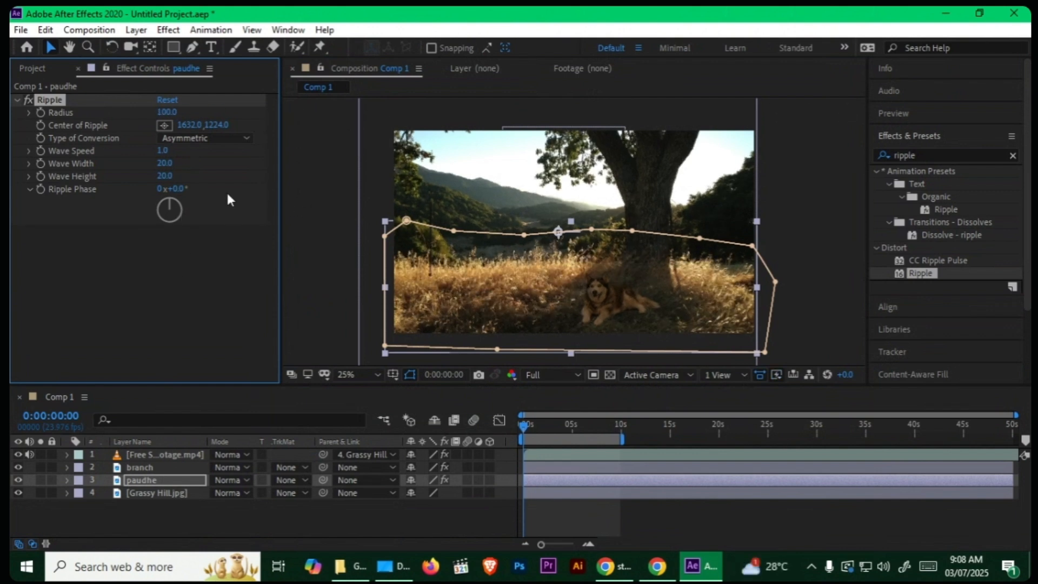
click(165, 126)
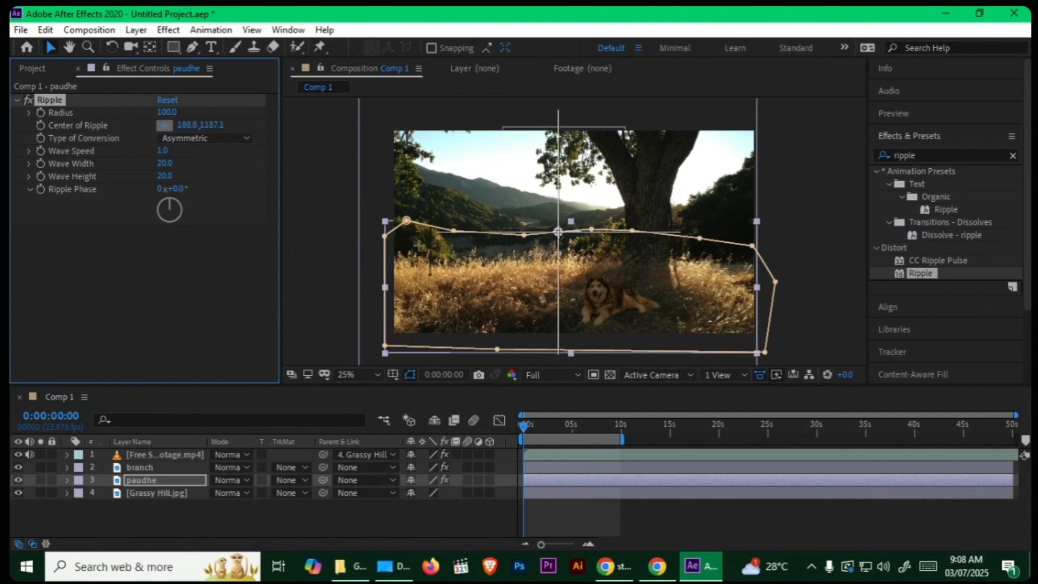
click(472, 290)
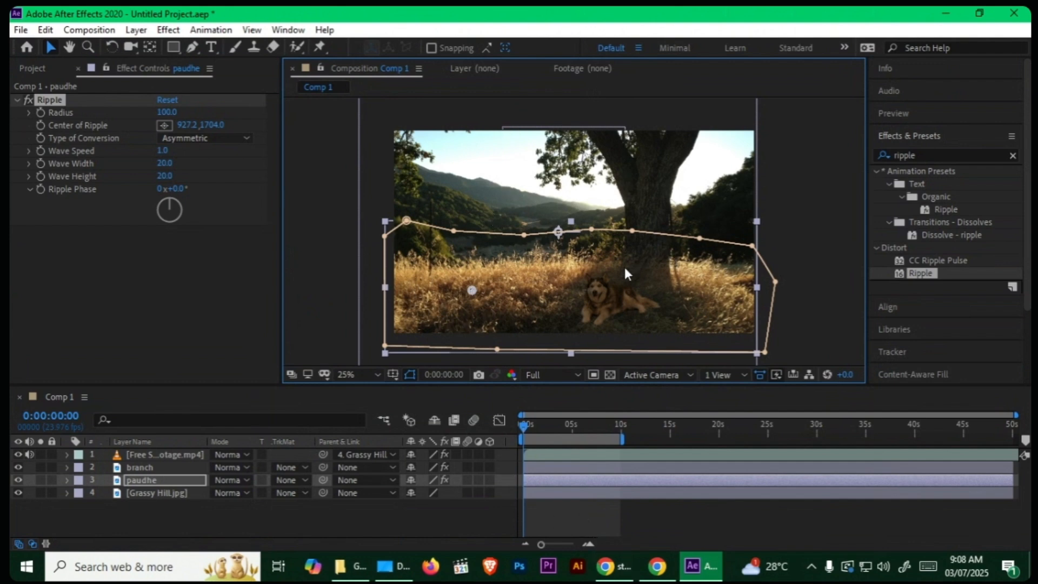
key(space)
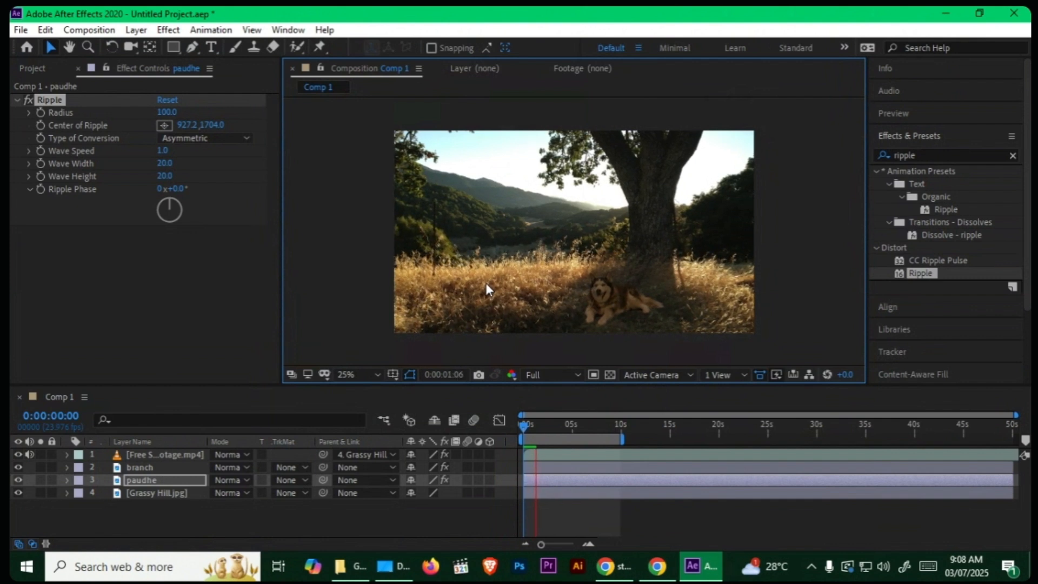
key(space)
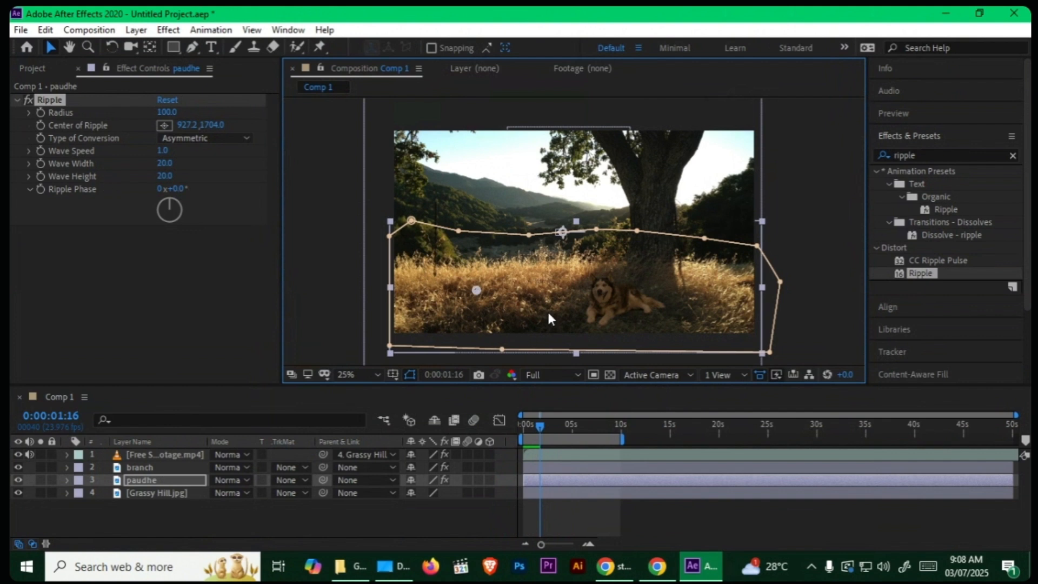
Step: Set the Ripple effect's Wave Width to 12 and Wave Height to 8, and preview the grass motion
click(164, 162)
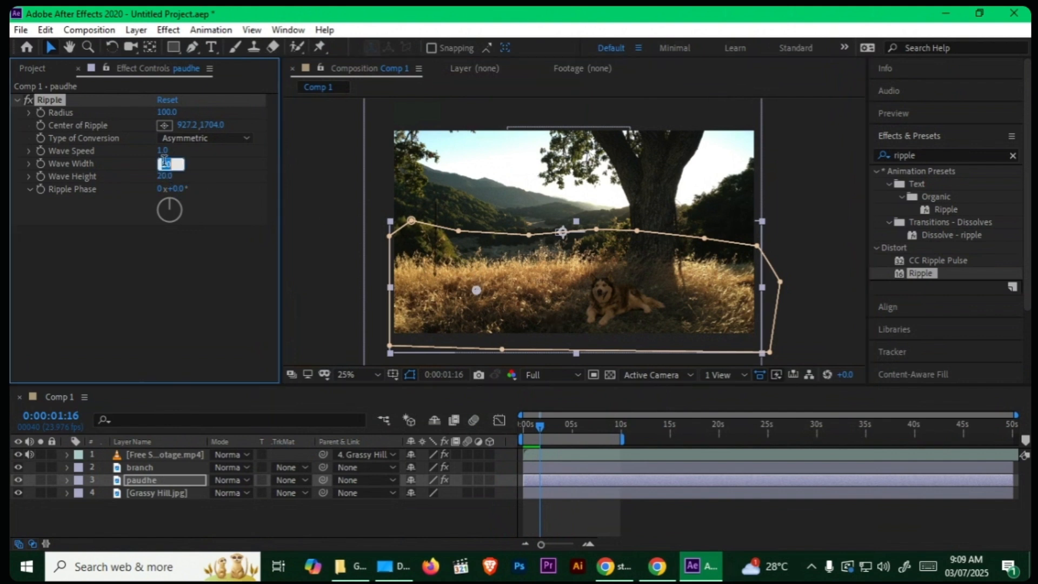
text(12)
key(Return)
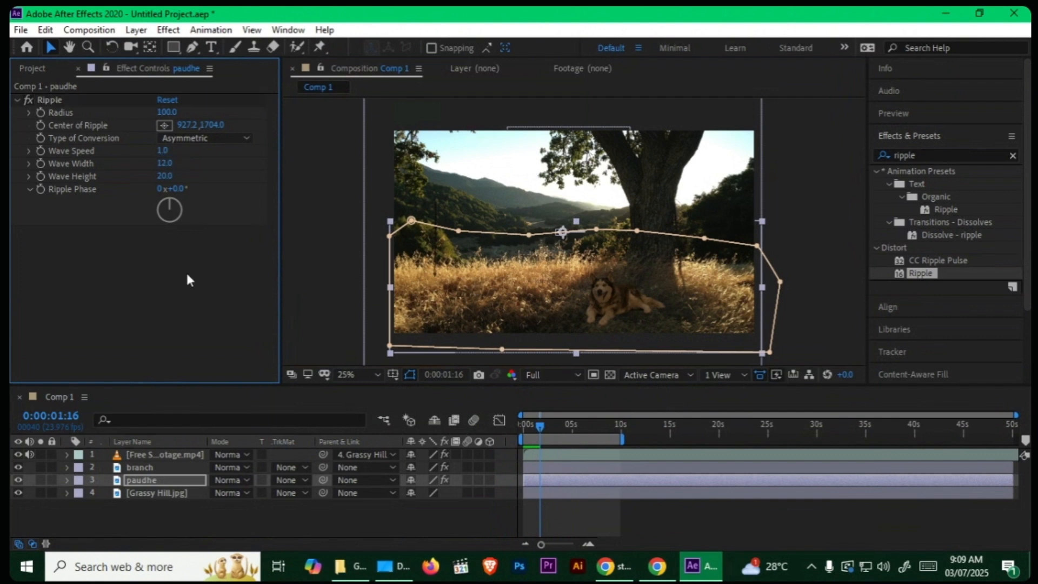
click(161, 175)
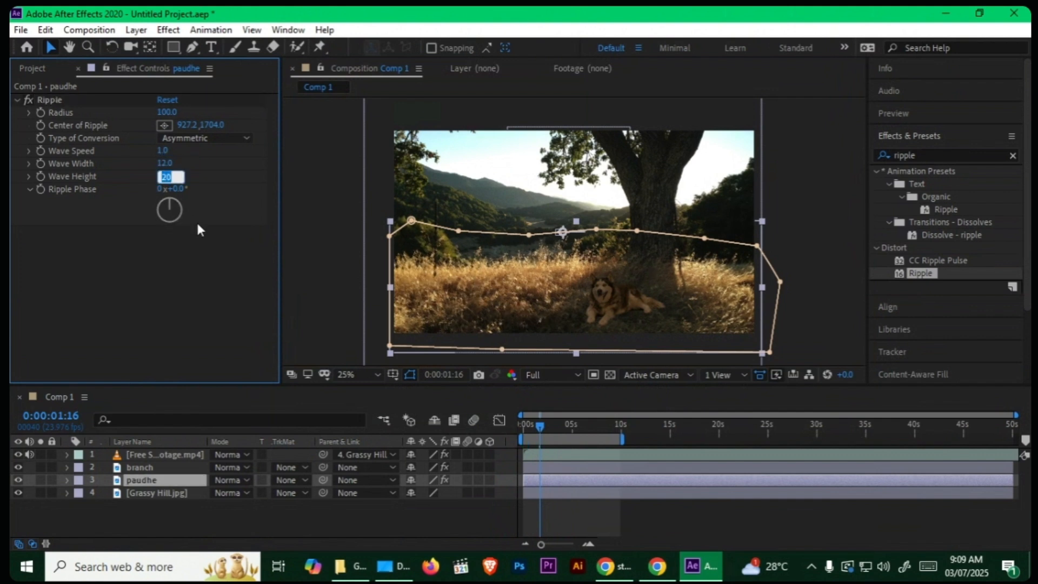
text(8)
key(Return)
key(space)
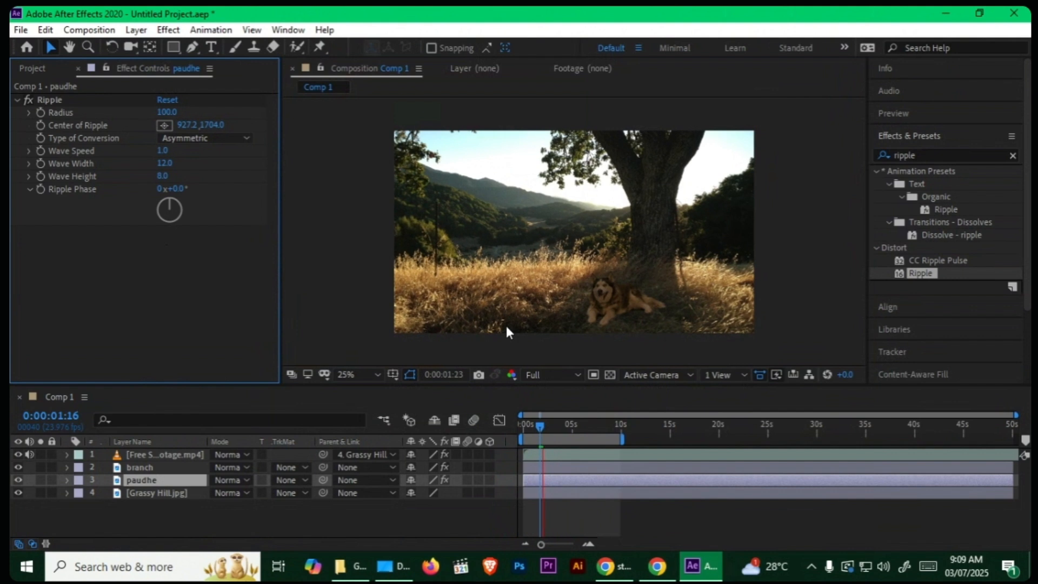
key(space)
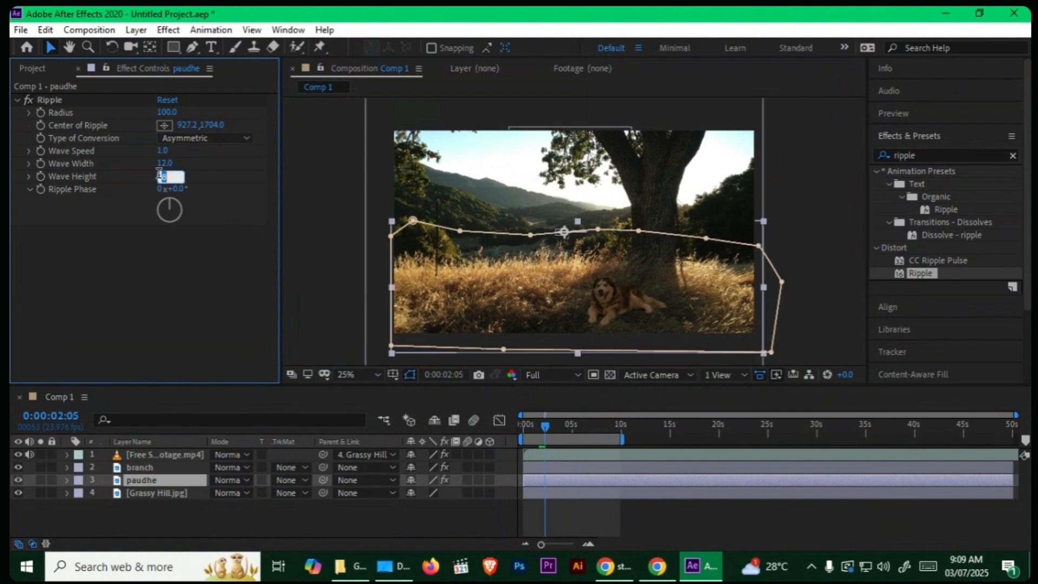
Step: Set the Ripple effect's Wave Height to 10 and Wave Width to 15, previewing the grass motion after each change
text(10)
key(Return)
key(space)
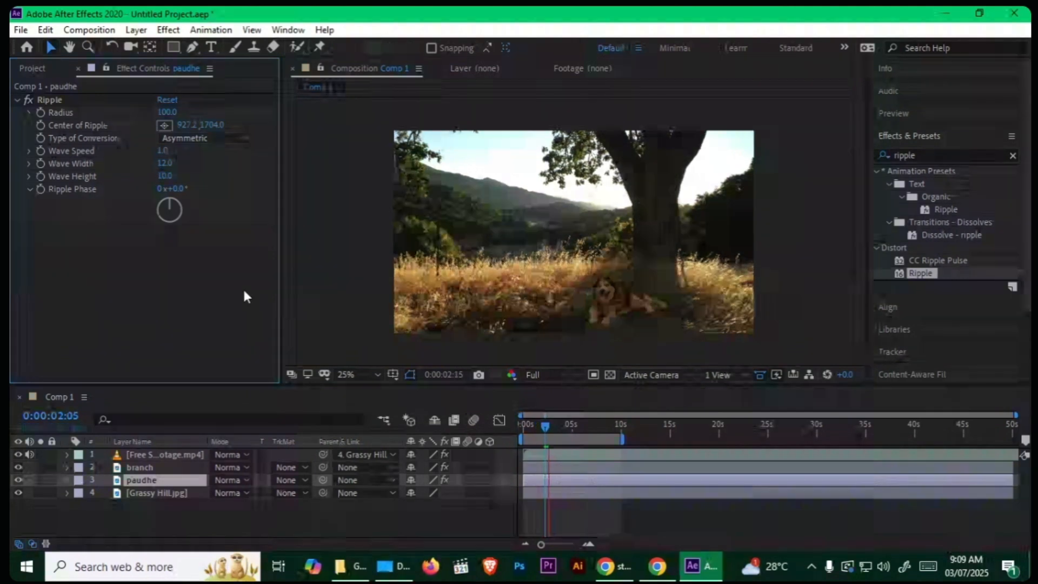
key(space)
click(166, 163)
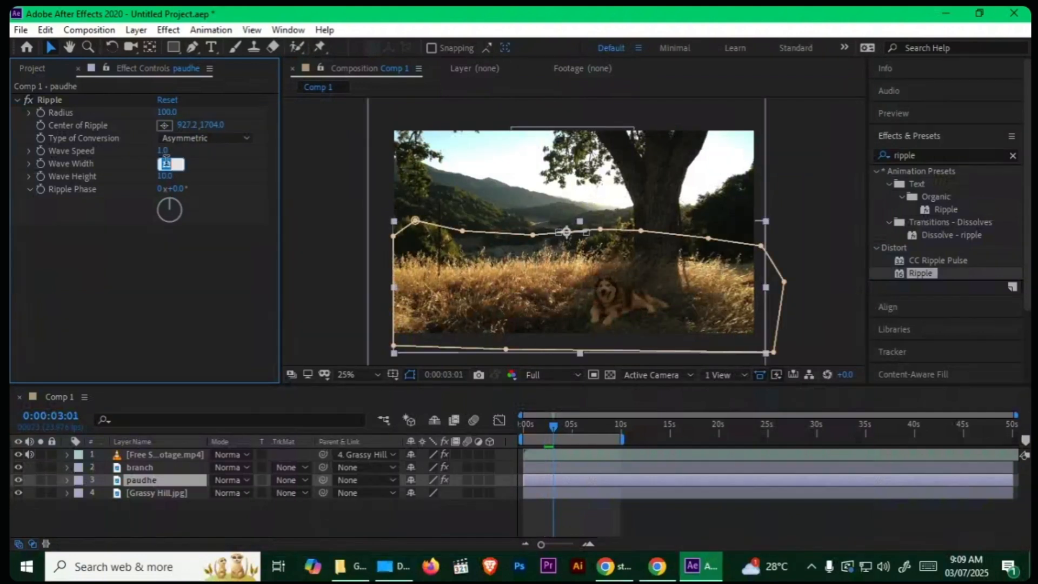
text(15)
key(Return)
key(space)
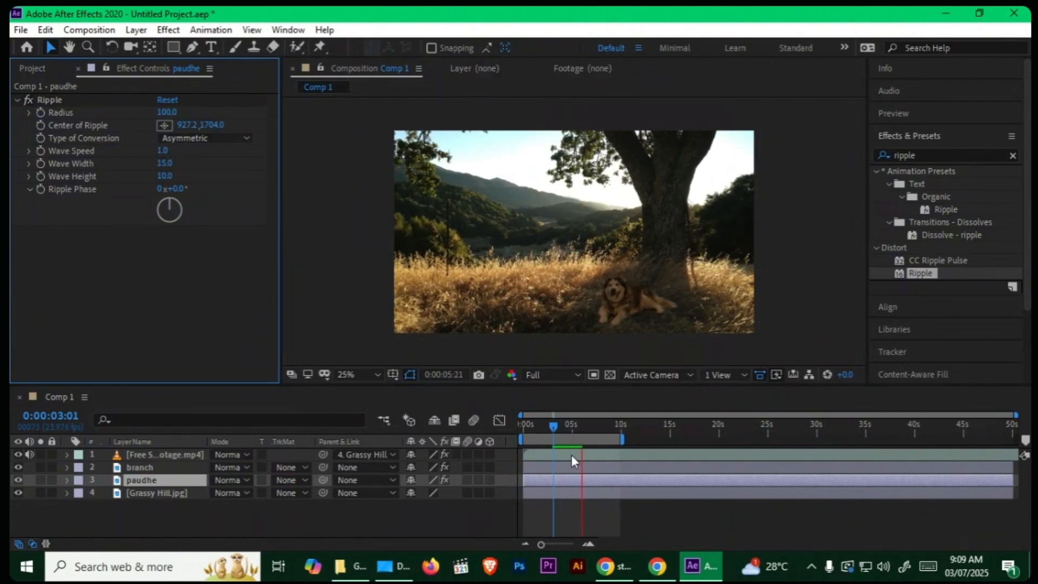
key(space)
drag(569, 423, 518, 423)
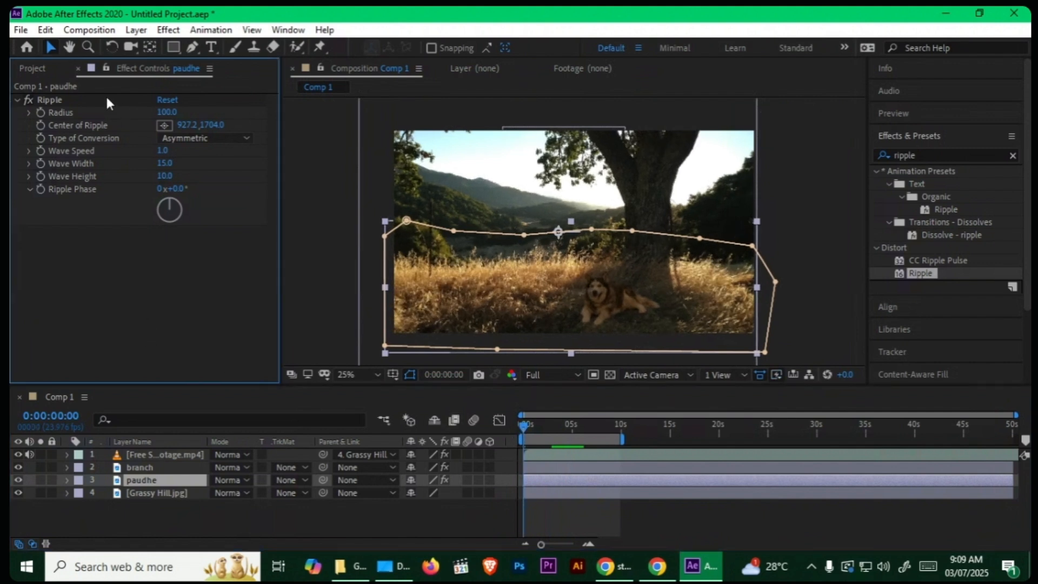
Step: Duplicate the Ripple effect on the paudhe layer and center the copy in the grass beyond the tree trunk at about 2915, 1667
click(63, 100)
key(ctrl+d)
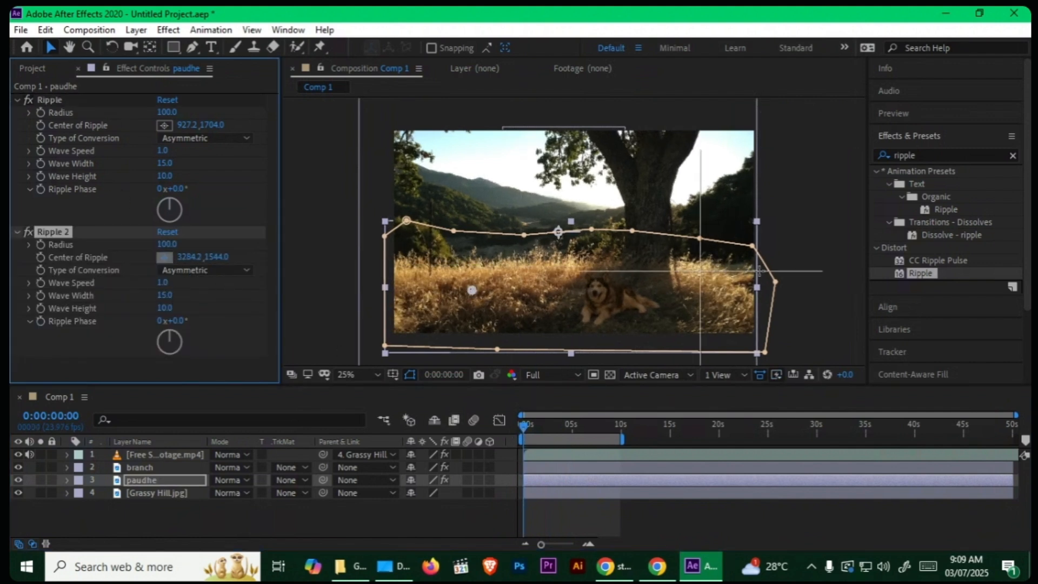
click(714, 287)
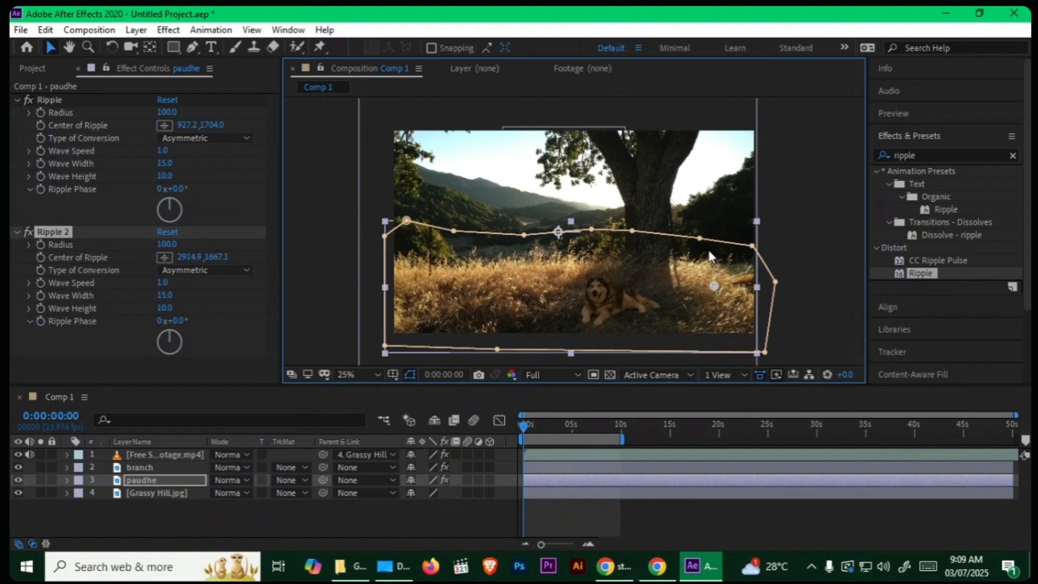
Step: Reposition the first Ripple's center to about 1020, 1710 and Ripple 2's center to about 2804, 1723
click(66, 112)
click(164, 124)
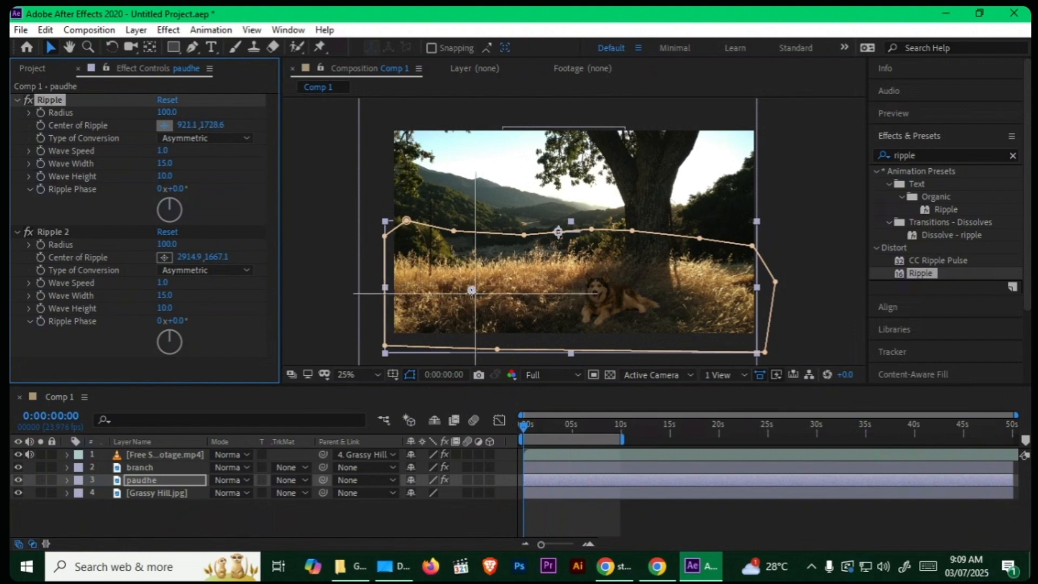
click(483, 290)
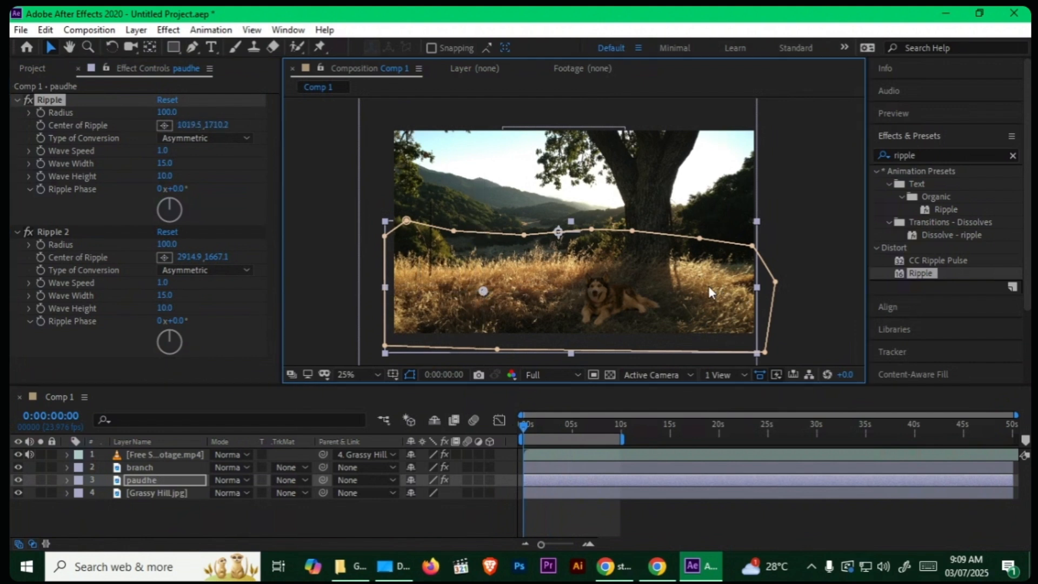
click(64, 232)
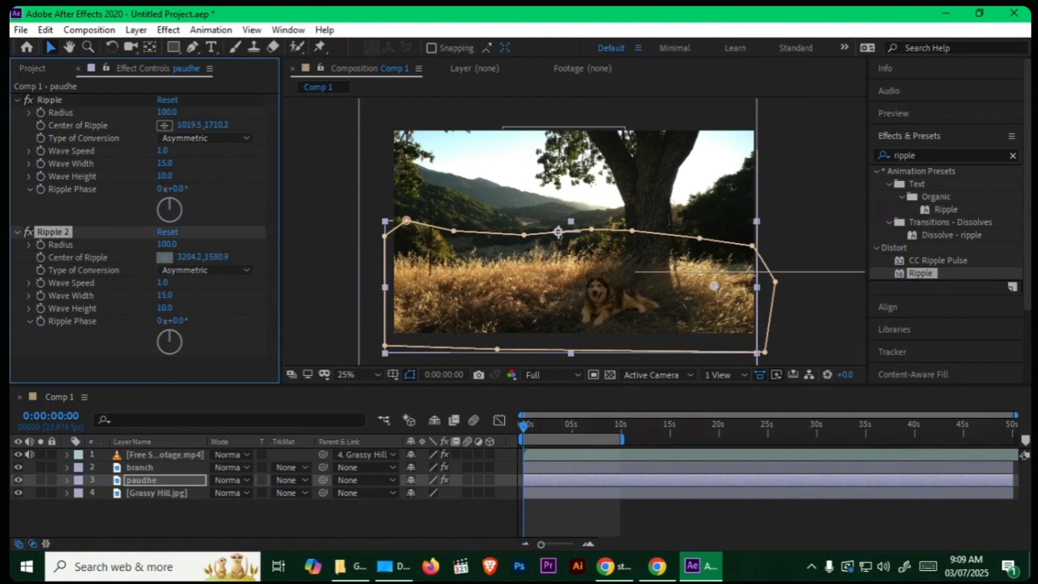
click(700, 292)
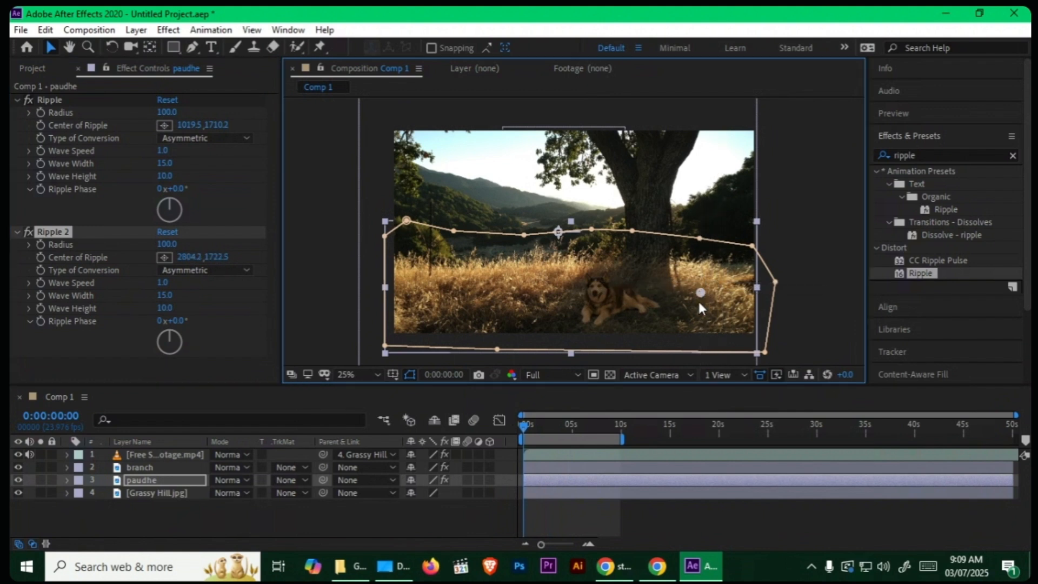
Step: Fit the composition in the viewer and preview both ripples from the start of the timeline
drag(538, 424, 488, 426)
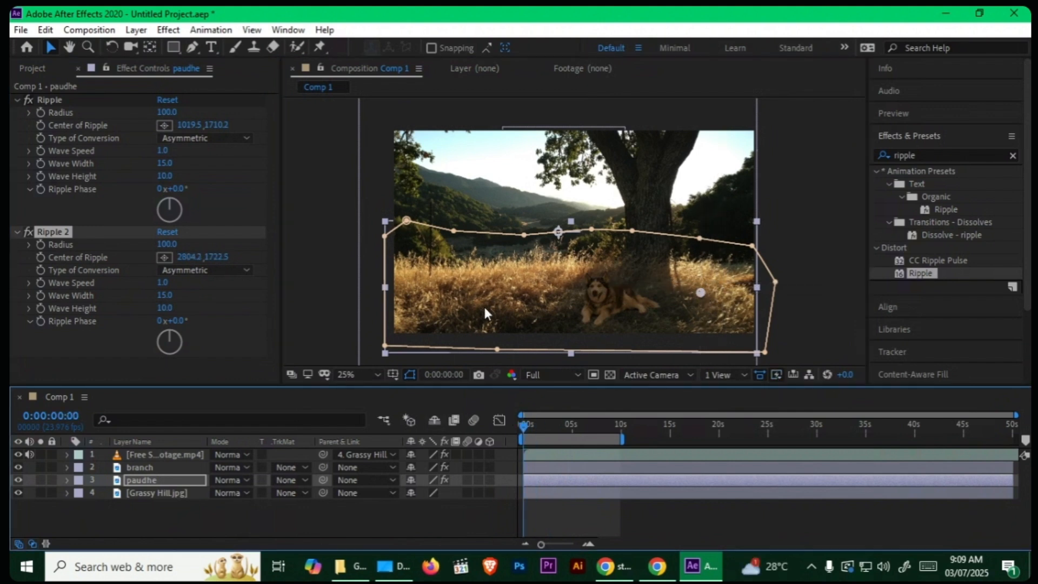
click(370, 370)
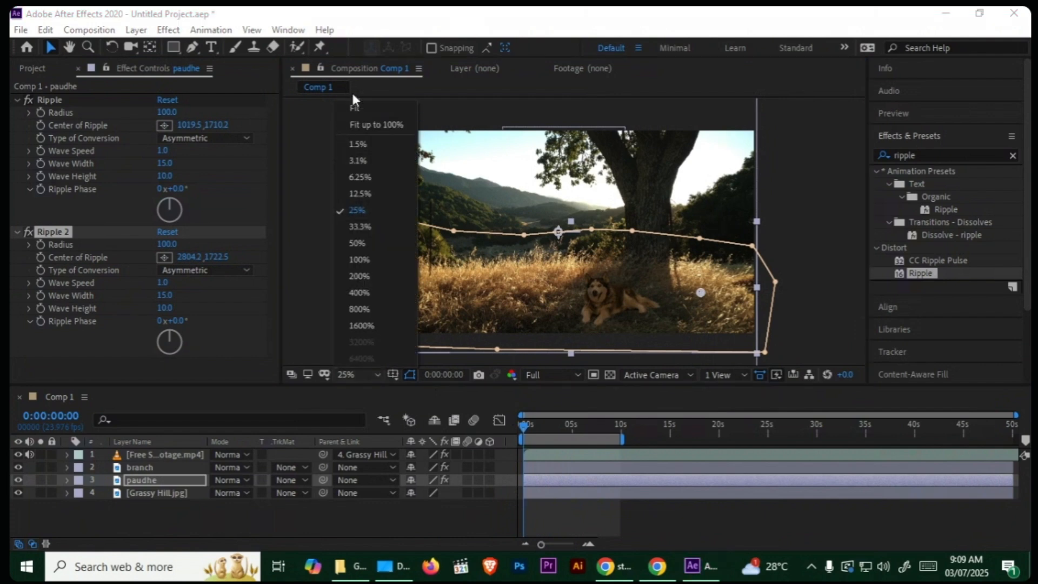
click(352, 92)
click(369, 372)
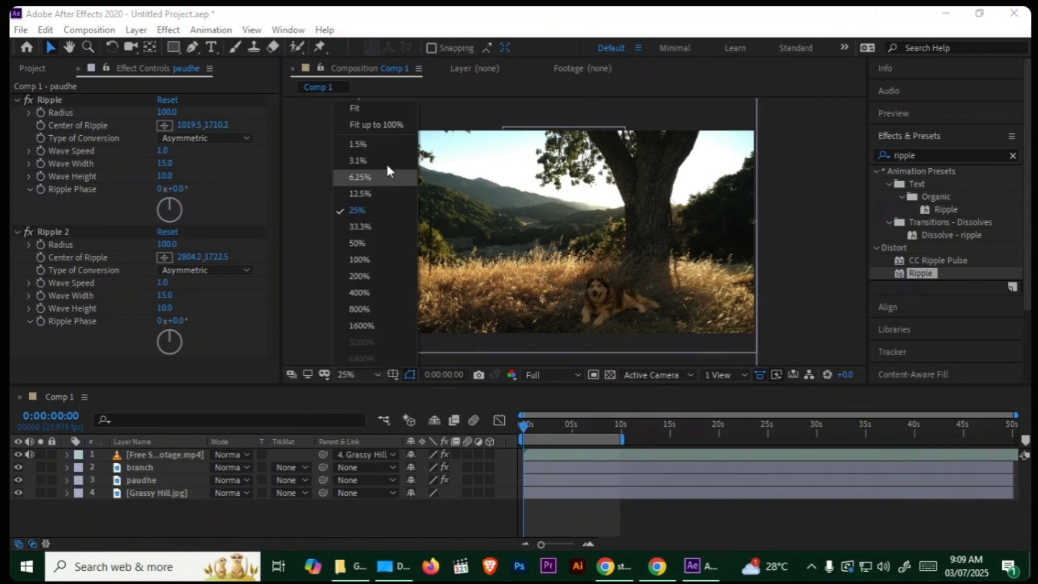
click(377, 109)
key(space)
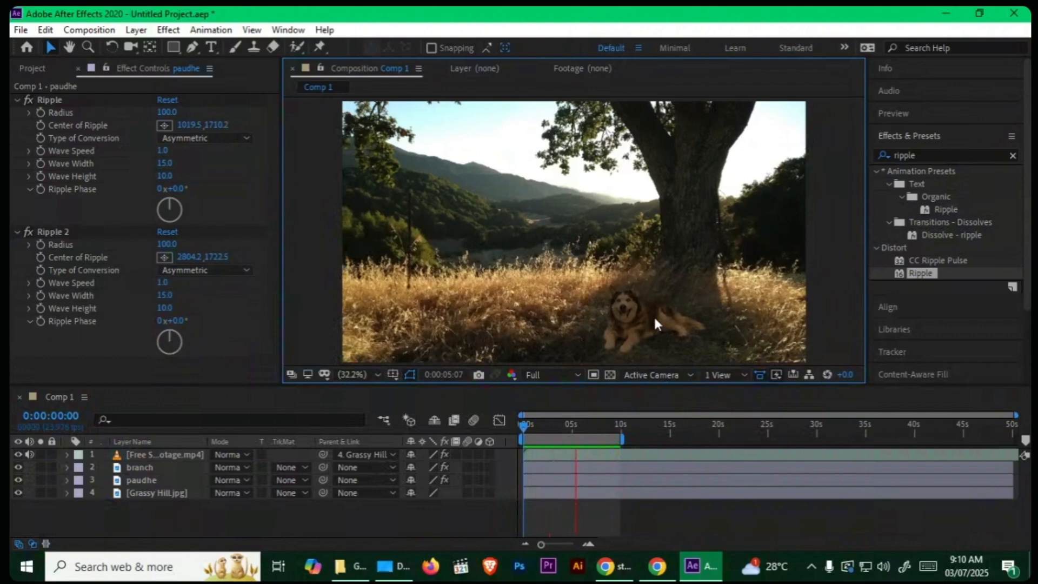
key(space)
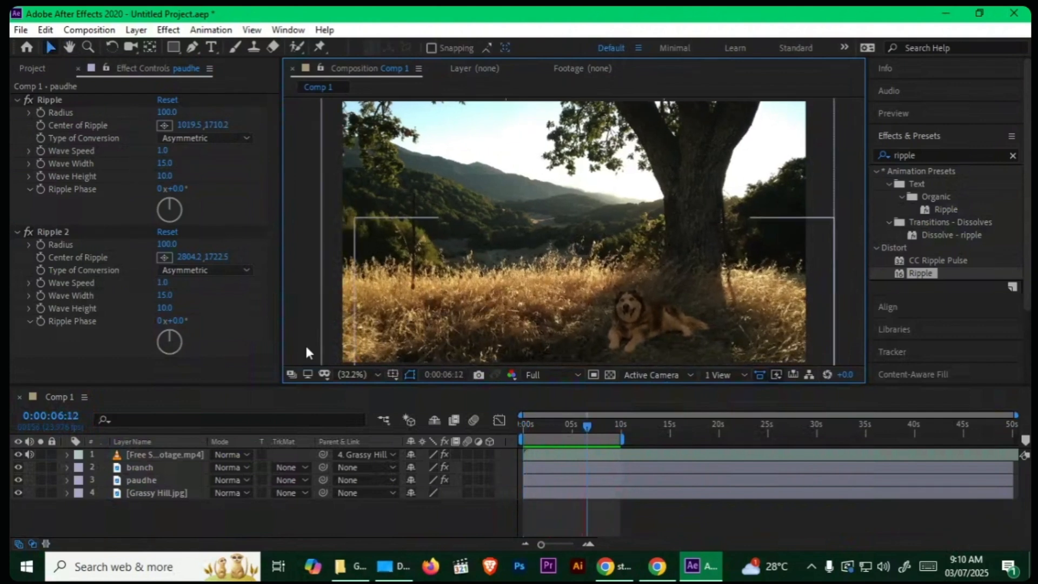
Step: Set the Wave Width to 12 on both Ripple effects of the paudhe layer
click(165, 295)
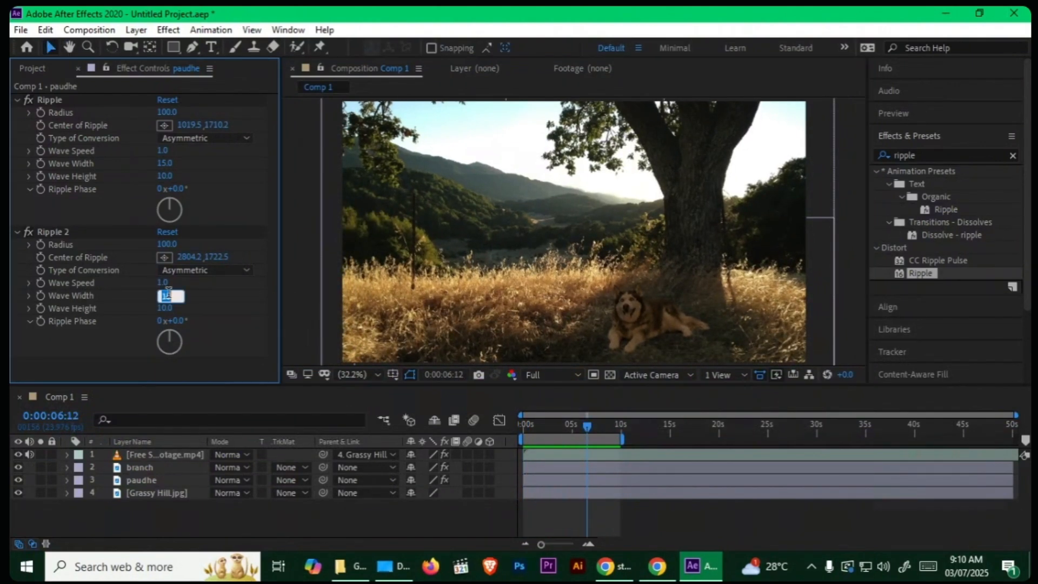
text(12)
key(Return)
click(169, 164)
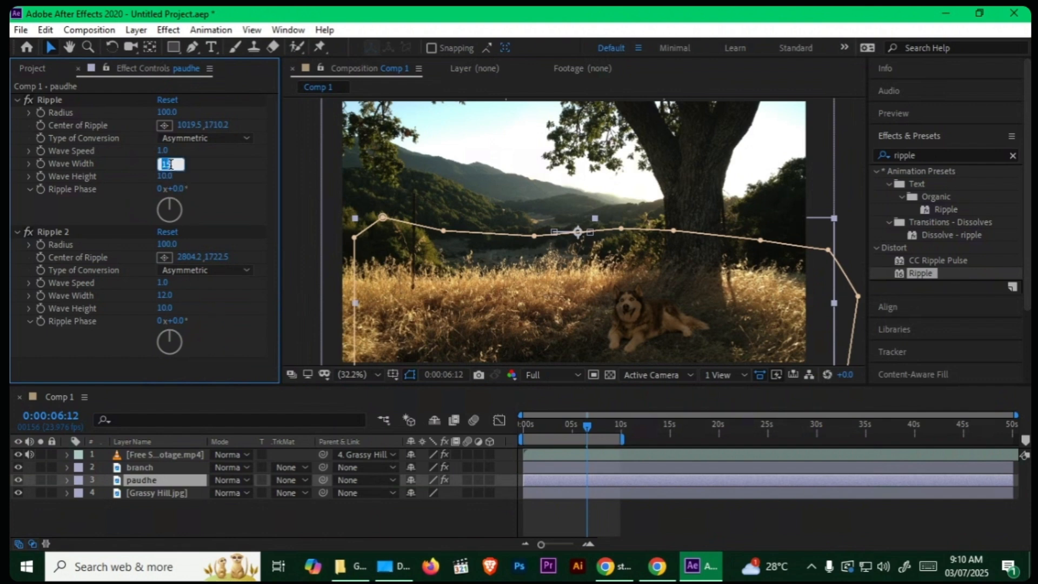
text(12)
key(Return)
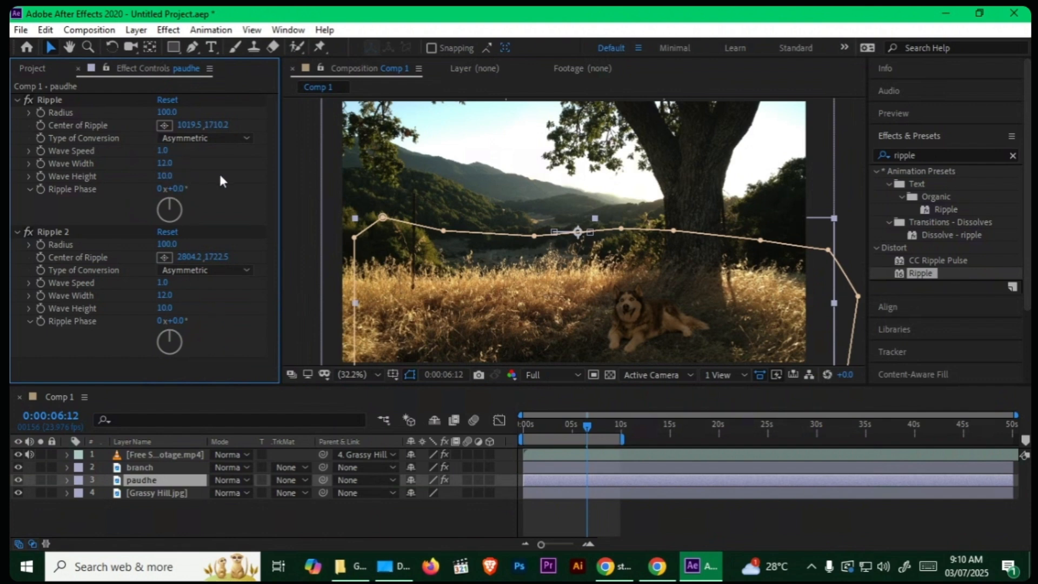
Step: Set the Wave Speed to 0.6 on both Ripple effects
click(169, 151)
text(0.6)
key(Return)
click(166, 311)
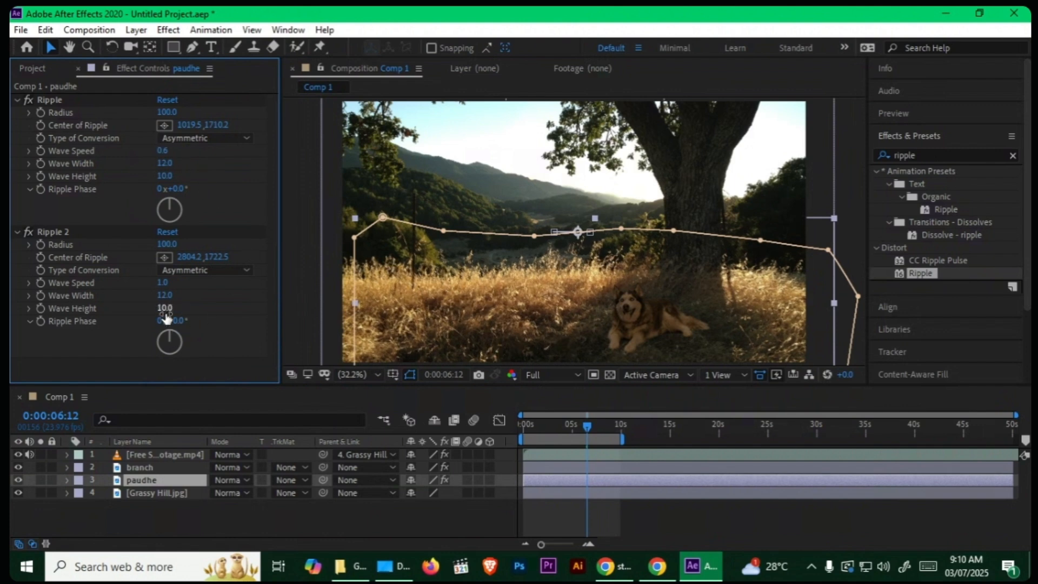
click(162, 282)
text(0.6)
key(Return)
Step: Lower the preview resolution to Half and preview the slower grass motion from the start of the timeline
click(555, 373)
click(551, 428)
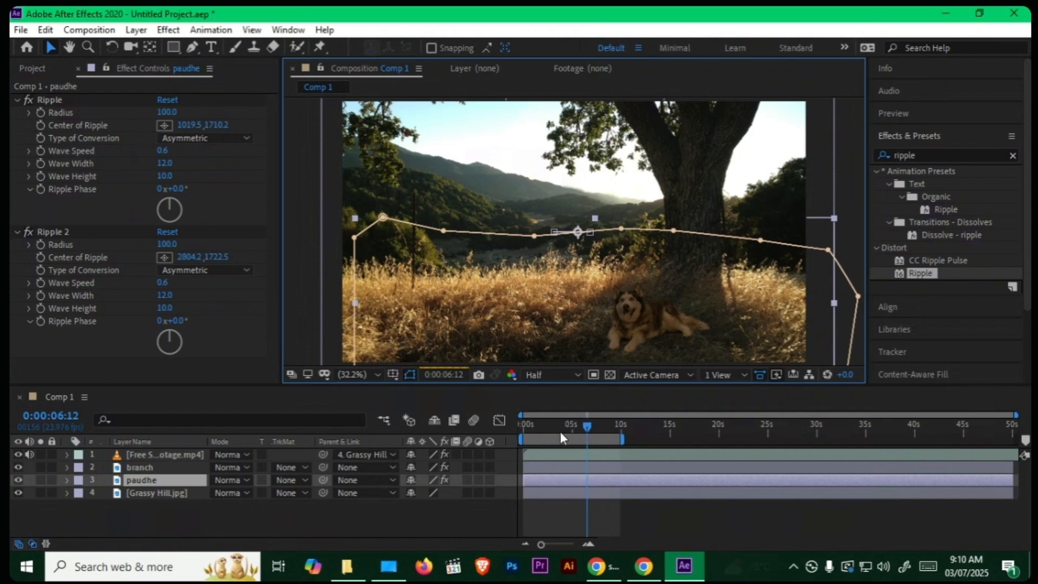
drag(559, 431, 454, 440)
key(space)
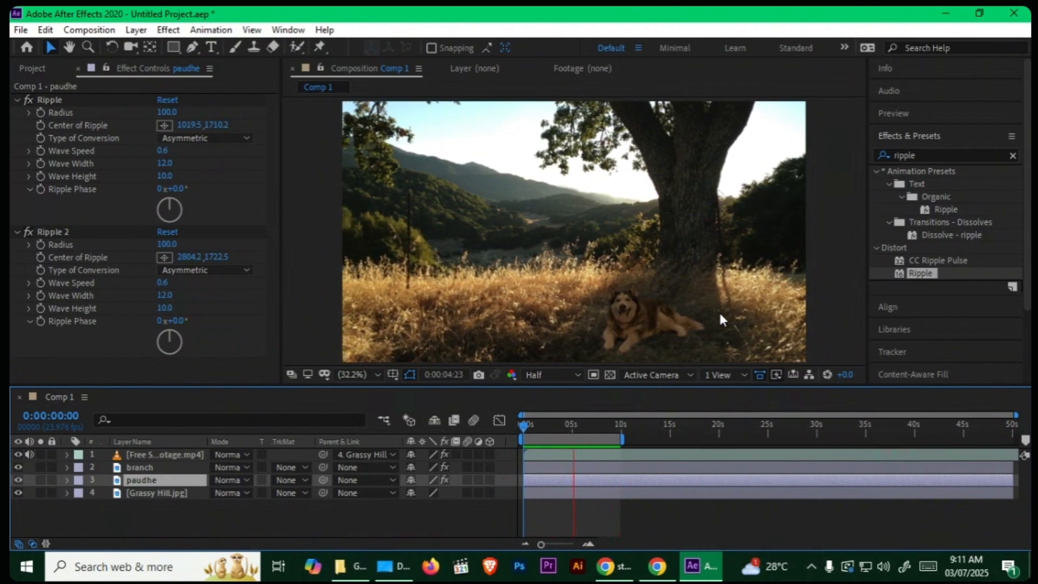
key(space)
Step: Maximize the composition viewer and play the finished scene at the larger size
key(grave)
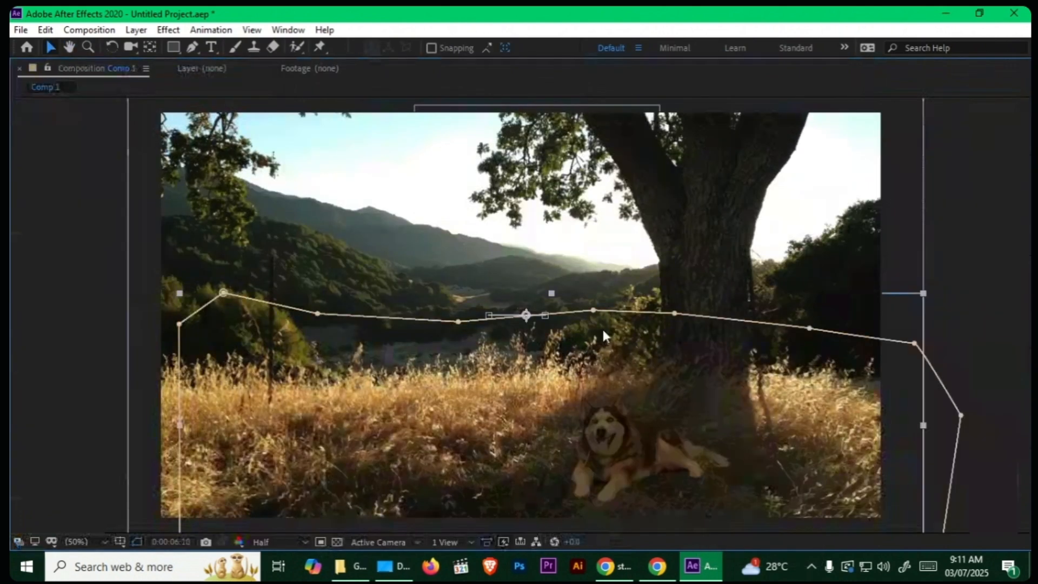
key(space)
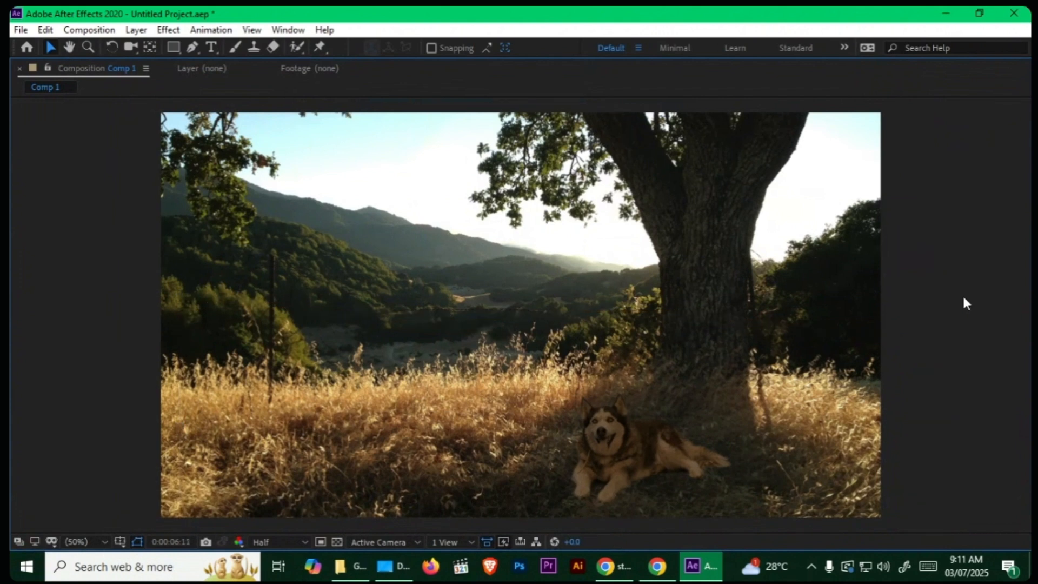
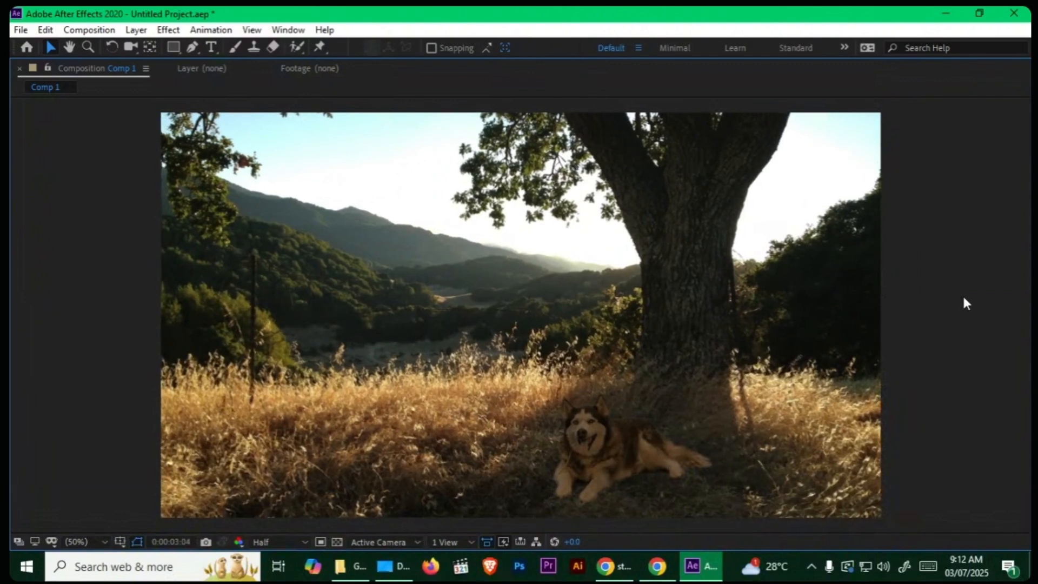
Step: Restore the panel layout and set the husky footage layer's Keylight Foreground Colour Correction Saturation to 46
key(grave)
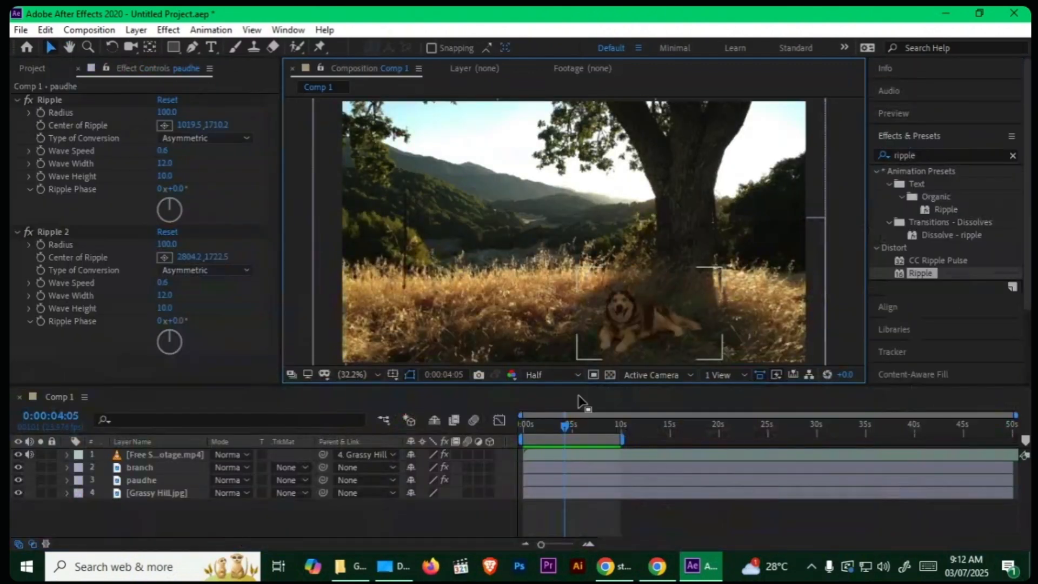
click(186, 456)
drag(274, 289, 274, 330)
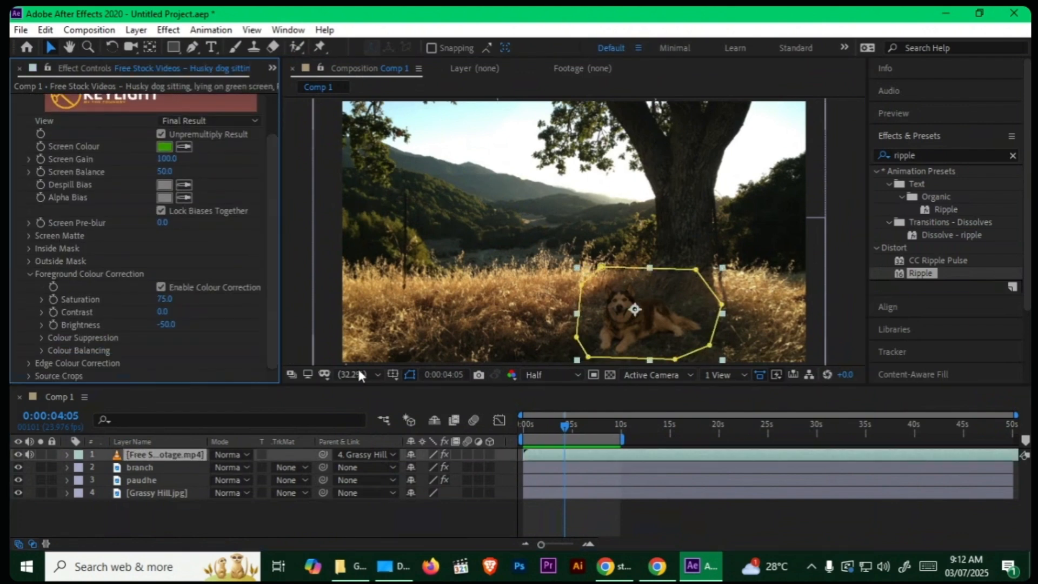
drag(165, 299, 149, 299)
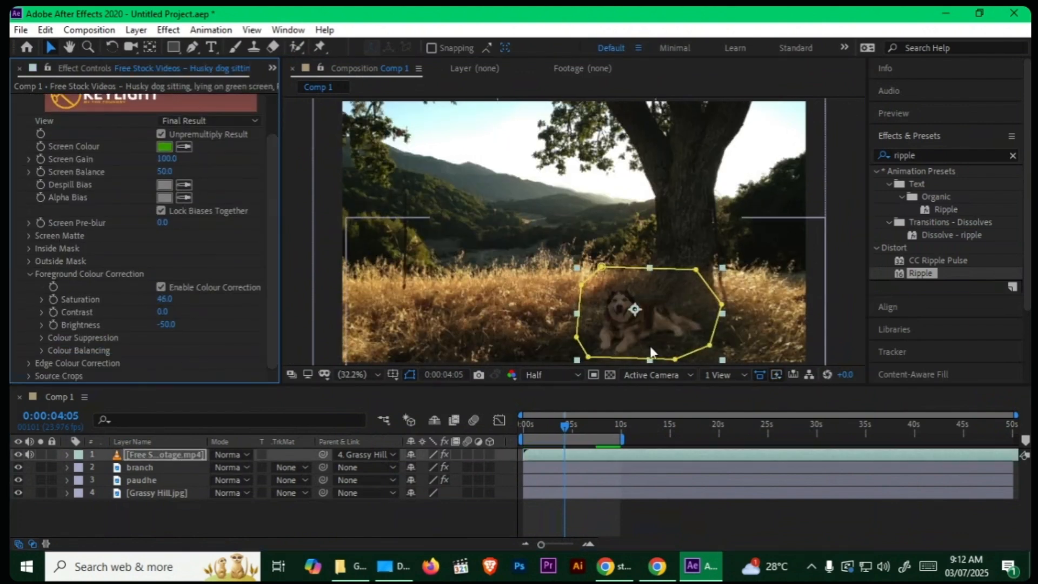
Step: Maximize the composition viewer to inspect the desaturated dog against the scene with the layer deselected, and return to the full panel layout
key(grave)
click(998, 403)
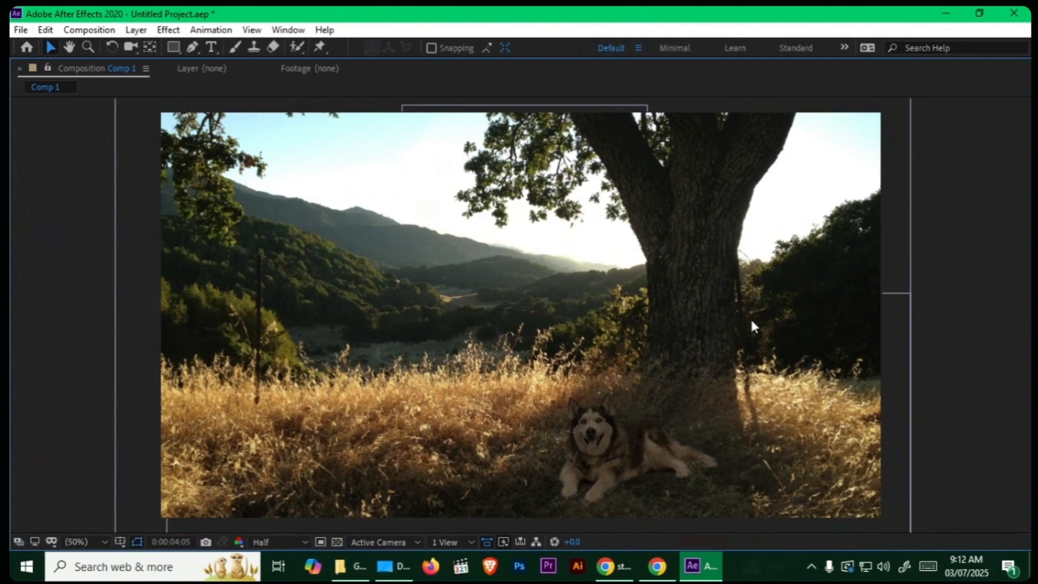
key(grave)
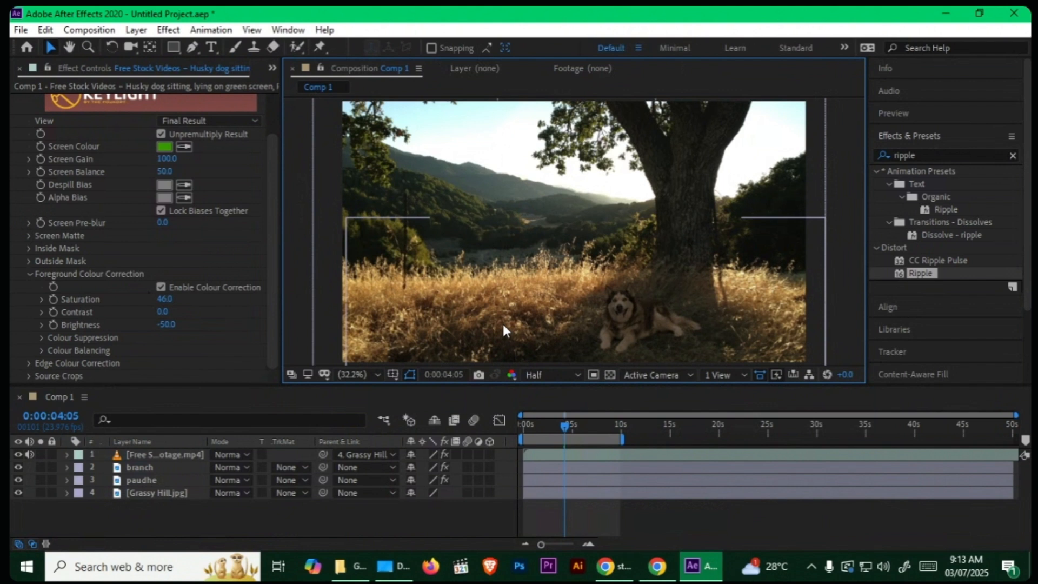
key(XF86AudioMicMute)
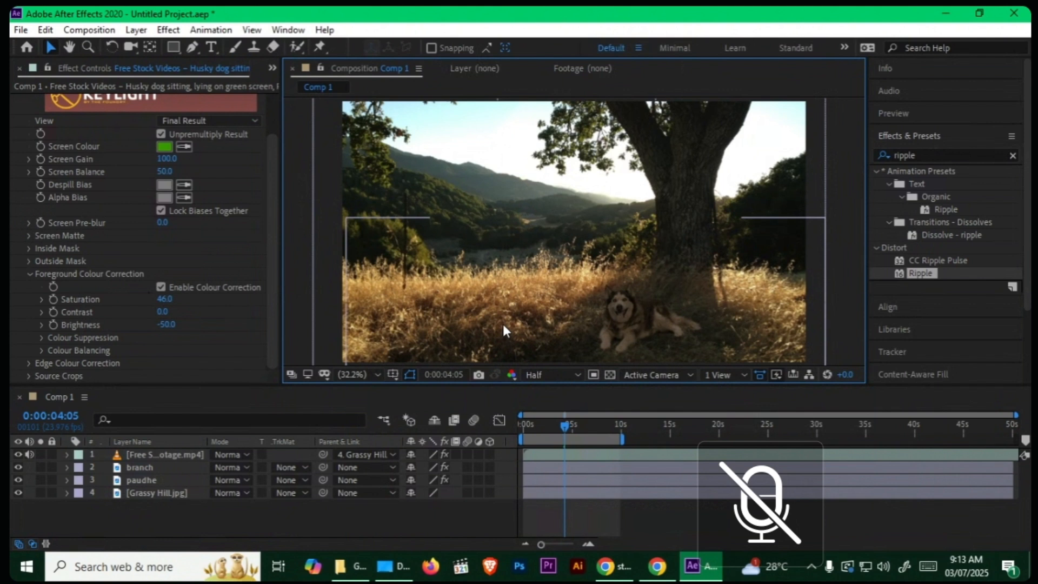